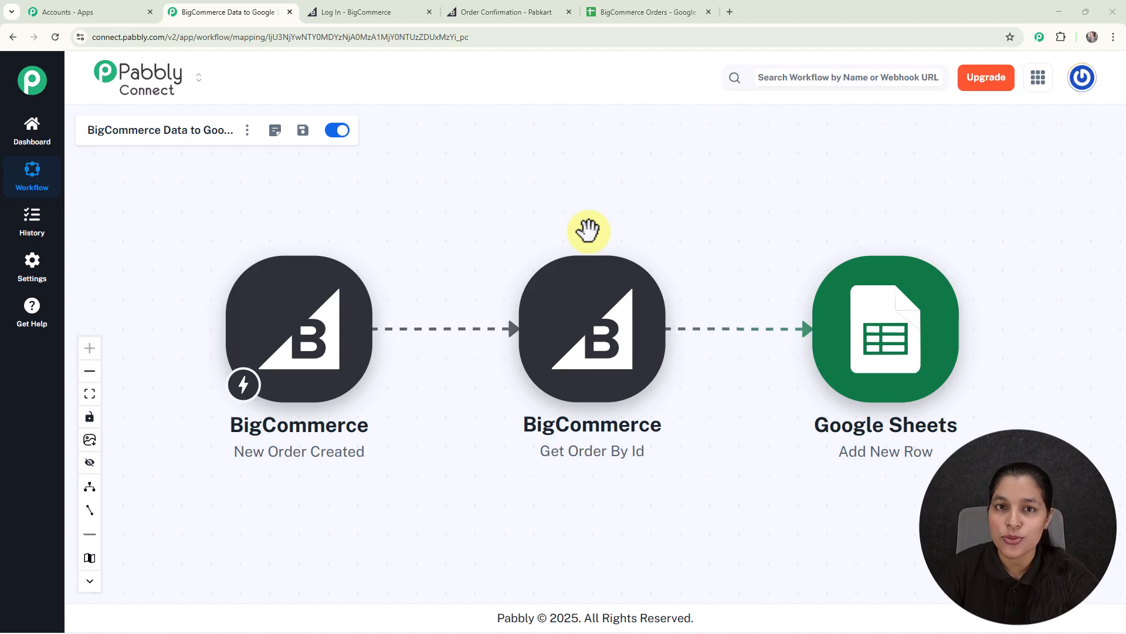
Switch to the Pabkart storefront, add the Canvas Laundry Cart to the cart, and proceed to checkout.
click(496, 11)
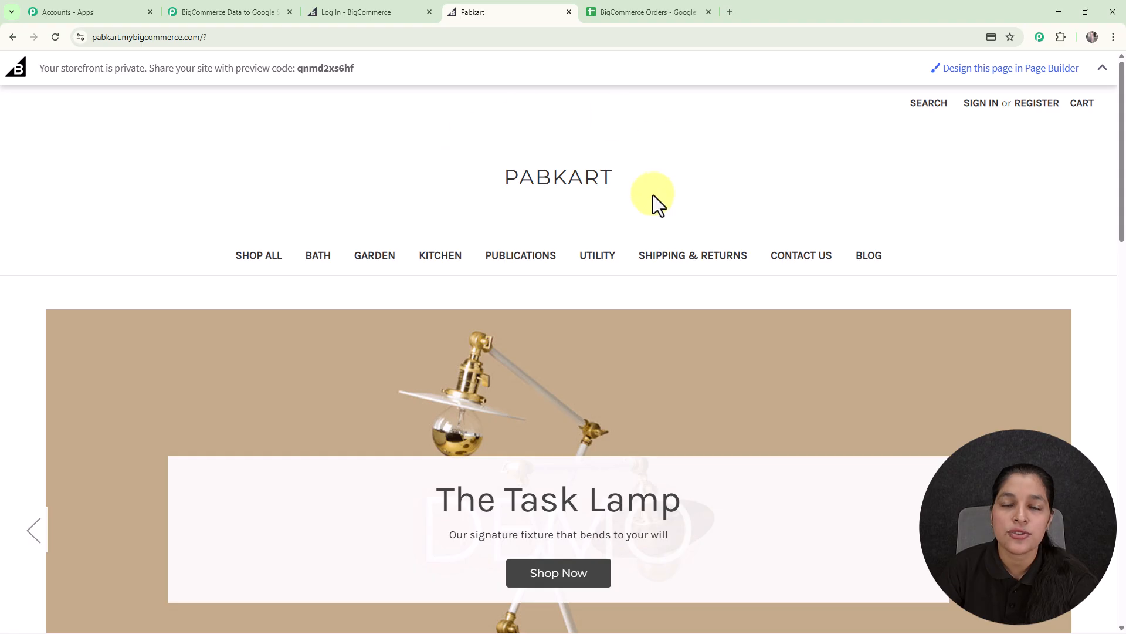
scroll(659, 206, down, 10)
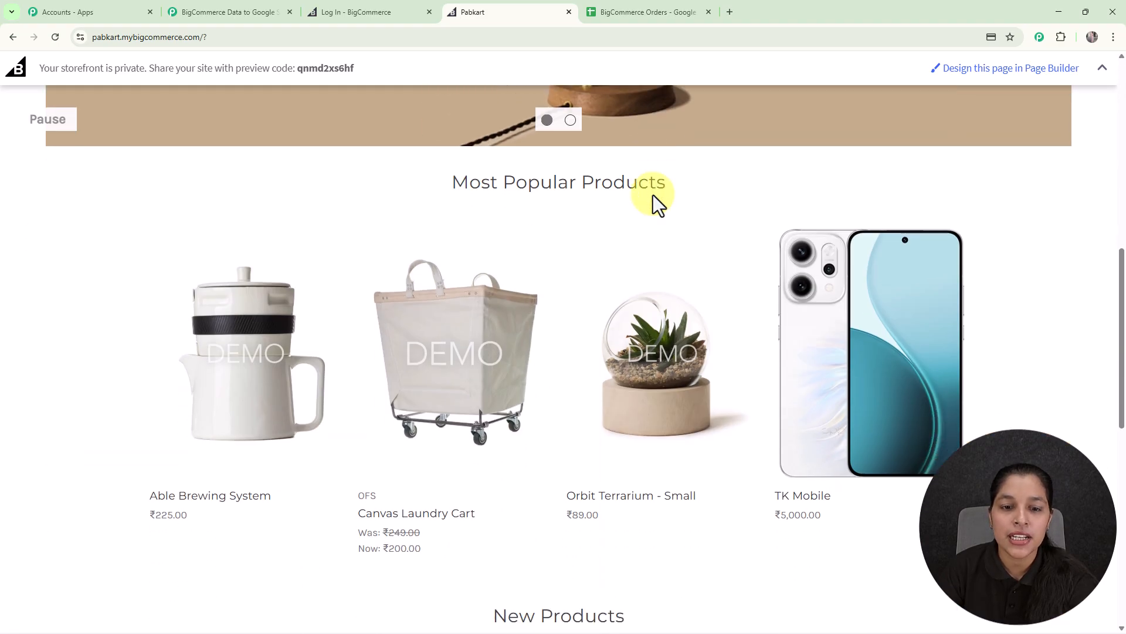
scroll(653, 195, down, 3)
mouse_move(489, 272)
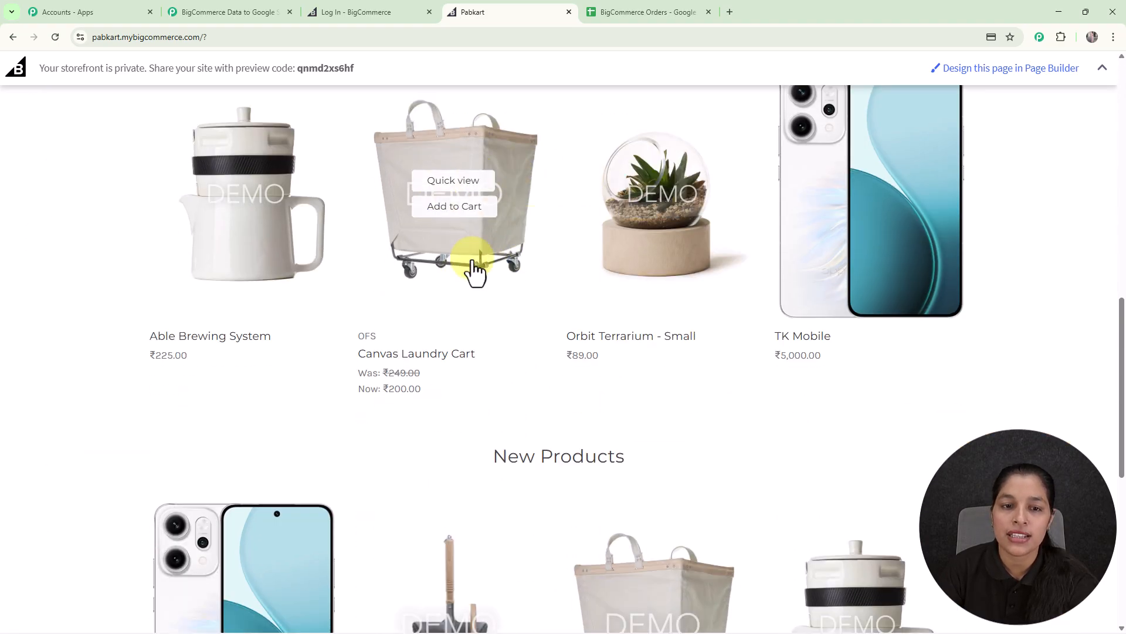
click(467, 224)
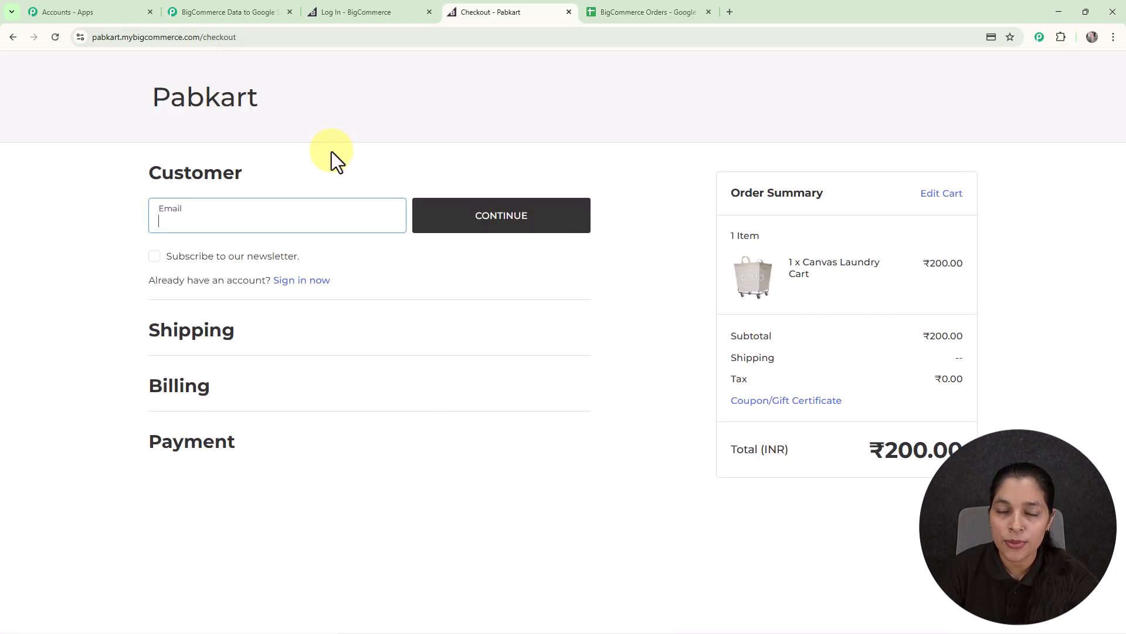
Fill in the customer's e-mail with the saved suggestion and continue to the shipping section.
click(220, 226)
click(277, 252)
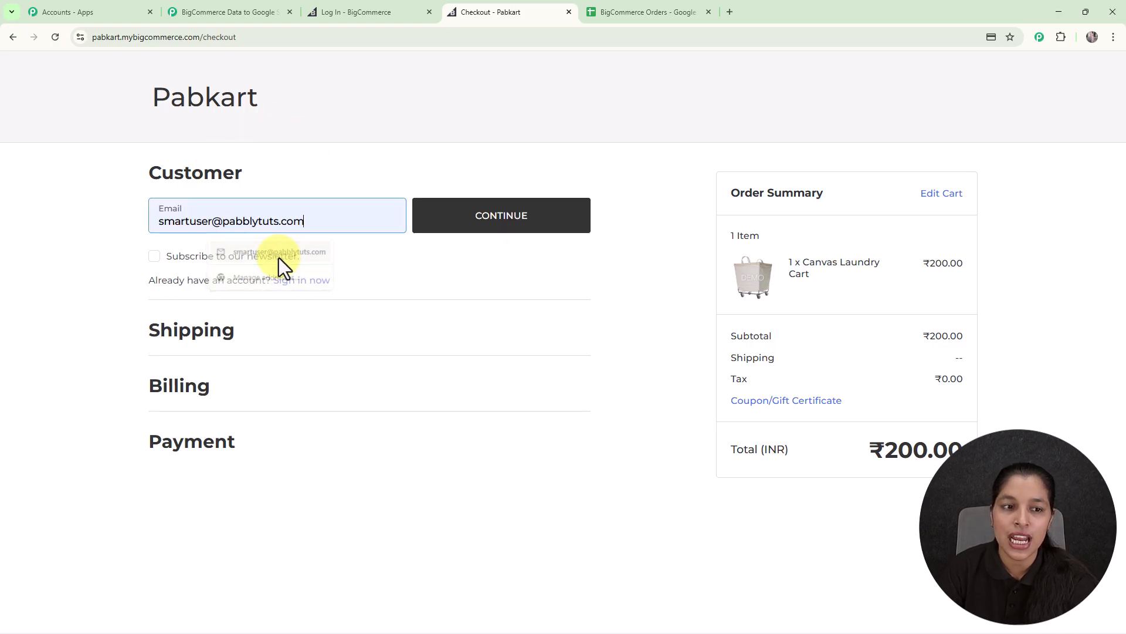
click(435, 233)
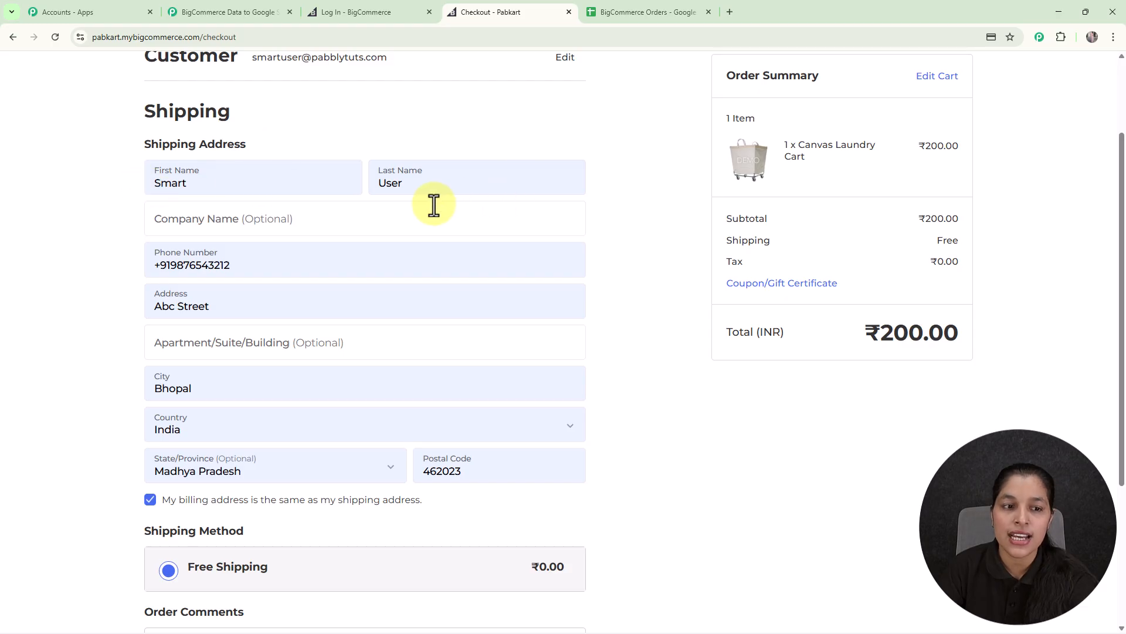
Review the filled-in shipping address and continue with Free Shipping and the same billing address.
scroll(433, 206, down, 2)
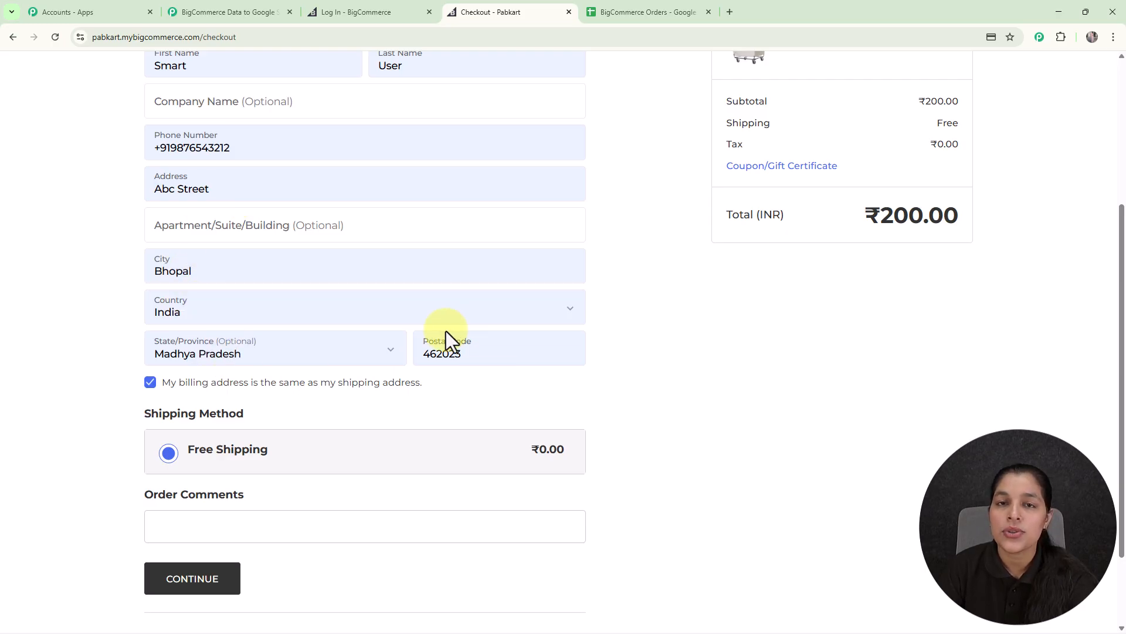
scroll(449, 239, up, 3)
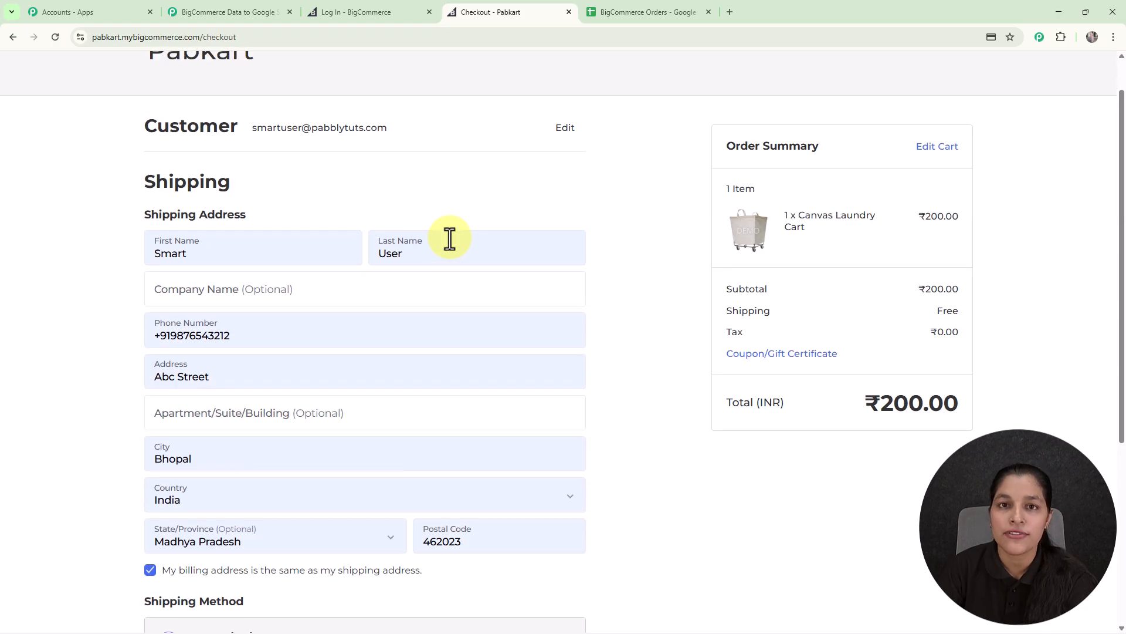
scroll(450, 238, down, 5)
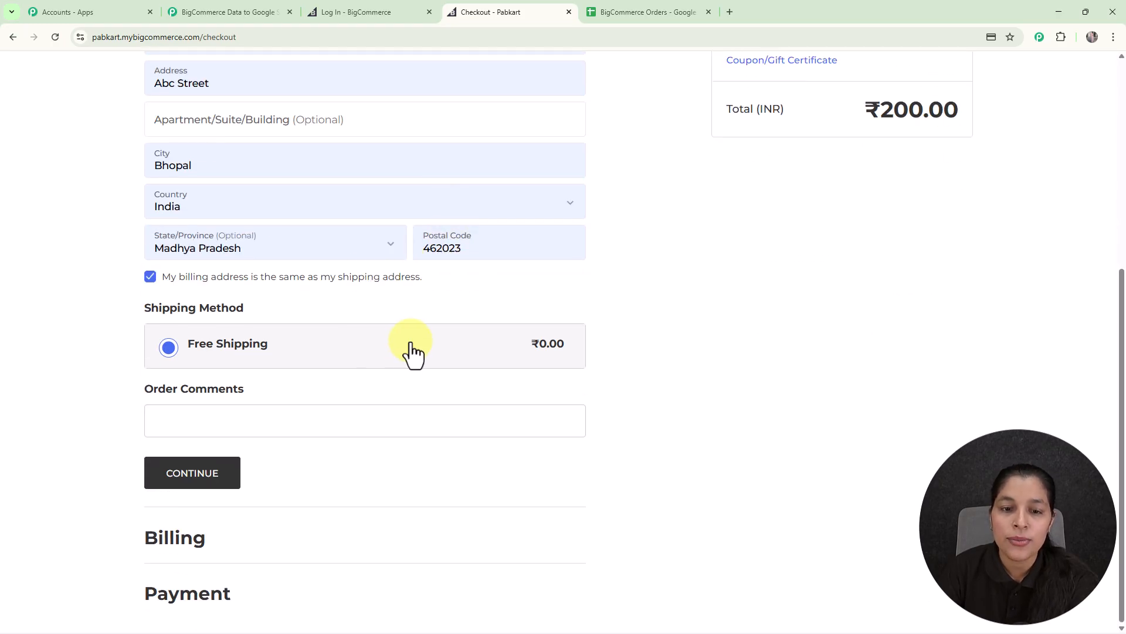
click(200, 486)
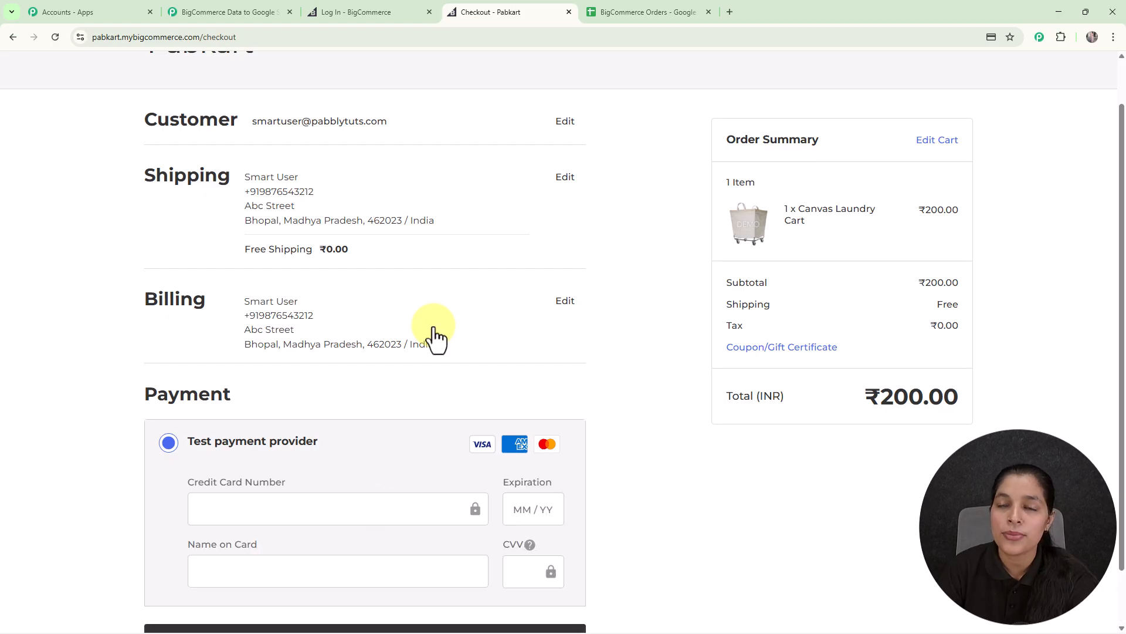
Place the order using the test payment card details and check the BigCommerce Orders spreadsheet for the new order.
scroll(434, 329, down, 2)
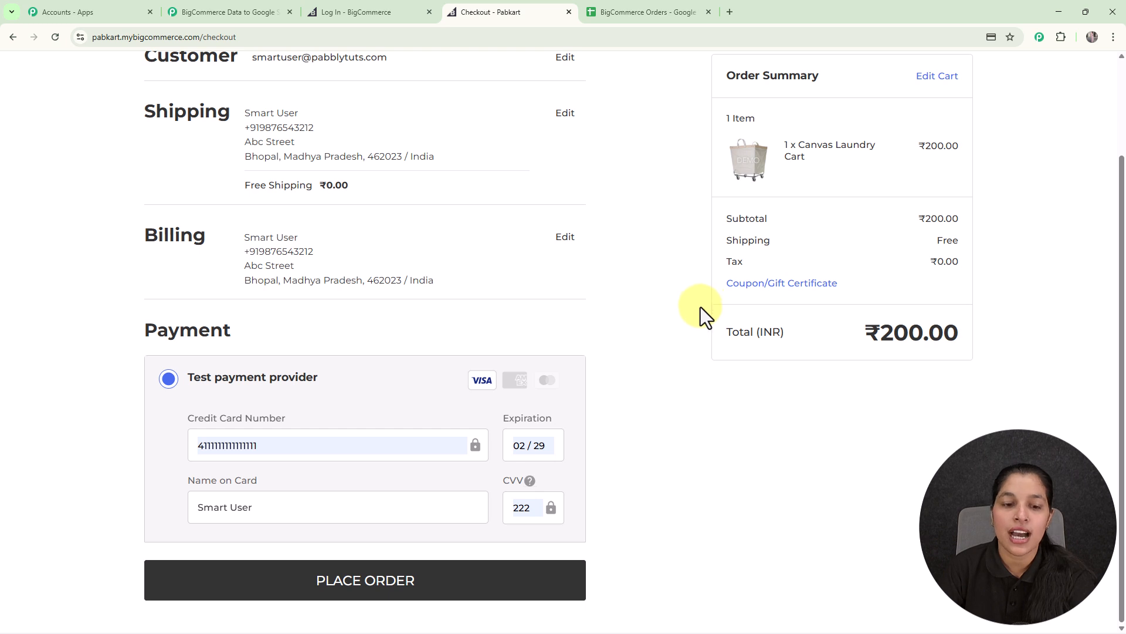
click(346, 596)
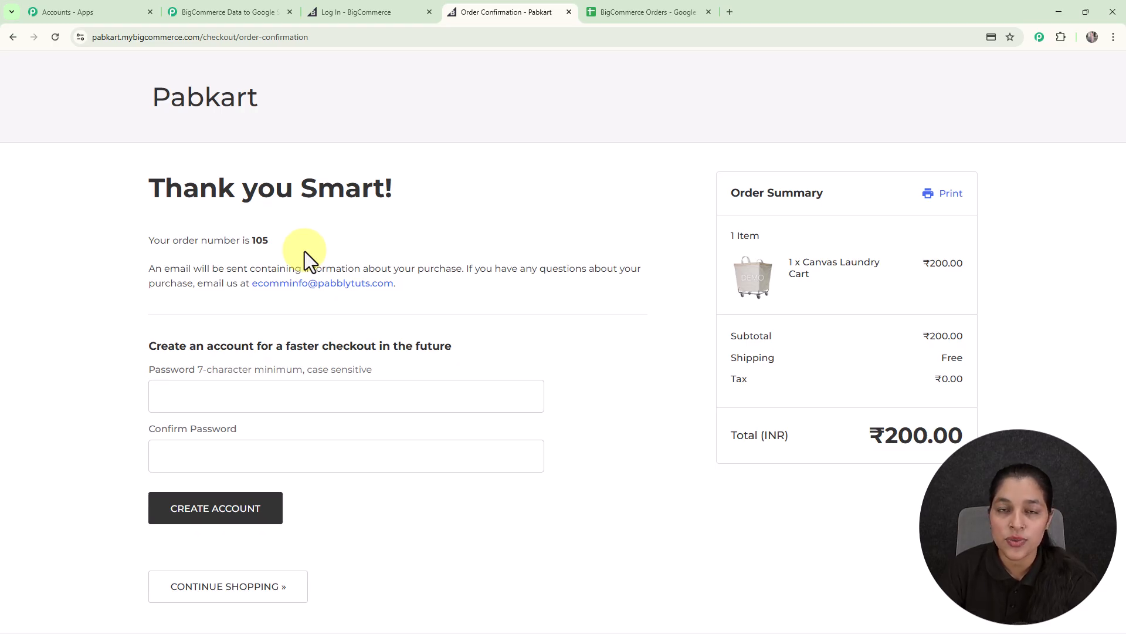
click(613, 12)
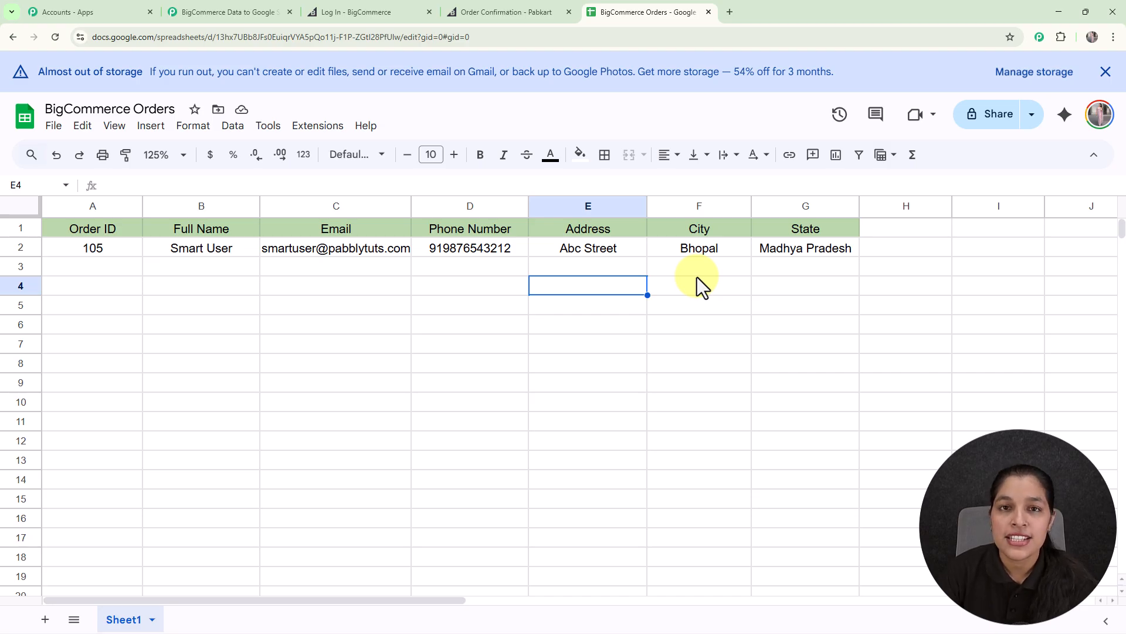
Open pabbly.com/connect in a new browser tab.
click(729, 14)
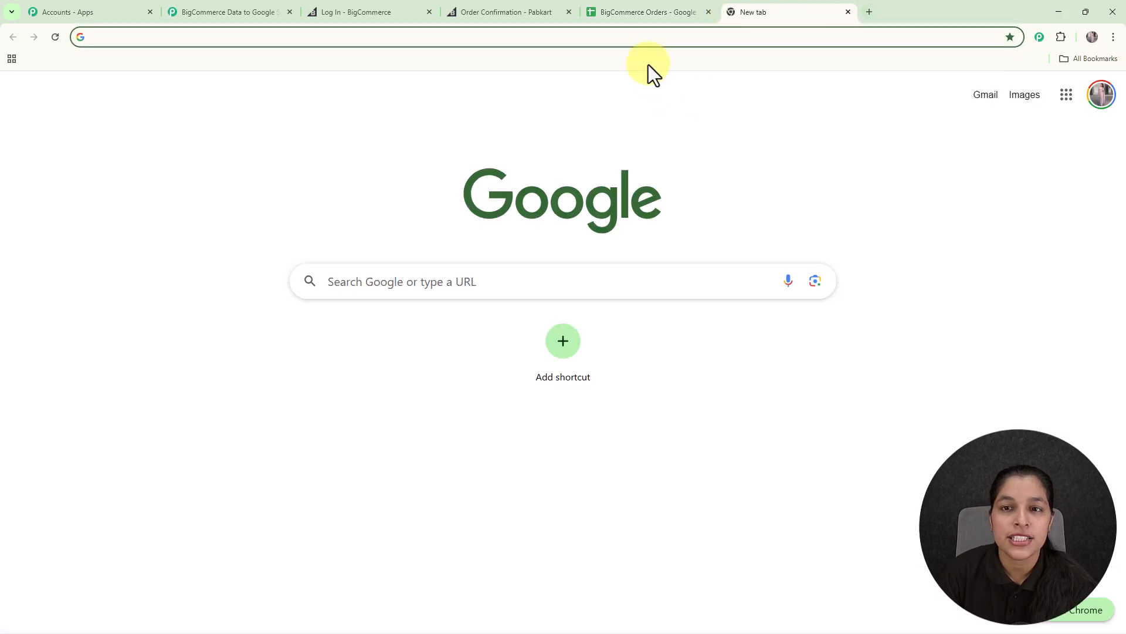
text(pabbly.com/connect)
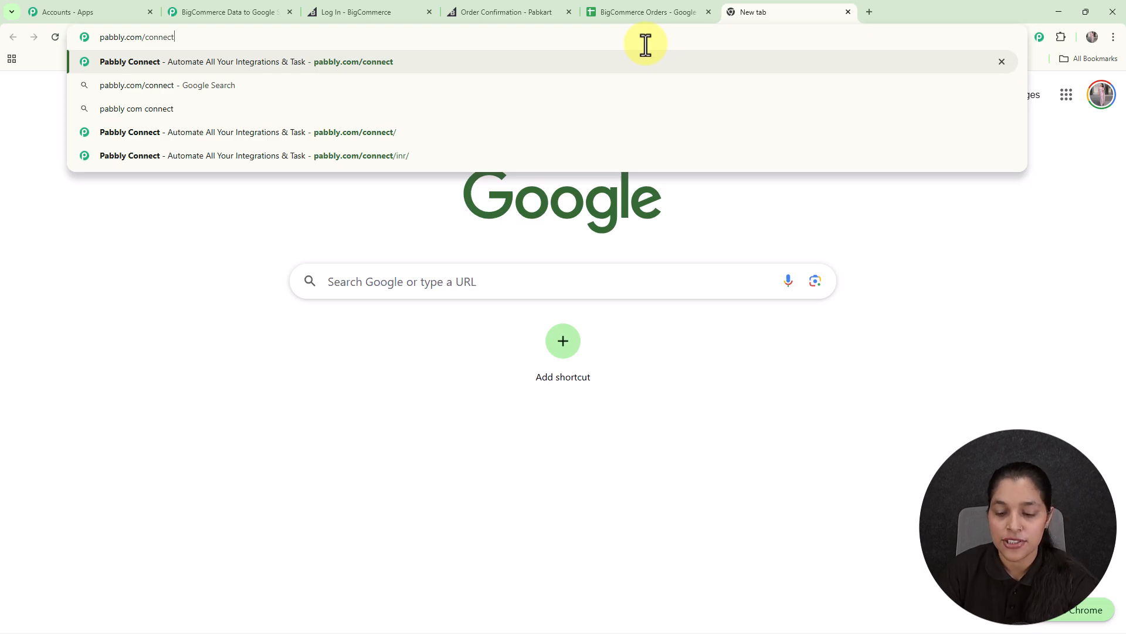
key(Return)
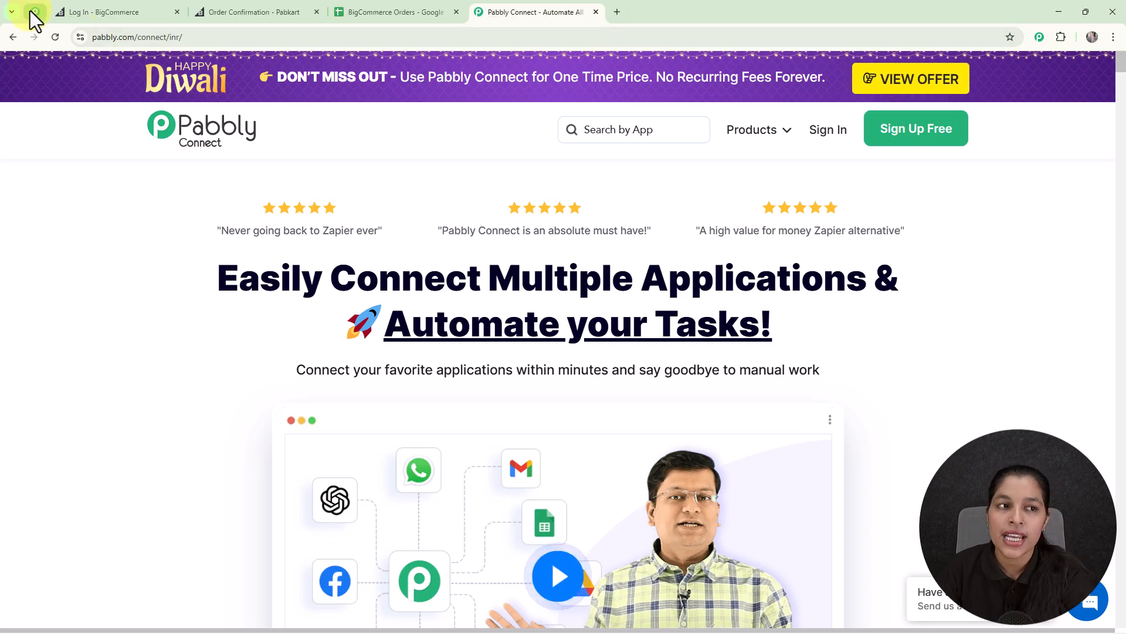
Look through the Pabbly Community page, including its resources, shared tips and customer reviews.
click(33, 12)
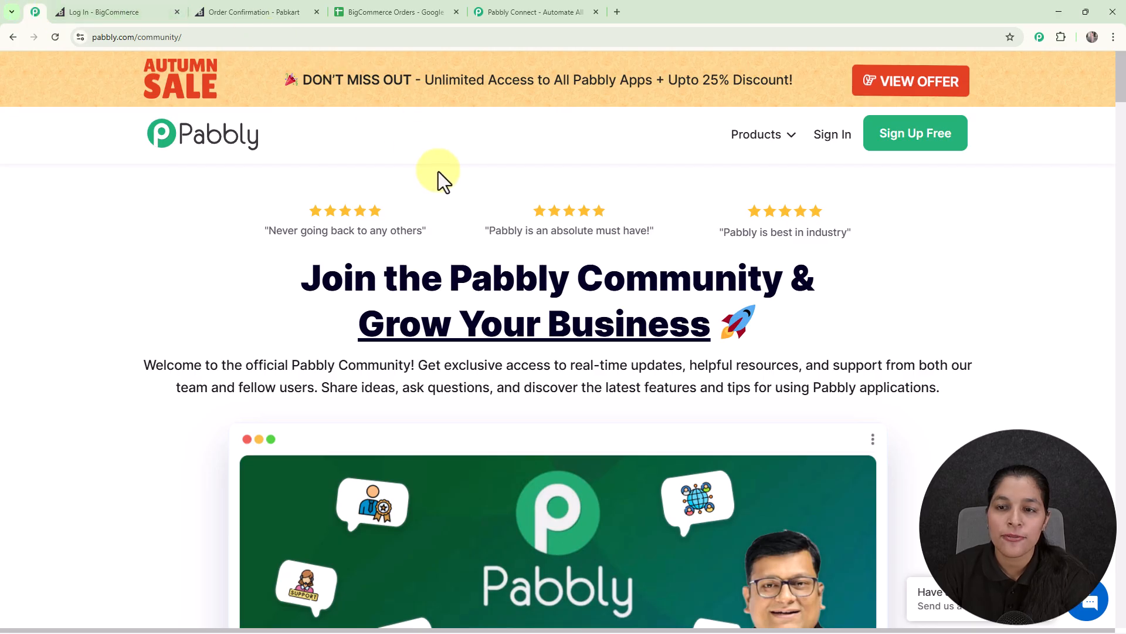
scroll(442, 174, down, 10)
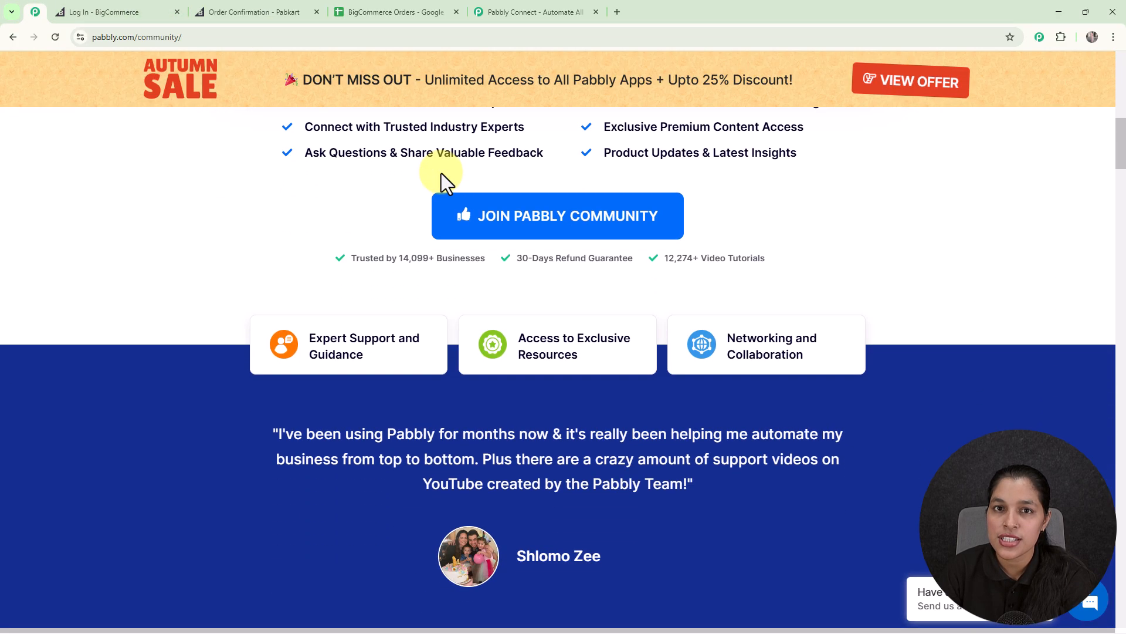
scroll(441, 174, down, 10)
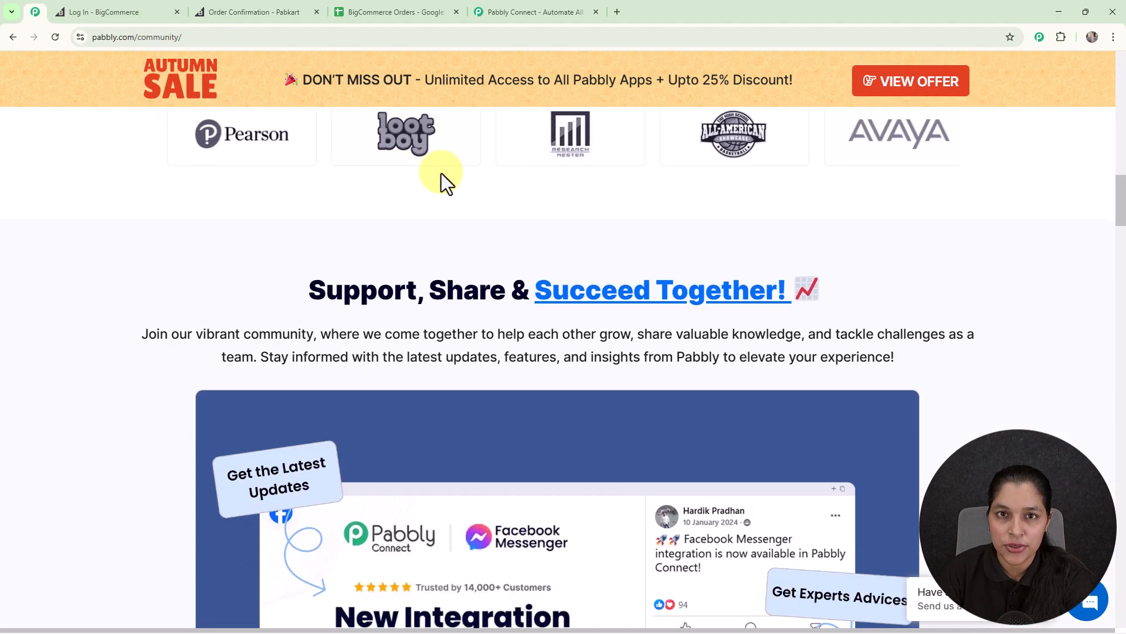
scroll(441, 174, down, 8)
scroll(441, 173, down, 12)
scroll(441, 174, down, 10)
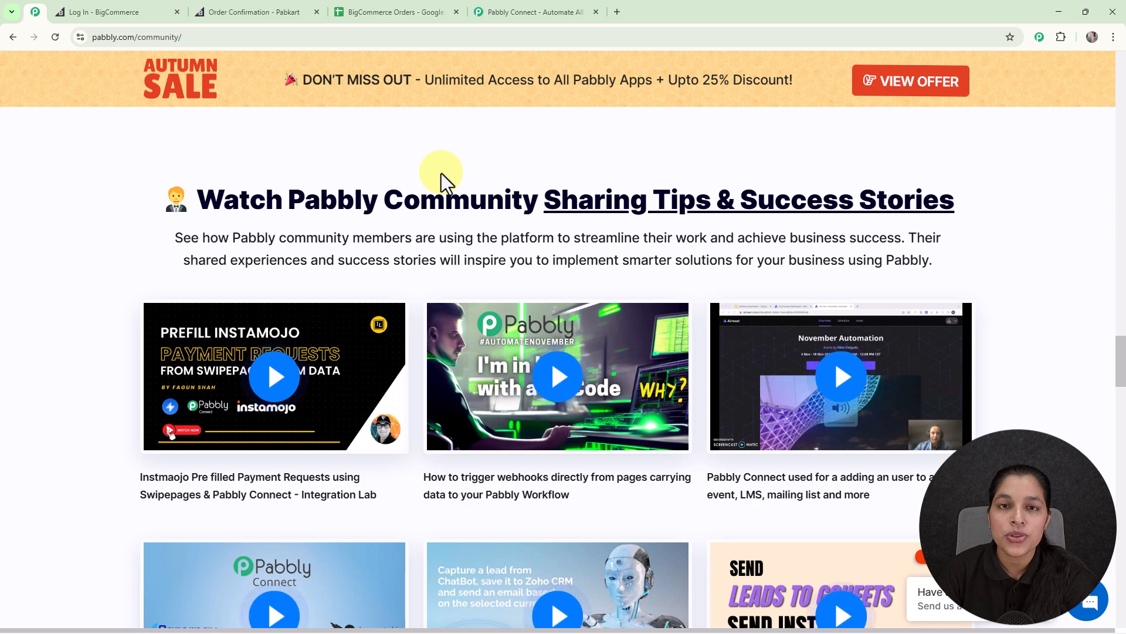
scroll(442, 174, down, 10)
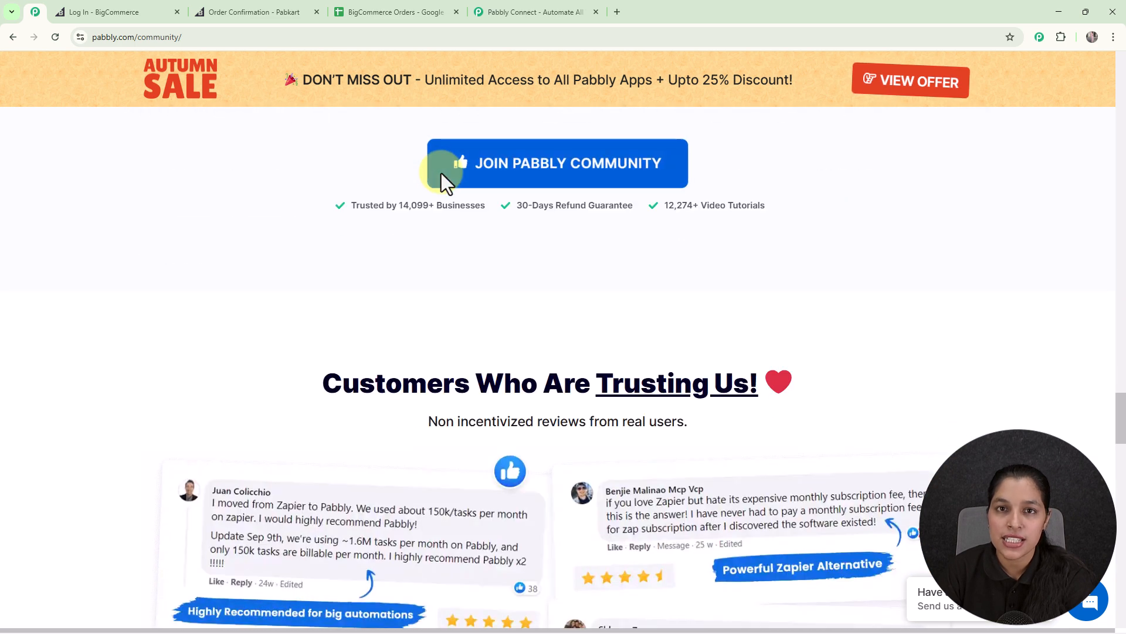
scroll(441, 173, down, 8)
scroll(441, 173, down, 10)
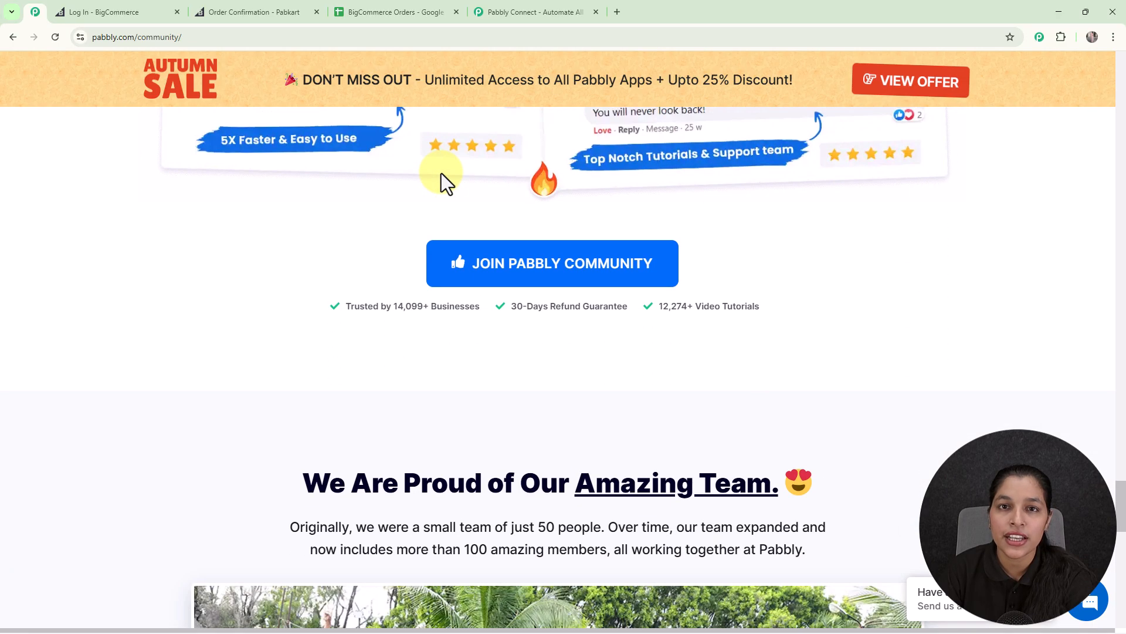
scroll(441, 173, down, 3)
Return to the Pabbly Connect website, sign in, and access Pabbly Connect from the Pabbly apps overview.
click(540, 7)
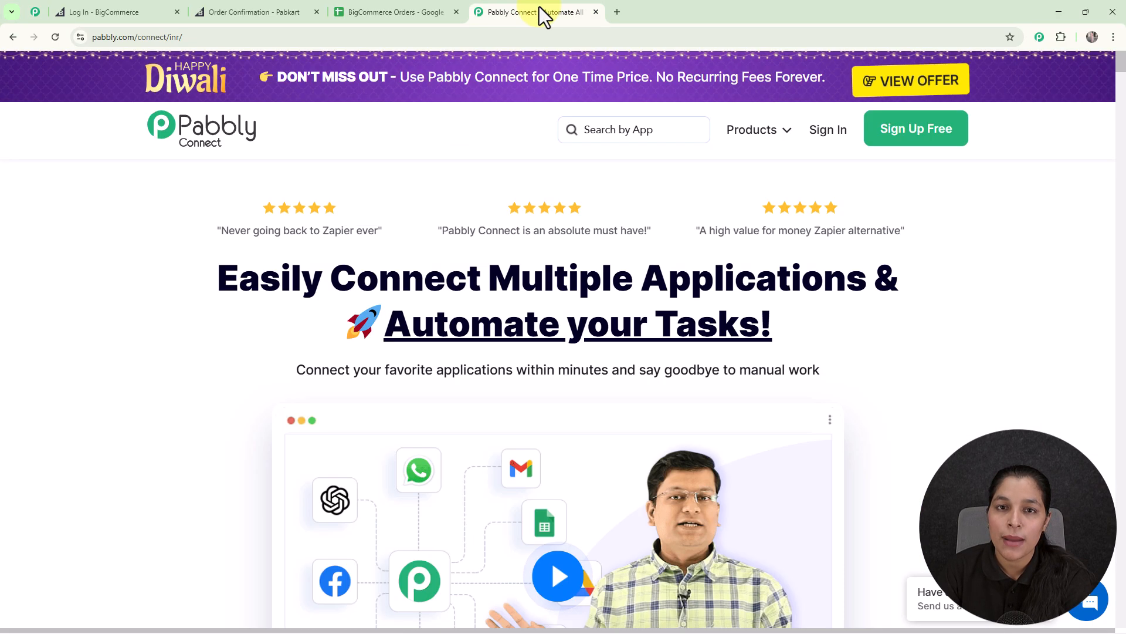
click(831, 130)
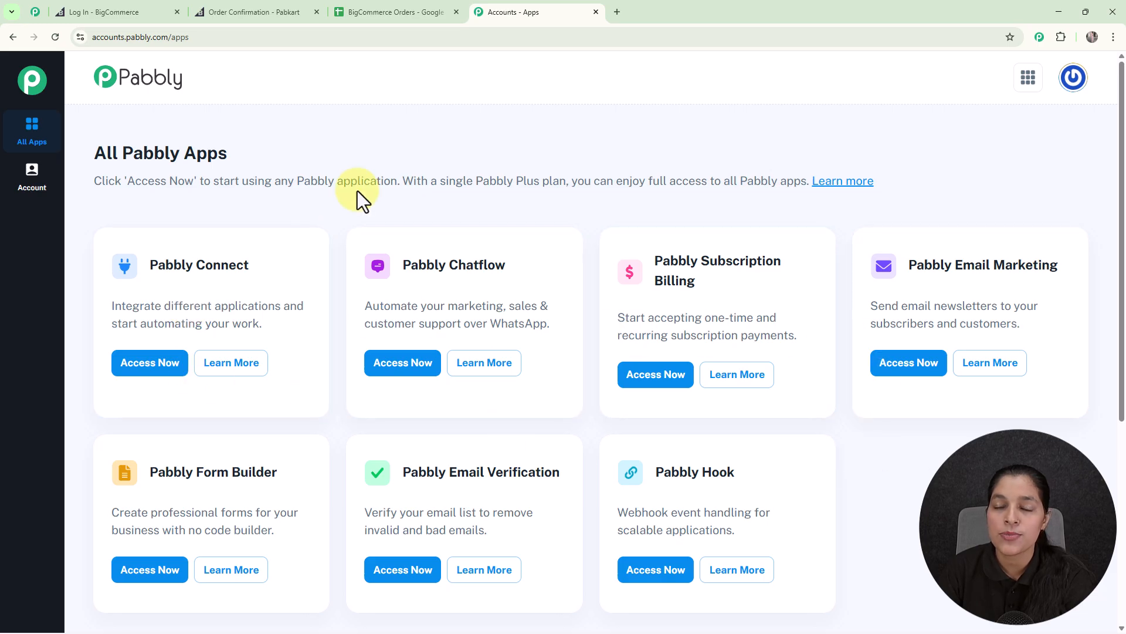
scroll(358, 191, down, 2)
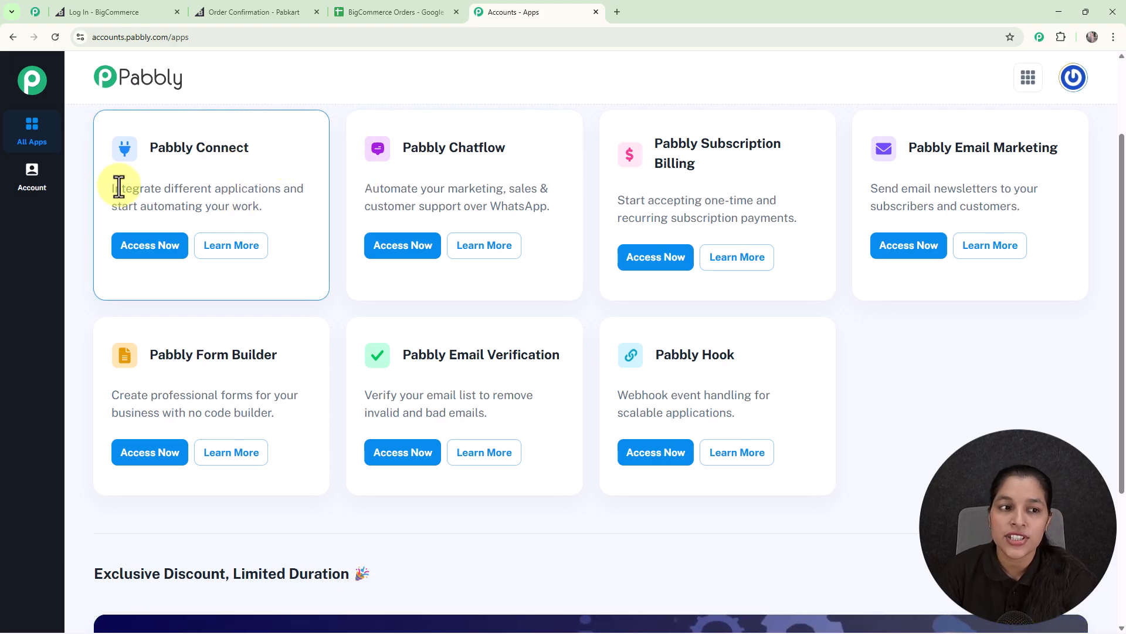
drag(112, 187, 304, 203)
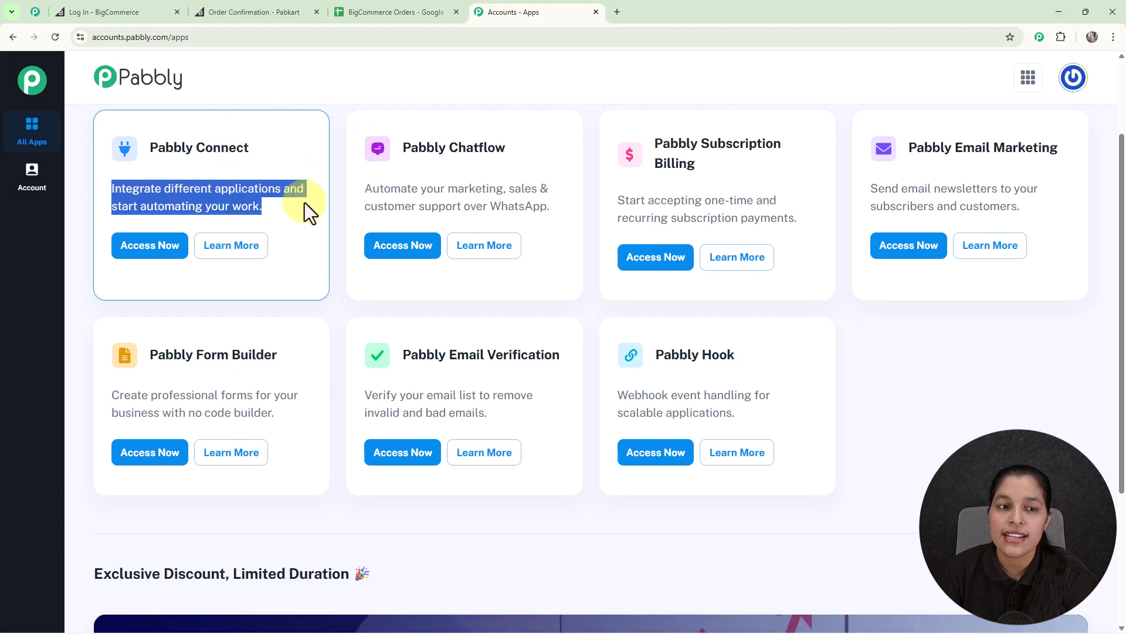
click(305, 203)
scroll(291, 163, up, 2)
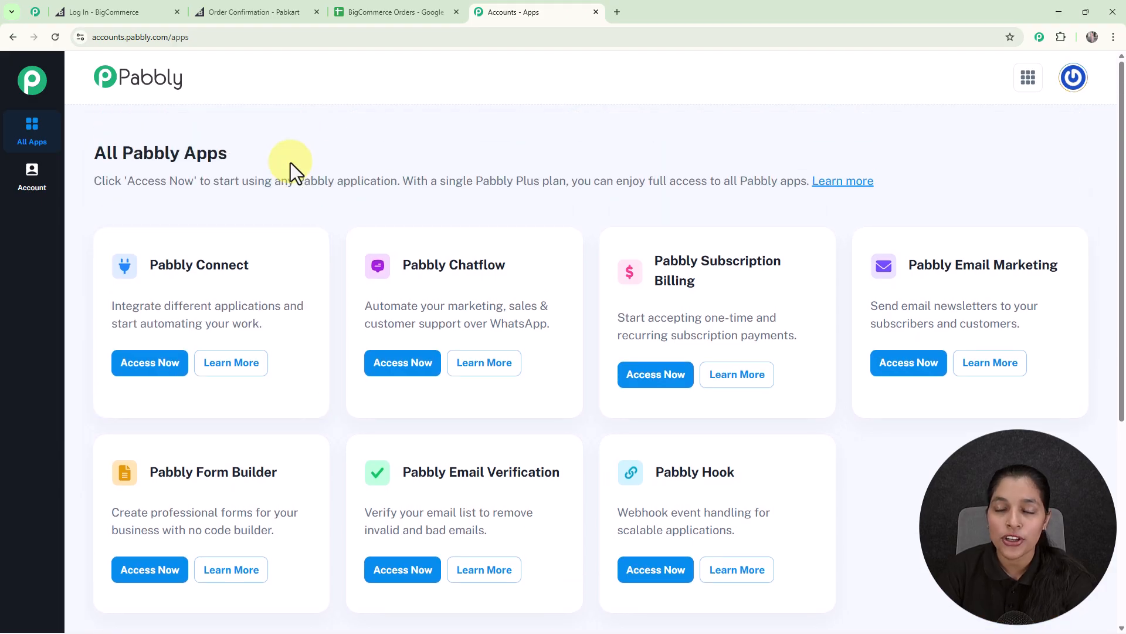
click(163, 367)
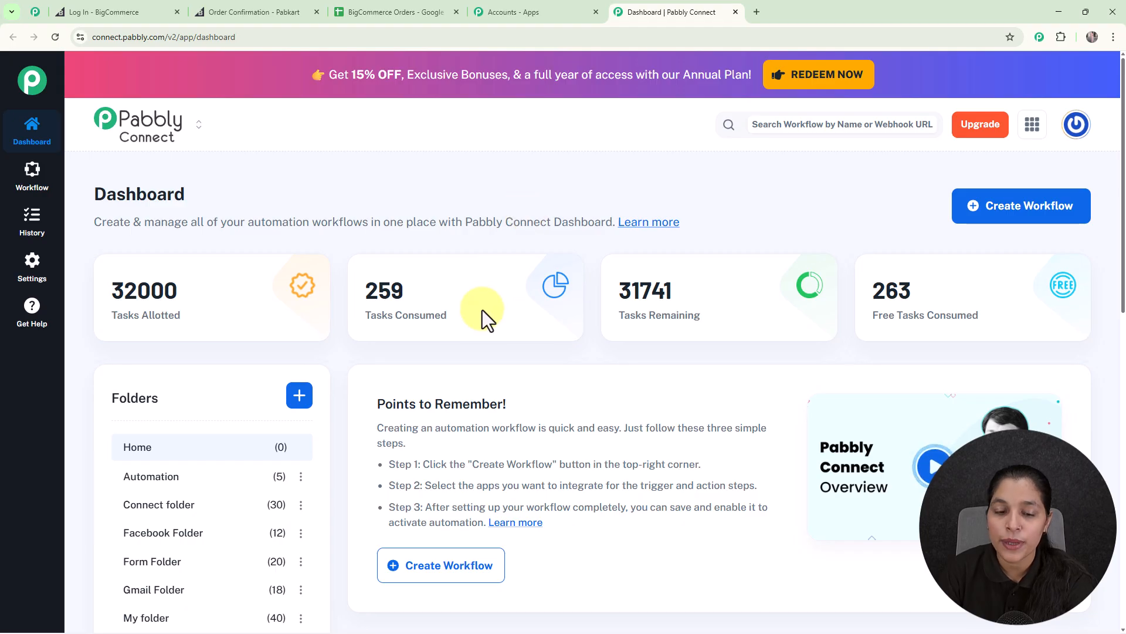
scroll(478, 335, down, 2)
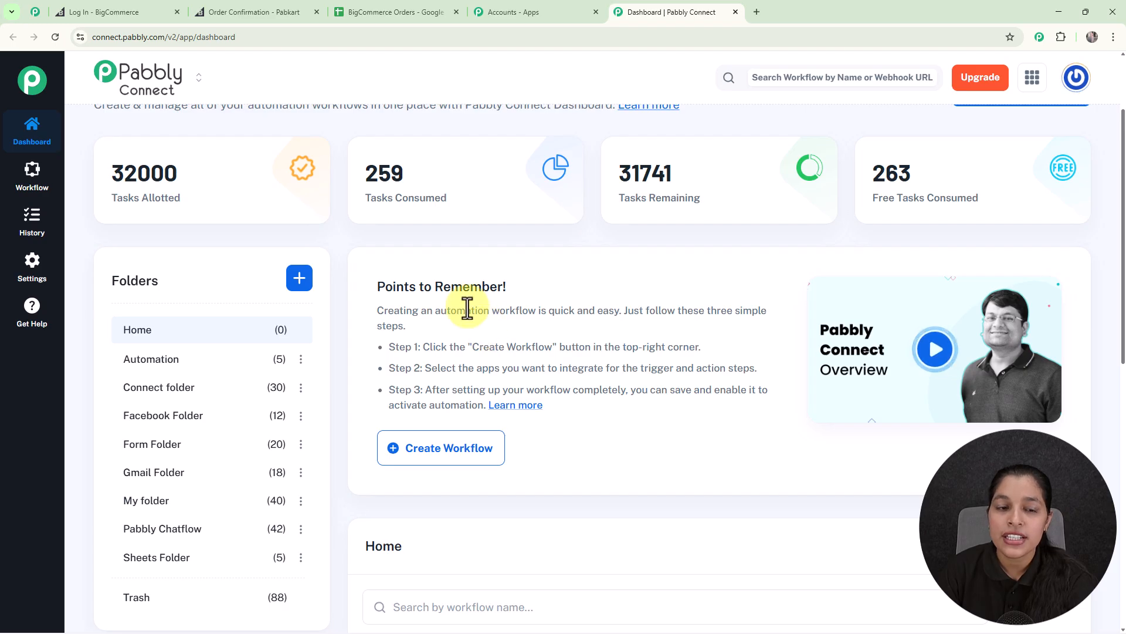
click(298, 279)
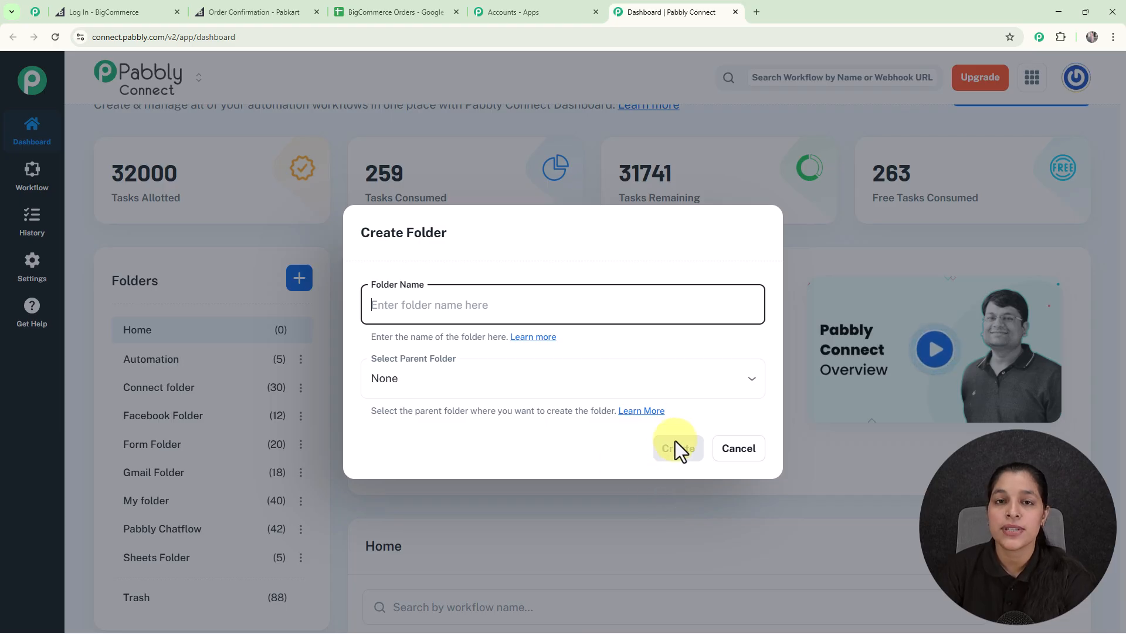
click(738, 449)
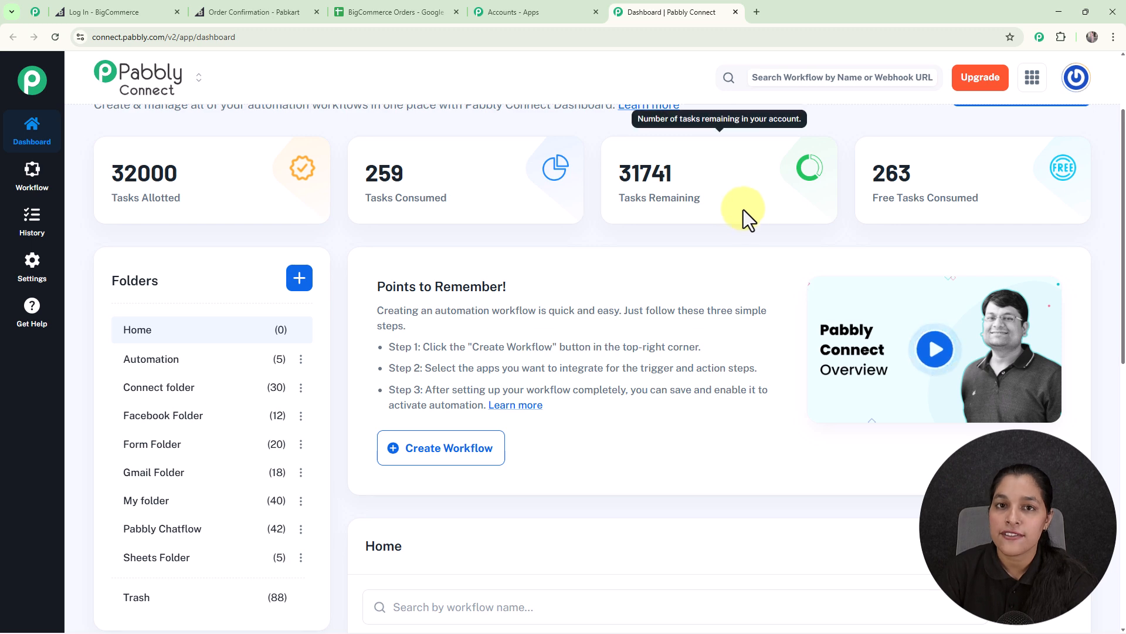
Start a workflow in the New (Beta) builder and name it "Track BigCommerce Orders to the Google Sheets".
scroll(757, 234, up, 2)
click(998, 212)
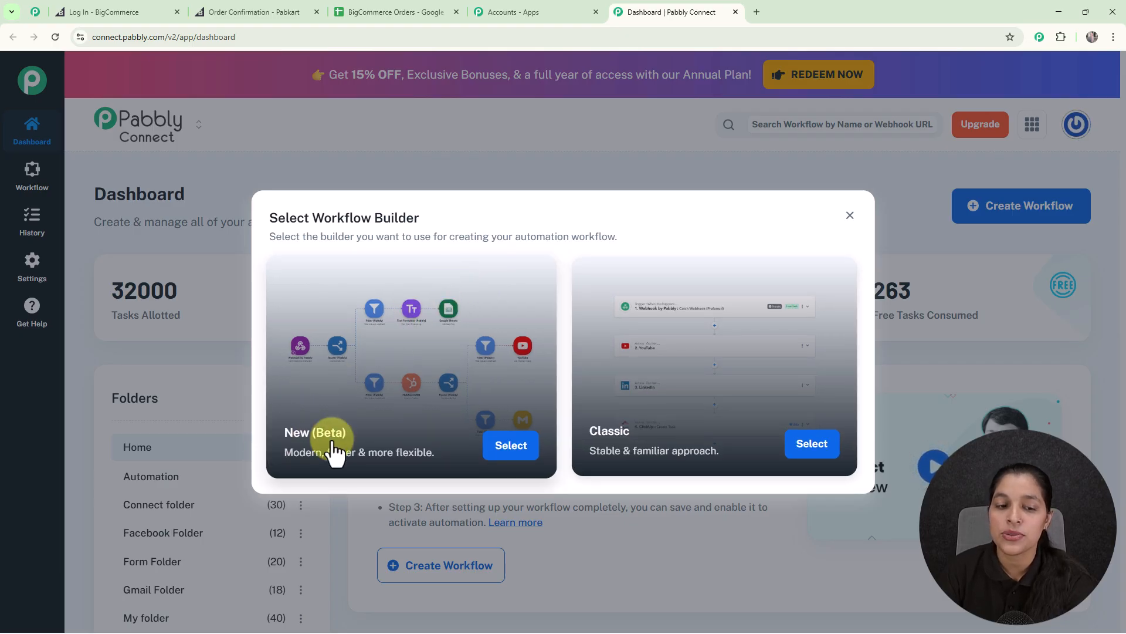
click(513, 460)
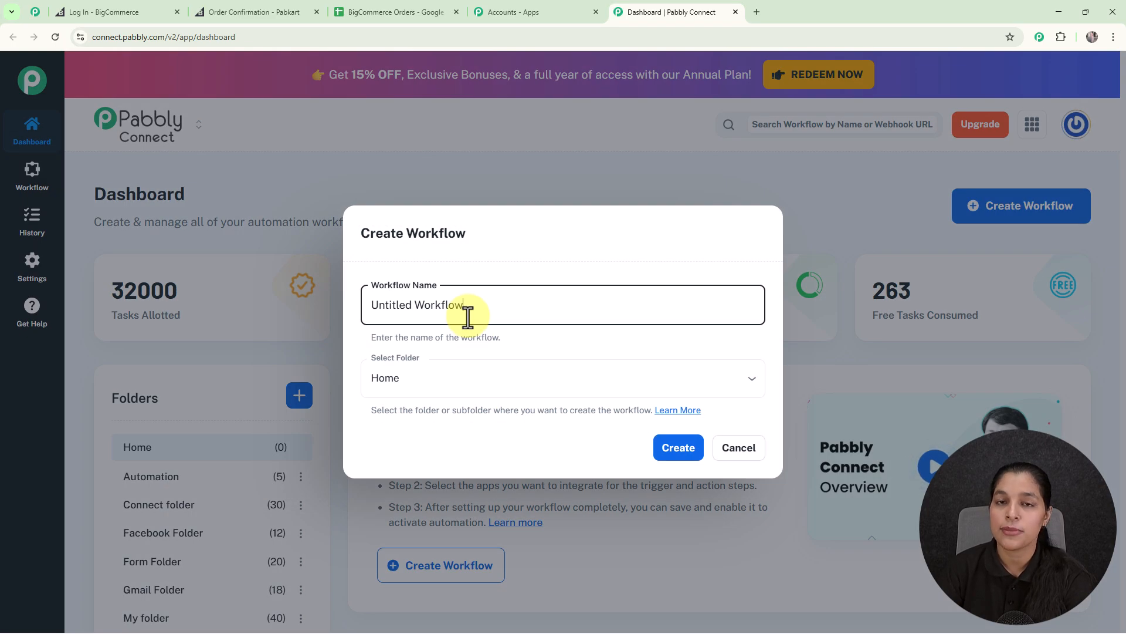
drag(468, 309, 328, 317)
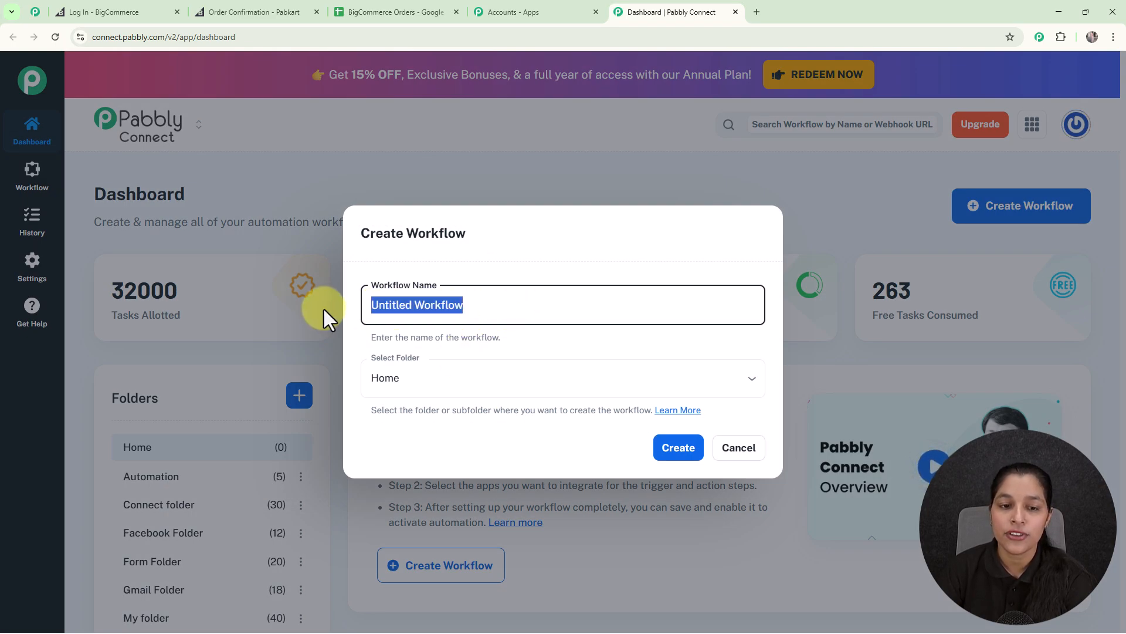
key(BackSpace)
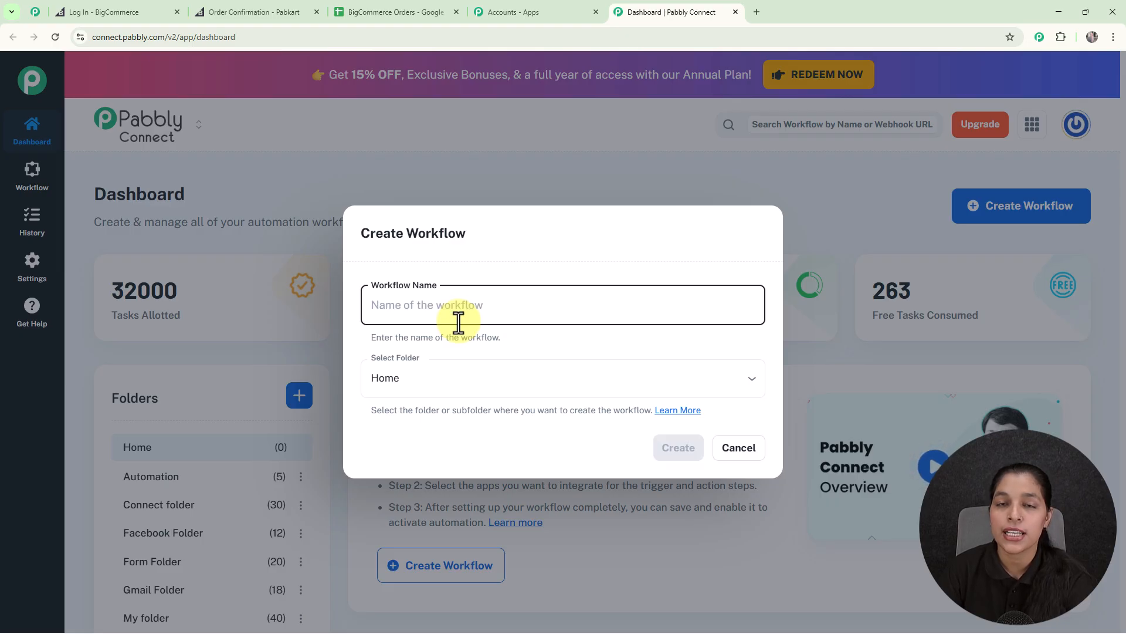
text(Track BigCommerce Orders to the Google Sheets)
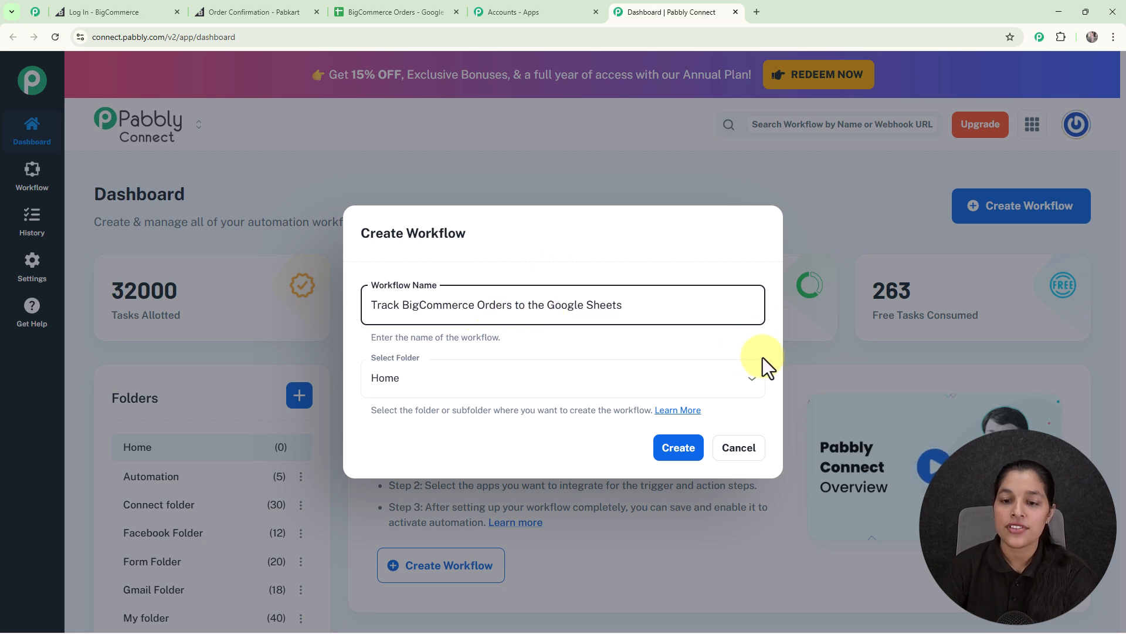
Choose the Automation folder for the workflow and create it.
click(751, 387)
scroll(468, 291, down, 1)
scroll(476, 252, up, 1)
click(478, 167)
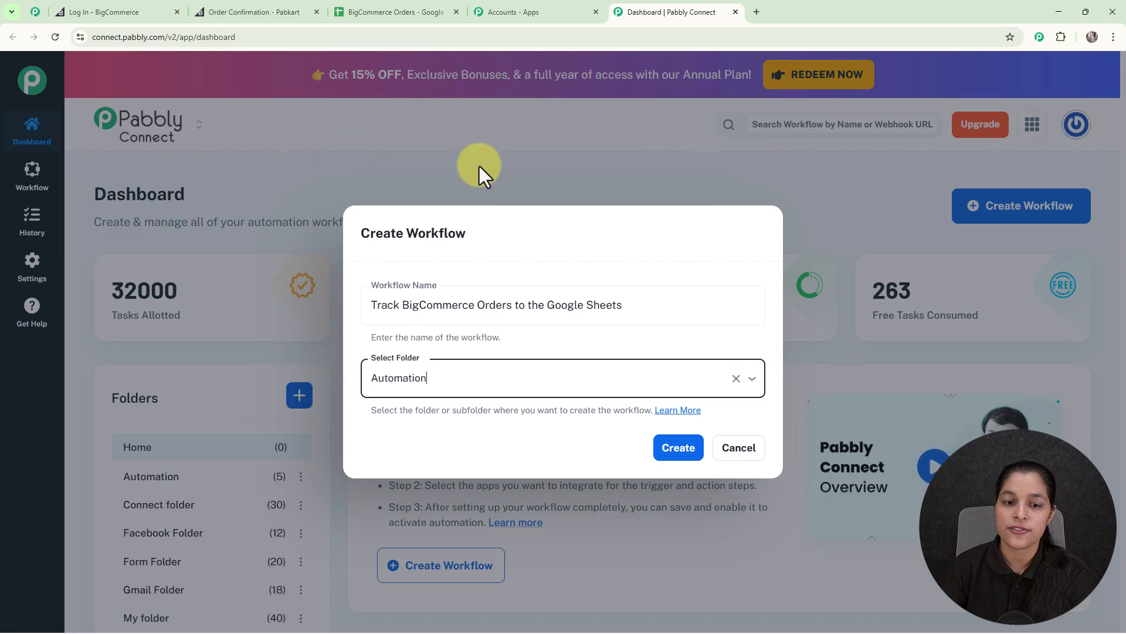
click(679, 449)
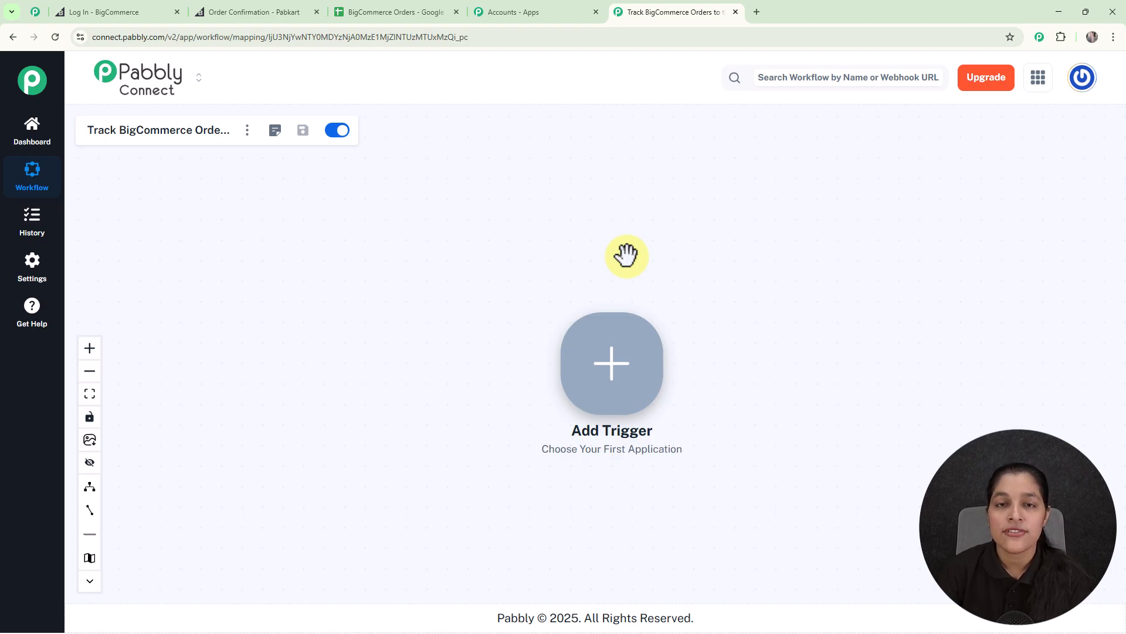
Add a trigger using the BigCommerce app with the New Order Created event.
click(602, 374)
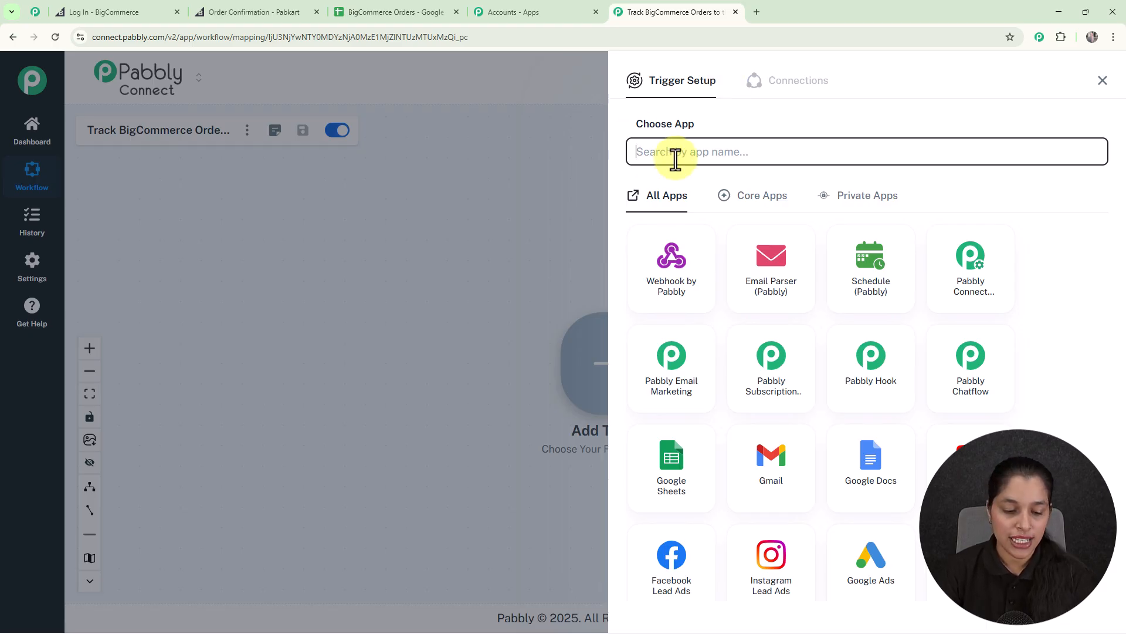
text(Bi)
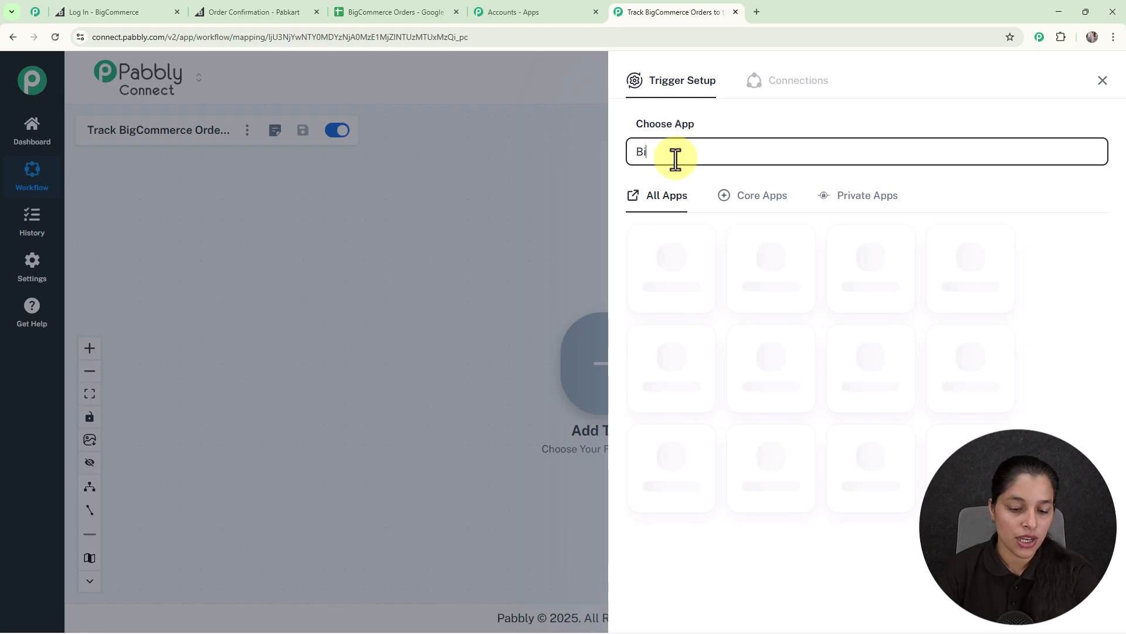
text(g)
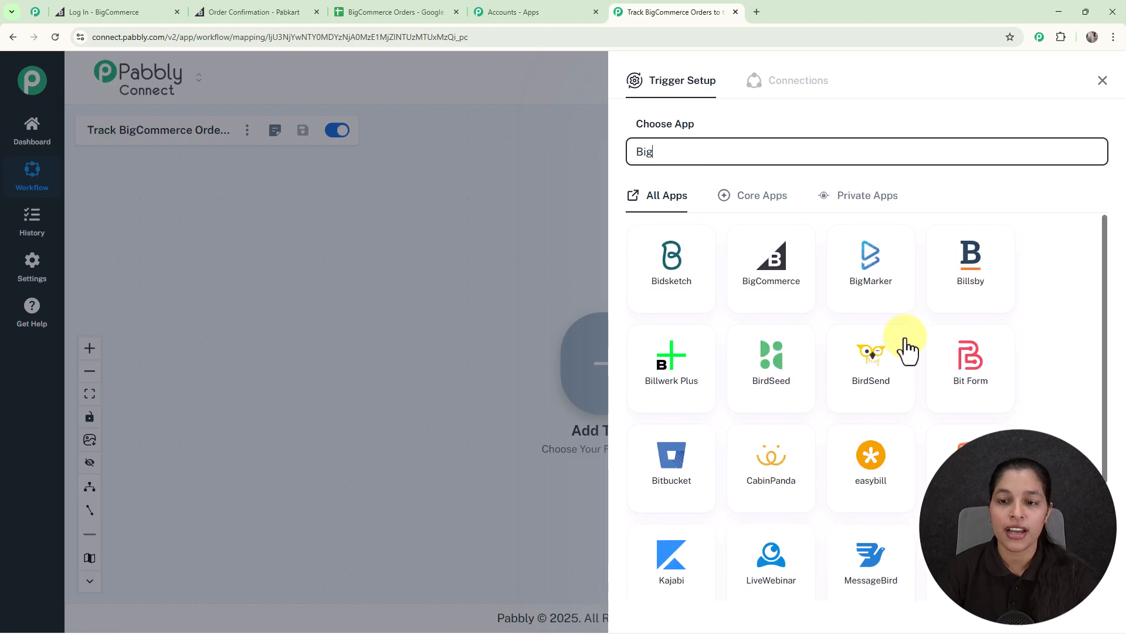
click(761, 279)
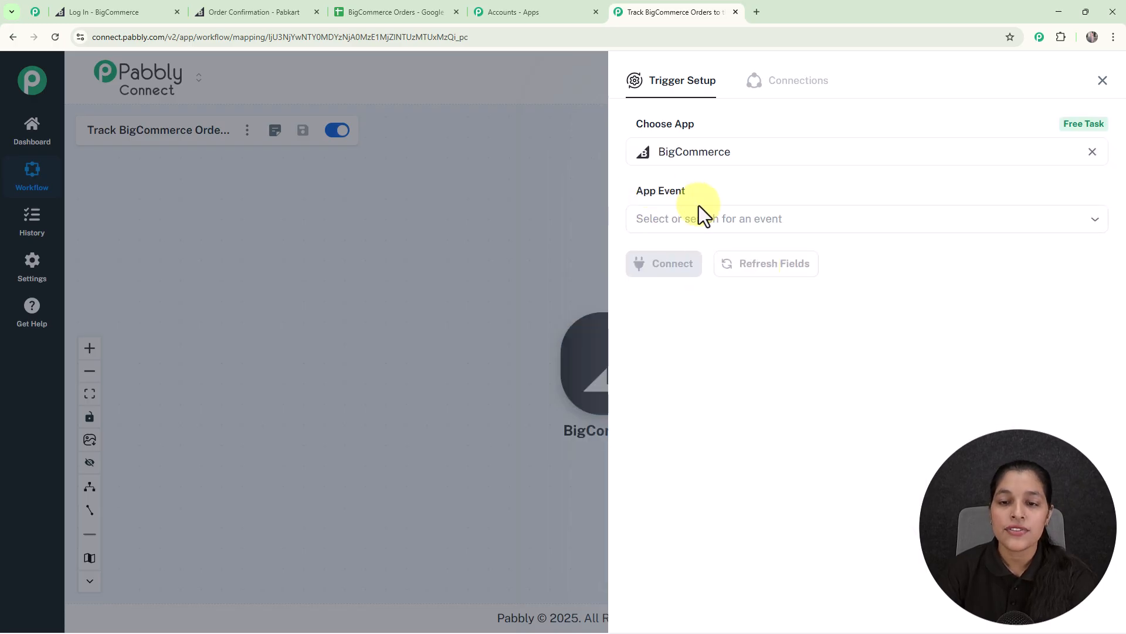
click(690, 222)
scroll(736, 352, down, 2)
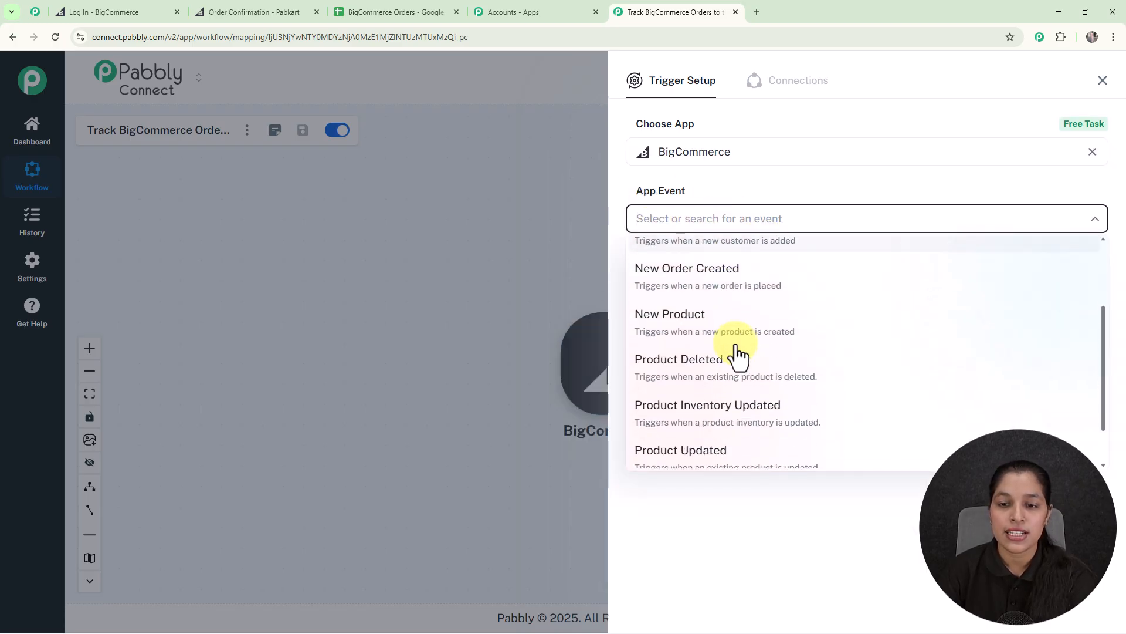
click(746, 294)
Start connecting the BigCommerce trigger and choose to add a new connection.
click(680, 273)
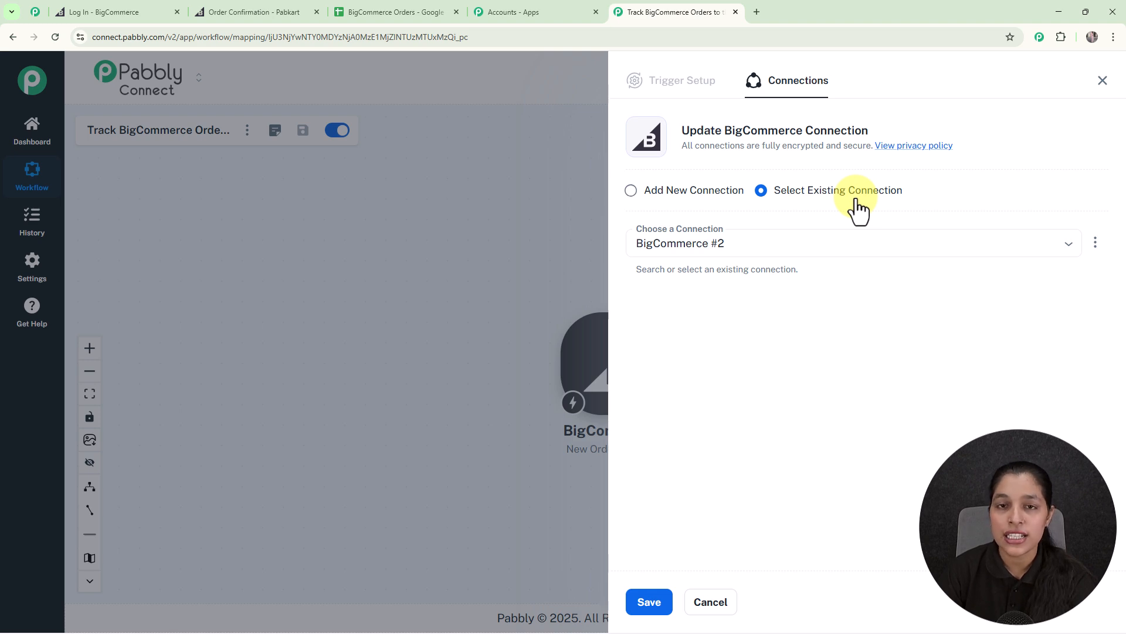
click(631, 192)
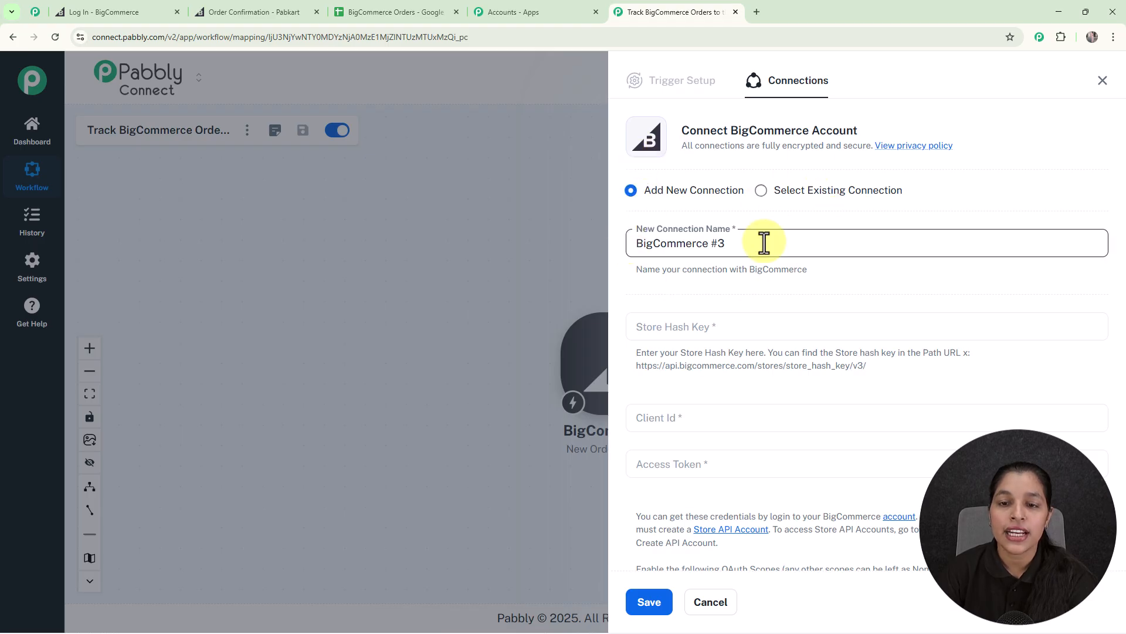
click(705, 332)
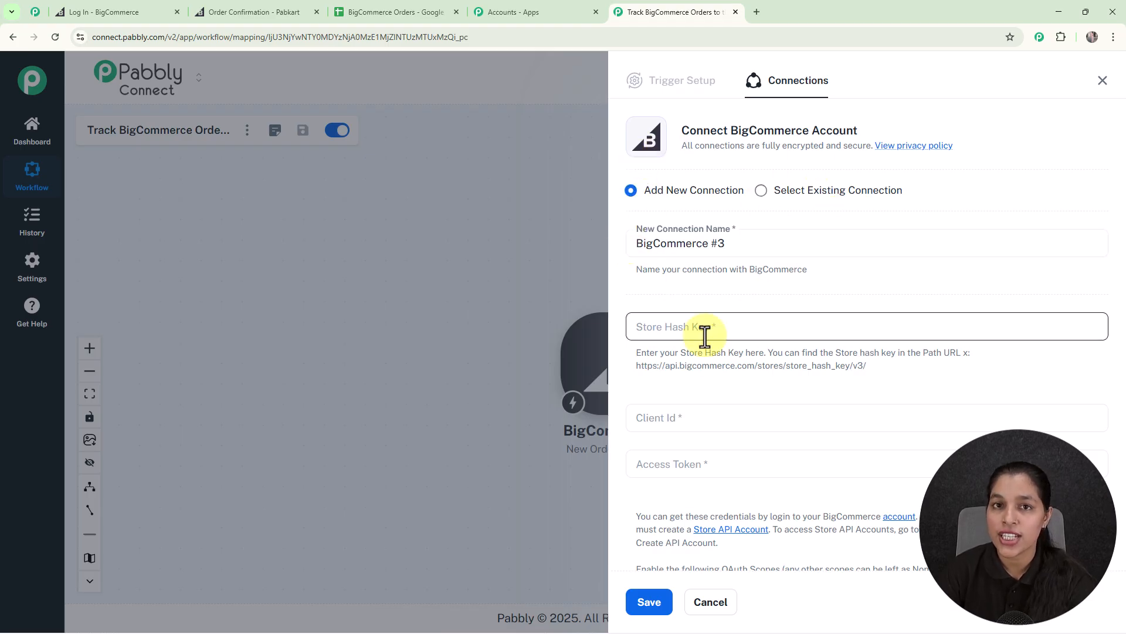
click(629, 421)
click(764, 451)
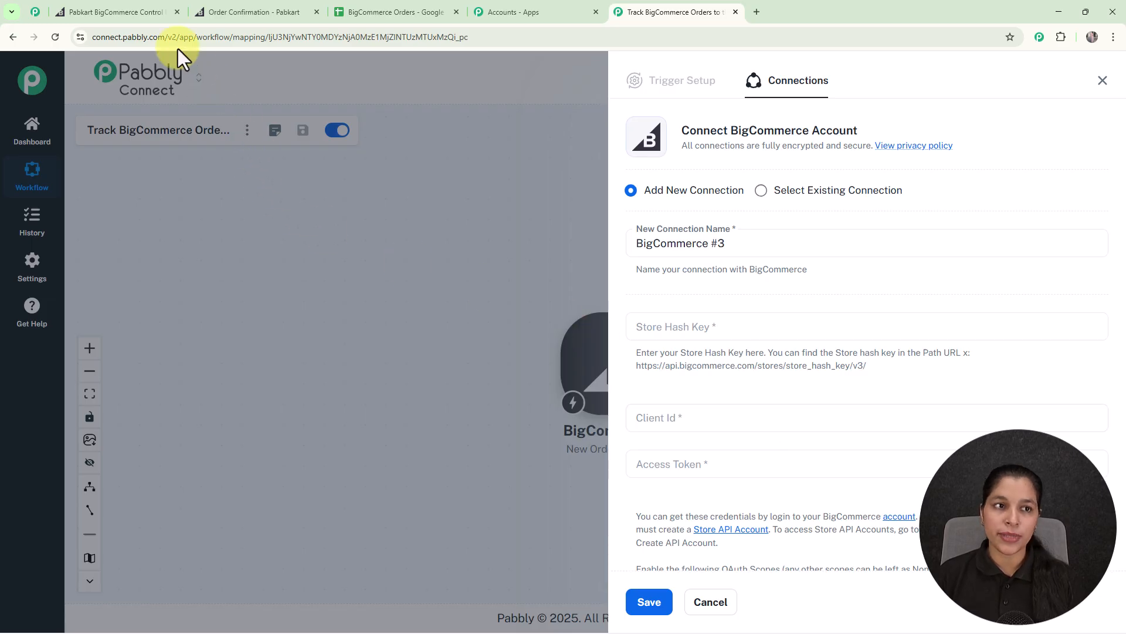
Switch to the BigCommerce control panel and open the Store-level API accounts settings.
click(136, 6)
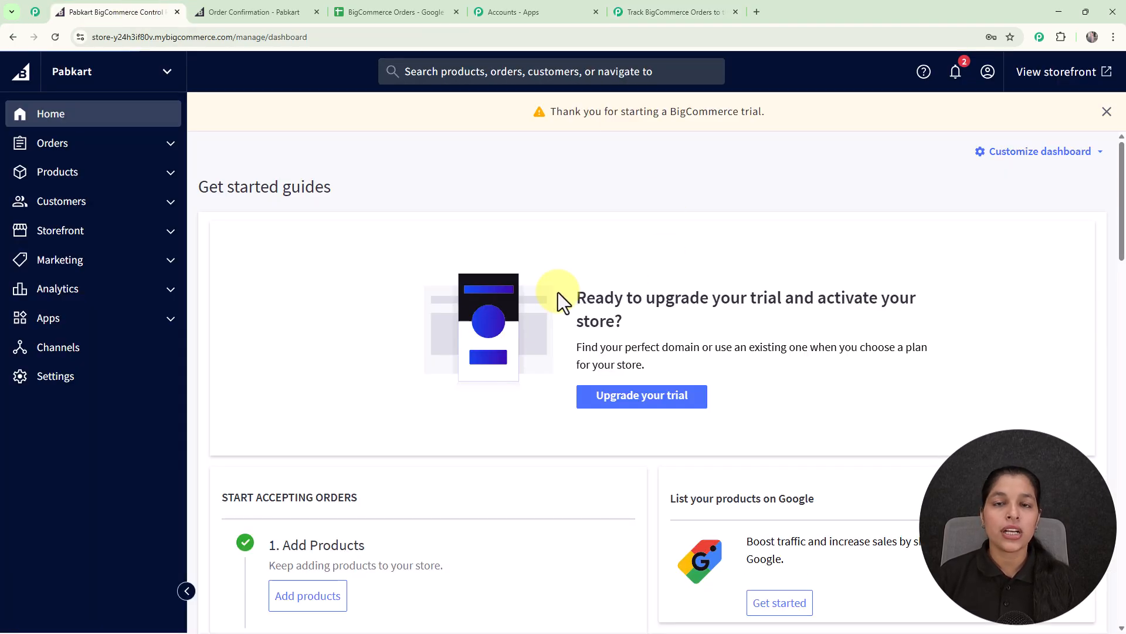
click(94, 386)
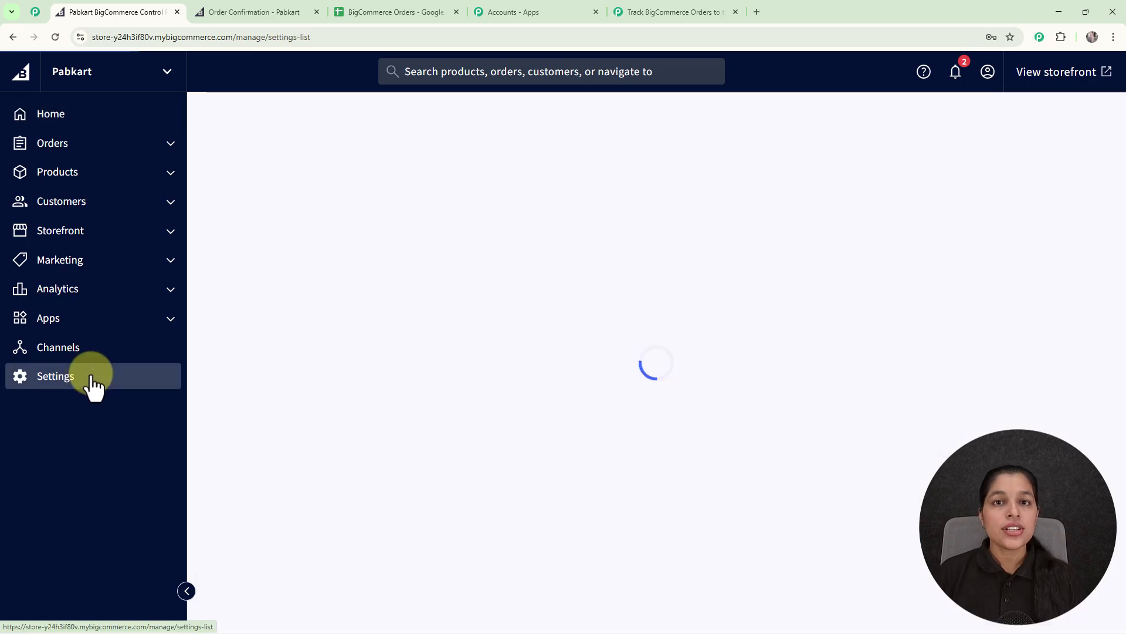
scroll(538, 495, down, 20)
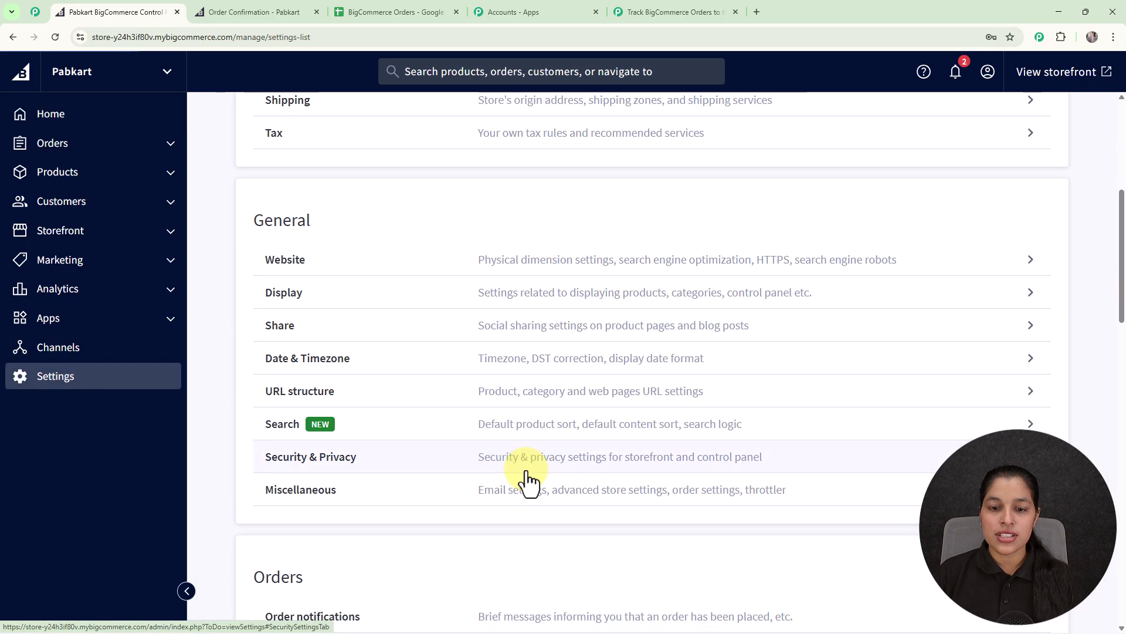
scroll(526, 473, down, 5)
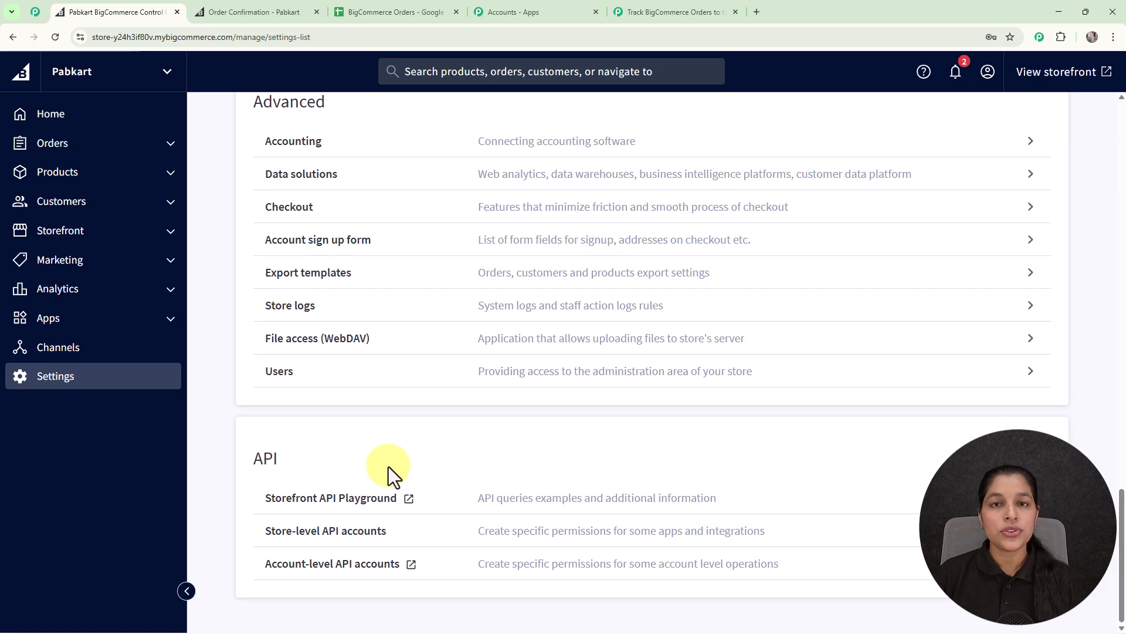
click(333, 543)
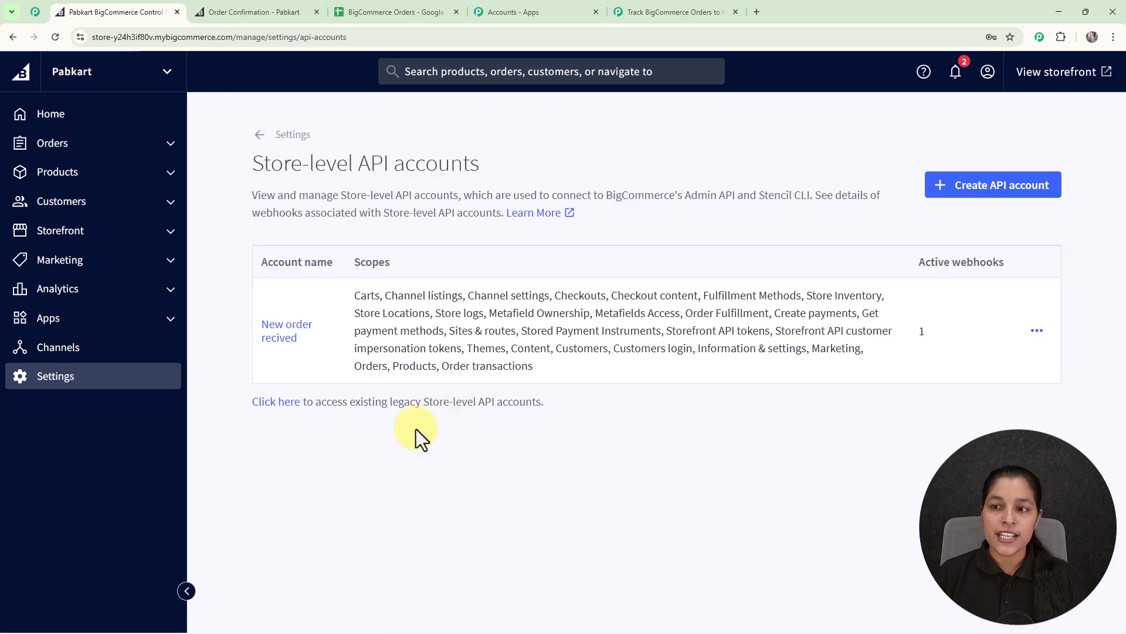
Start creating an API account with token type V2/V3 API token and the name "New BigCommerce Order".
click(967, 207)
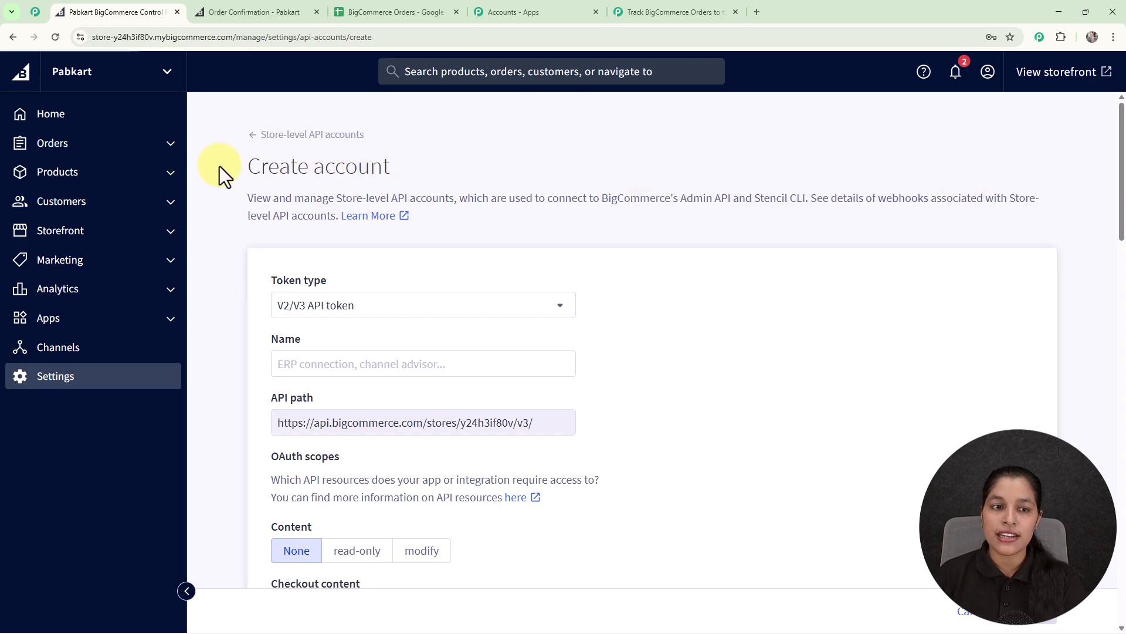
scroll(466, 161, down, 2)
click(559, 194)
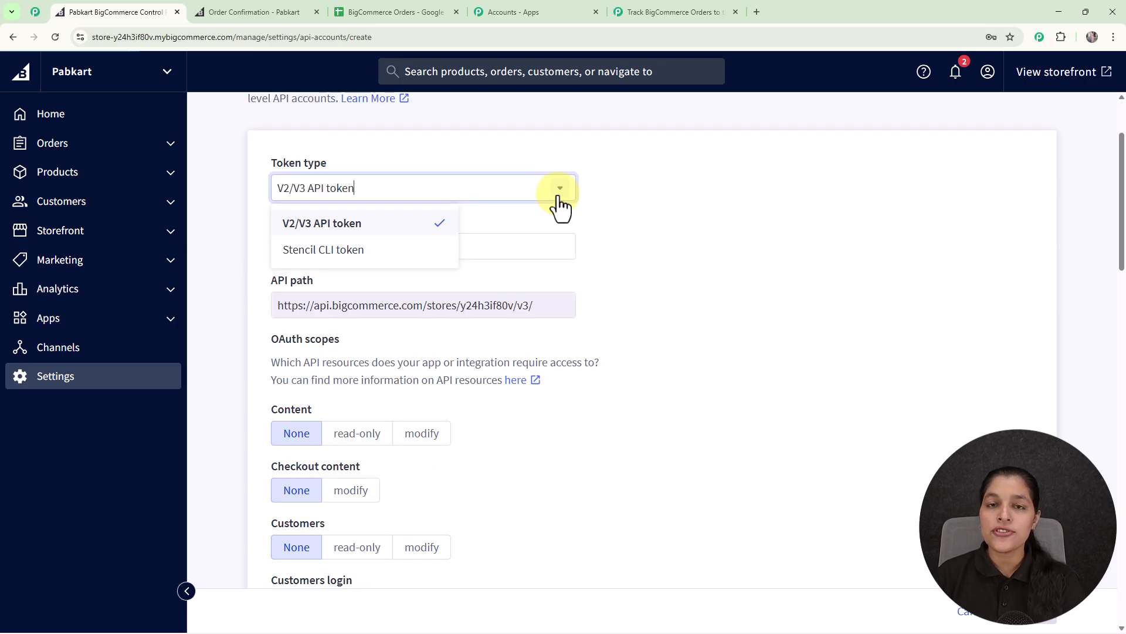
click(387, 230)
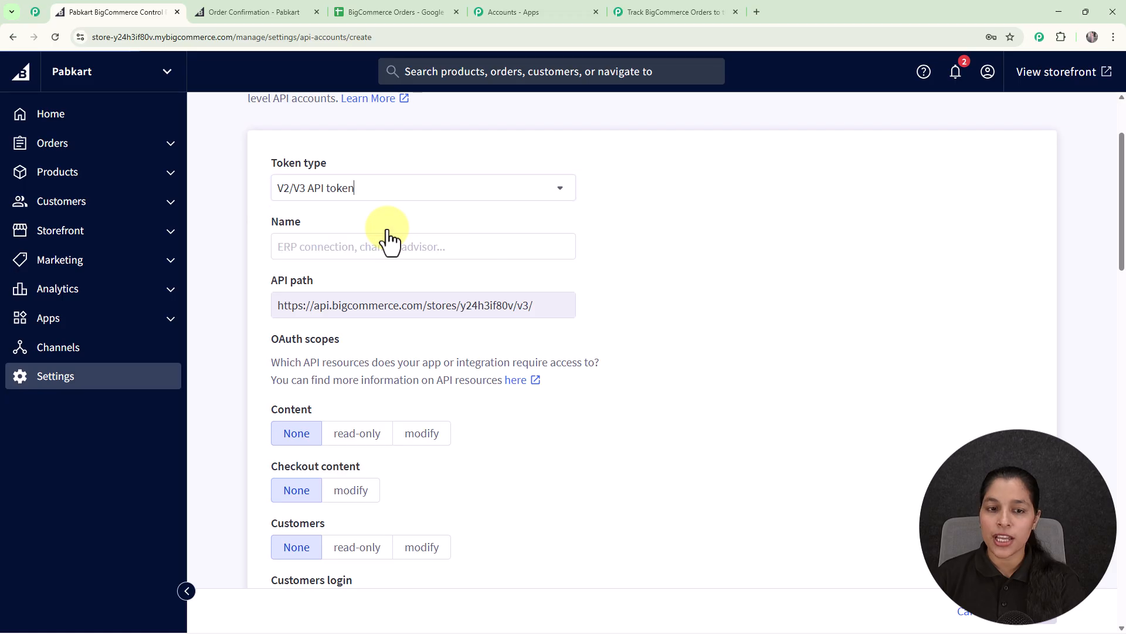
click(412, 245)
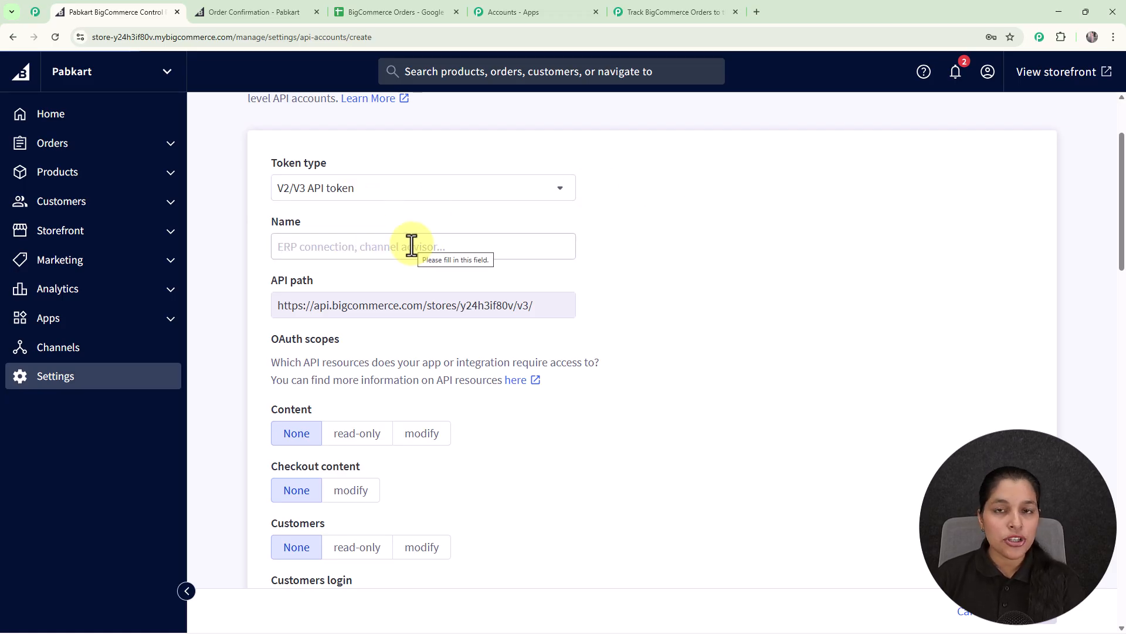
text(New BigCommerce Order)
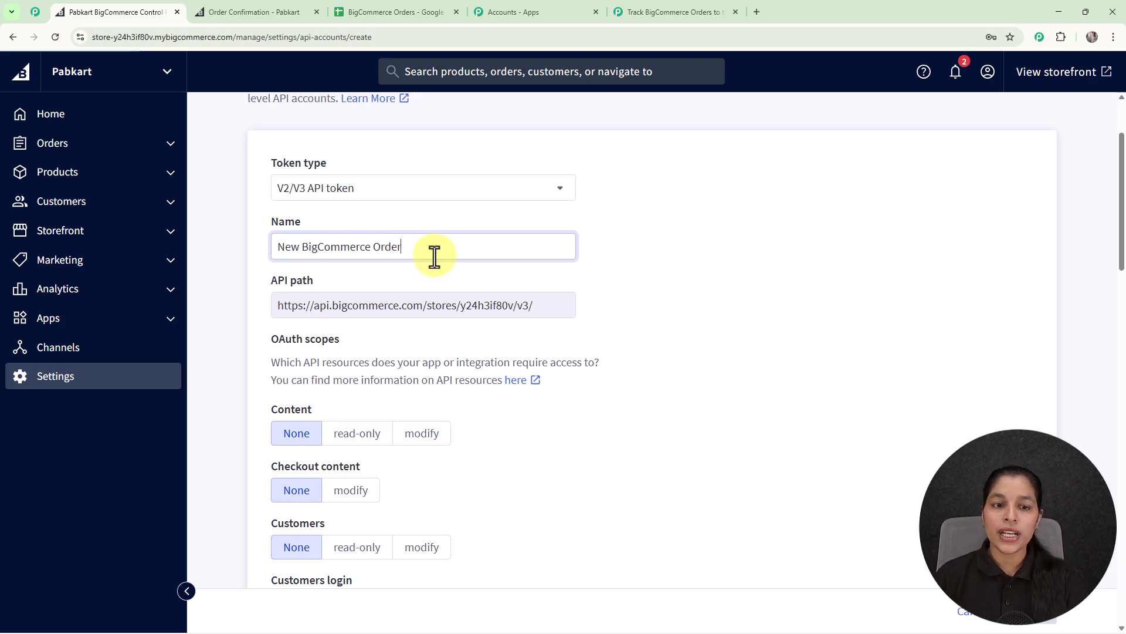
Check in the Pabbly Connect connection form which part of the API path is the store hash key.
scroll(434, 257, up, 1)
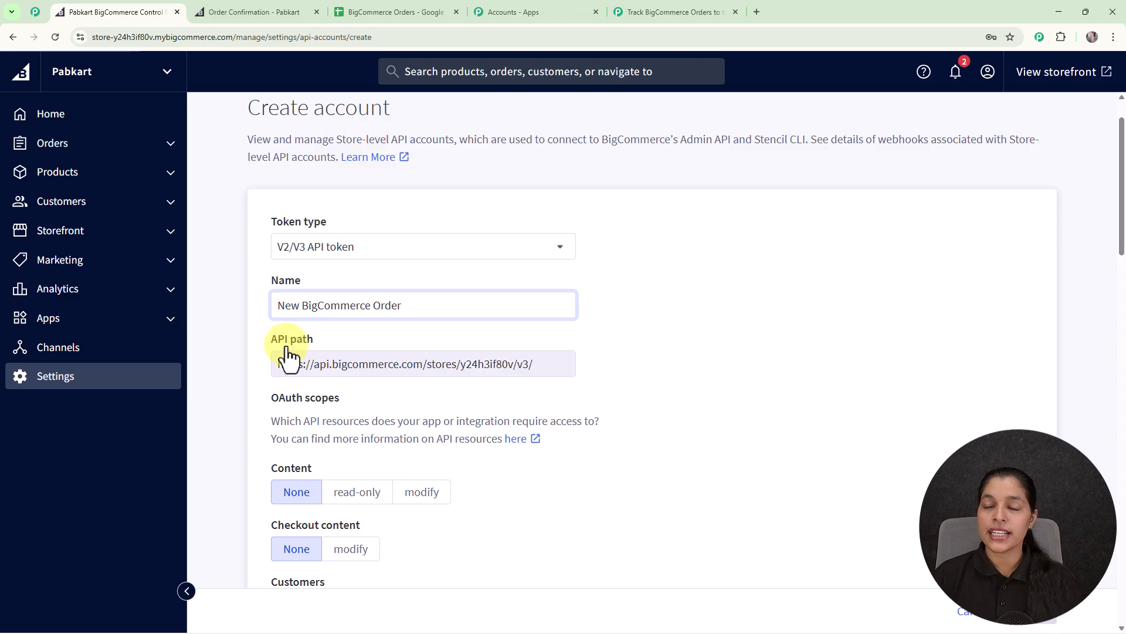
click(651, 12)
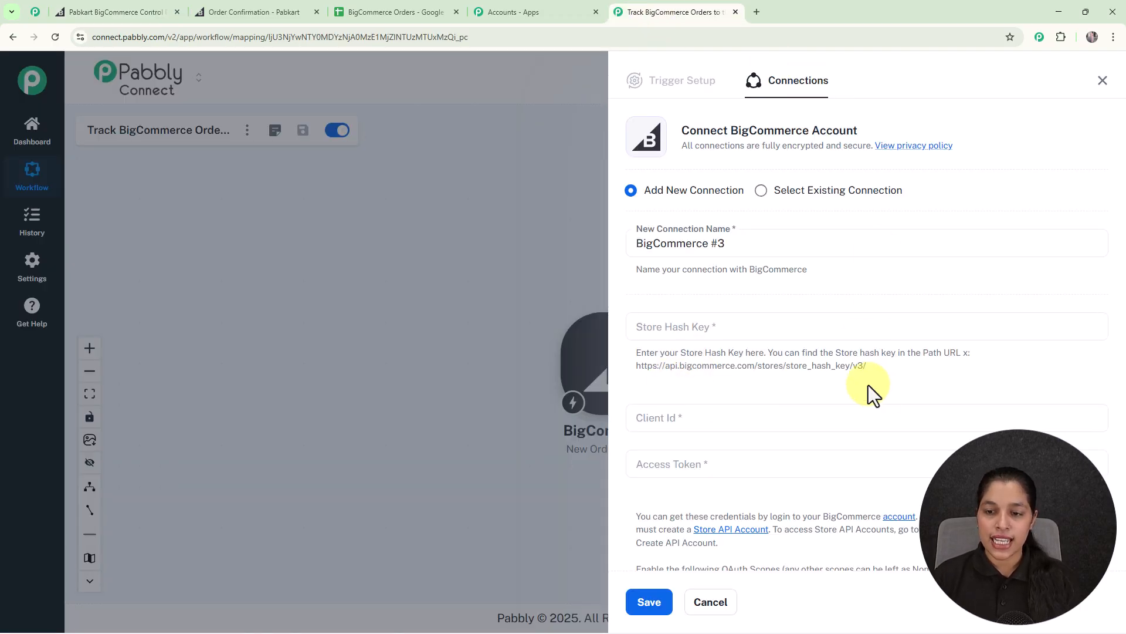
drag(769, 352, 979, 372)
double_click(818, 374)
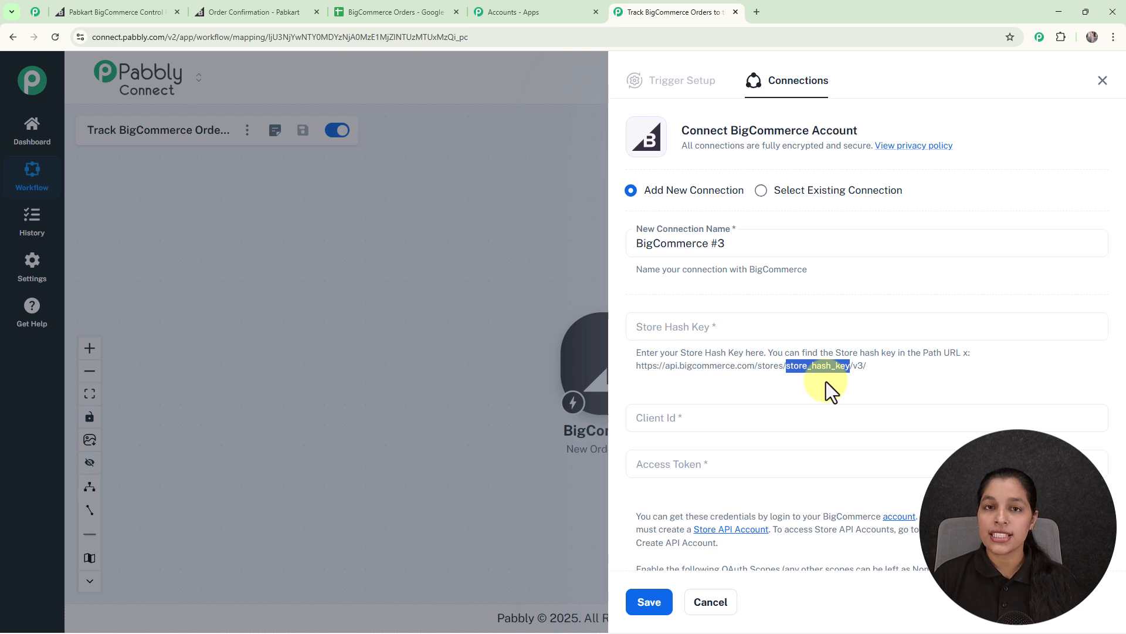
Copy the store hash from the BigCommerce API path and paste it as the Store Hash Key in the Pabbly connection form.
click(141, 11)
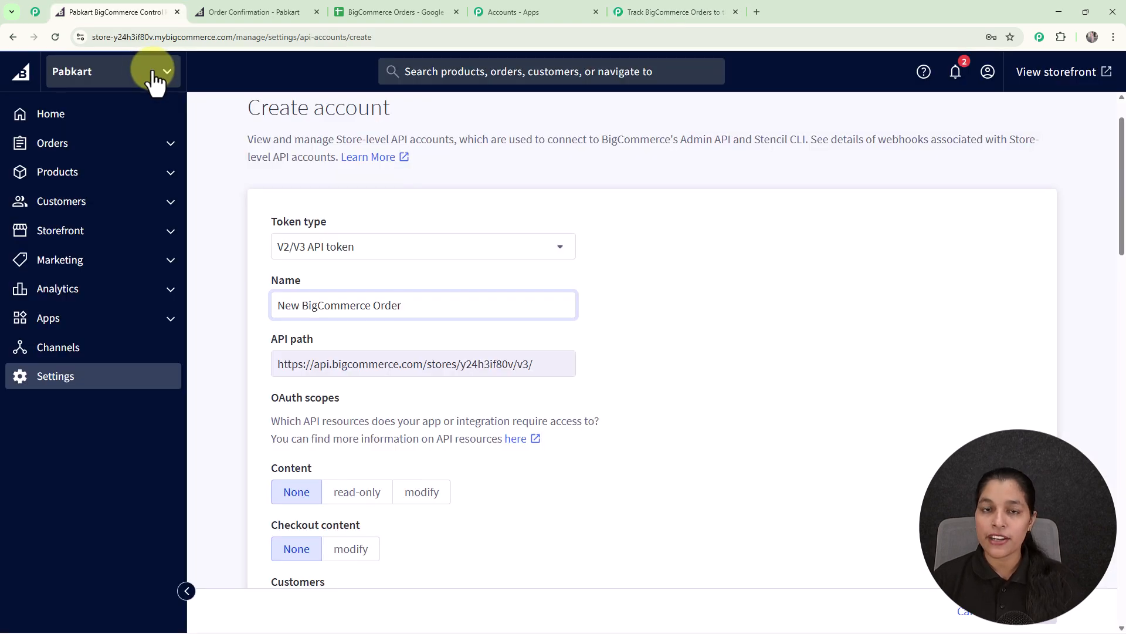
double_click(465, 365)
key(ctrl+c)
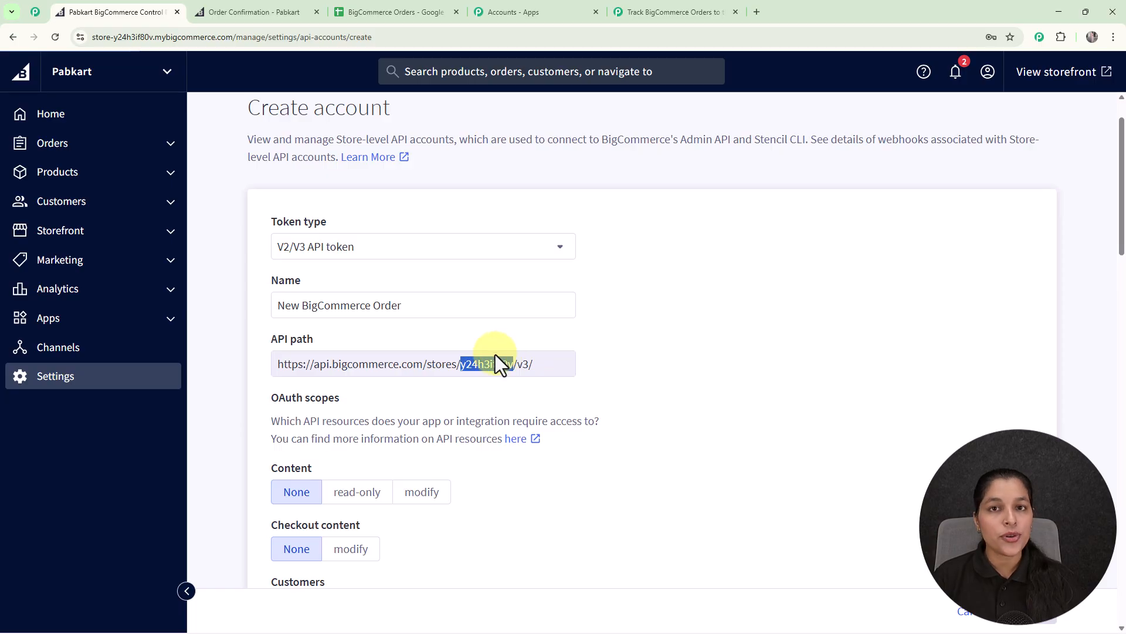
click(669, 9)
click(753, 322)
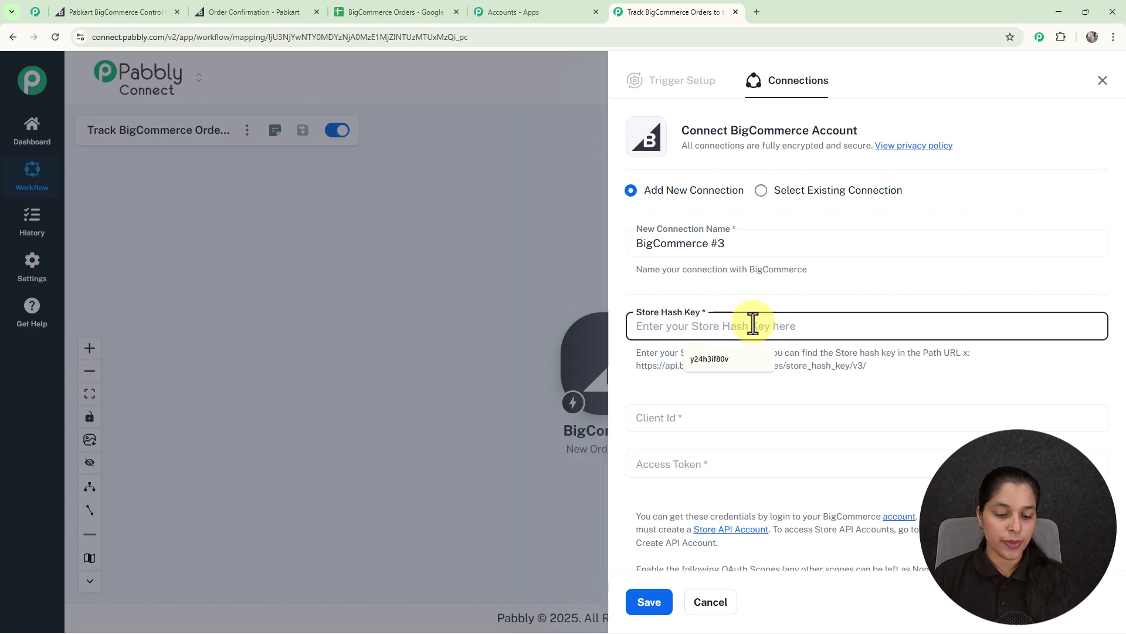
key(ctrl+v)
click(800, 297)
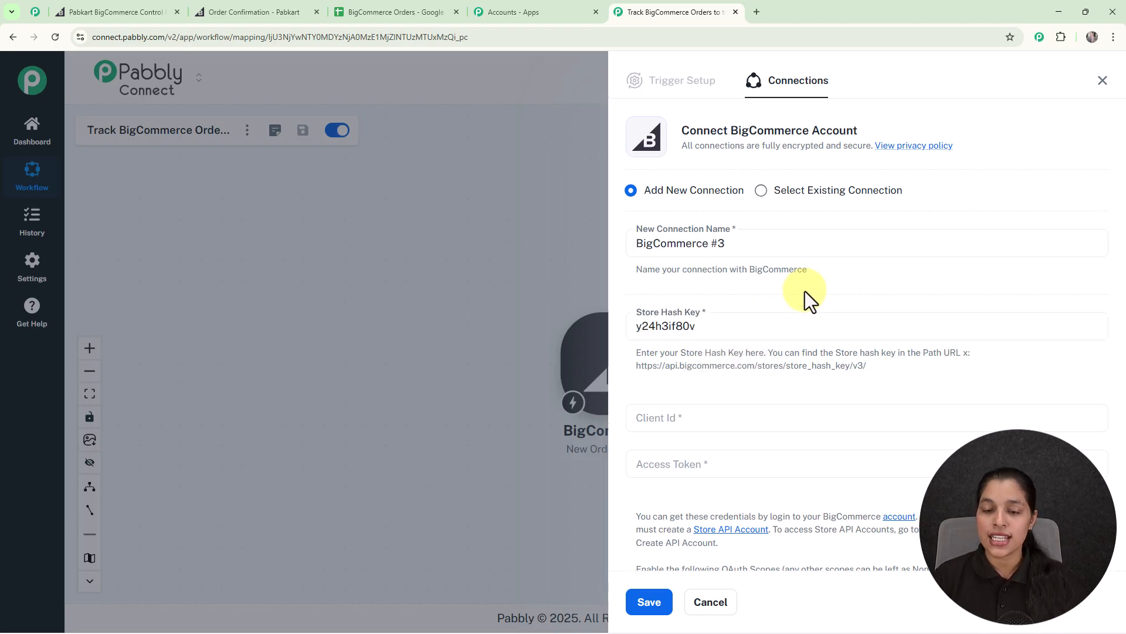
Check the Client Id and Access Token fields required by the BigCommerce connection form.
scroll(774, 322, down, 1)
click(682, 329)
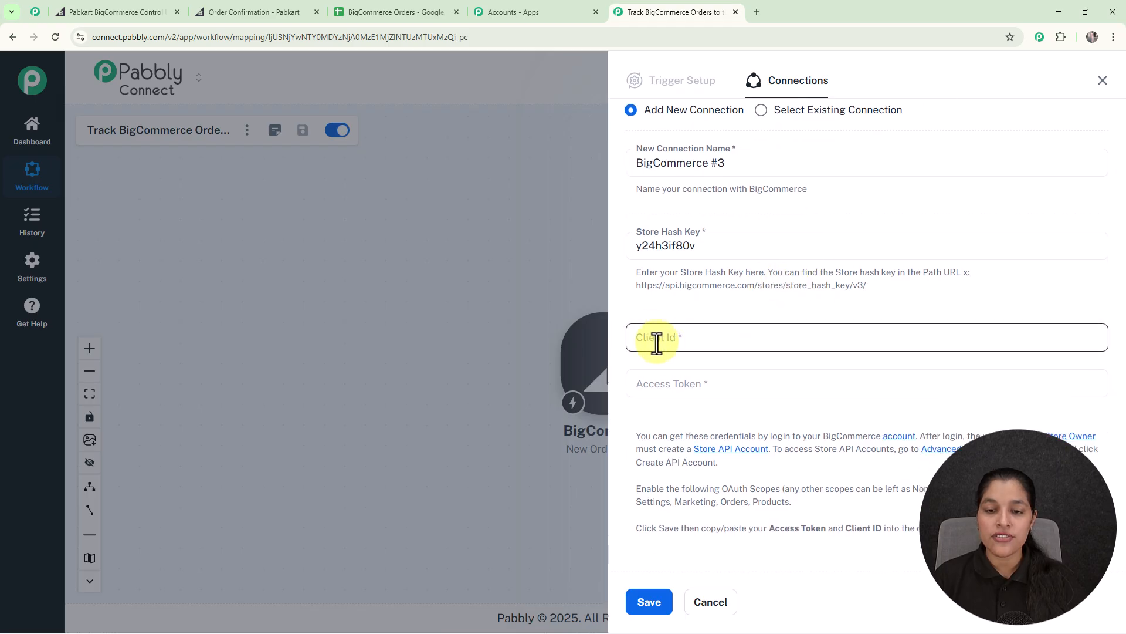
click(703, 382)
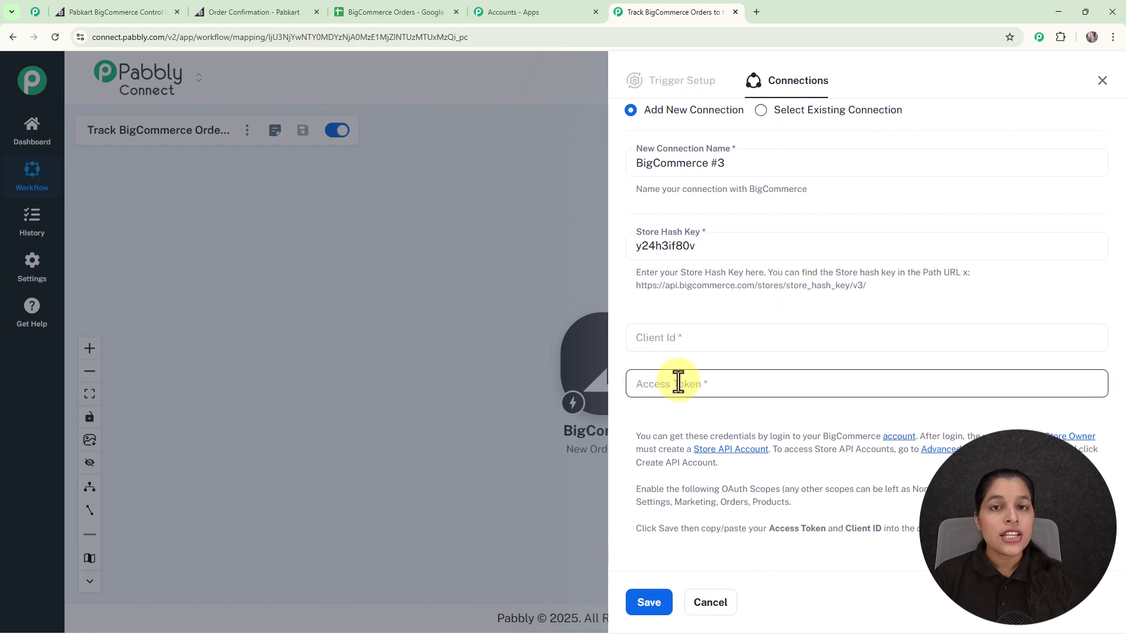
In the BigCommerce API account form, set the Content, Checkout content and Customers OAuth scopes to modify.
click(107, 12)
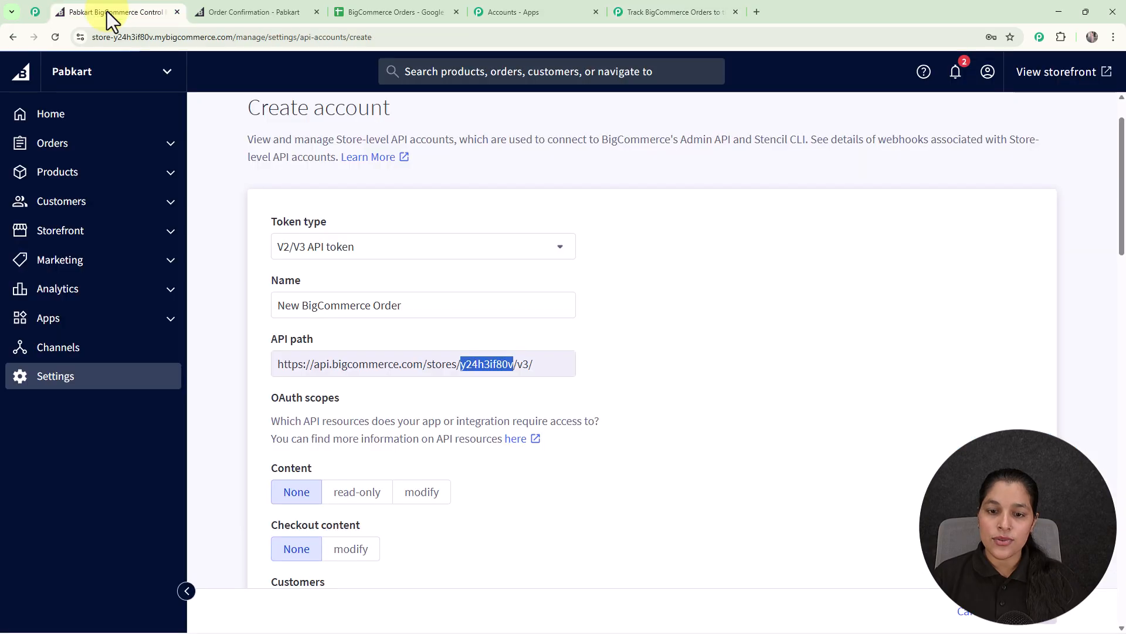
scroll(395, 264, down, 4)
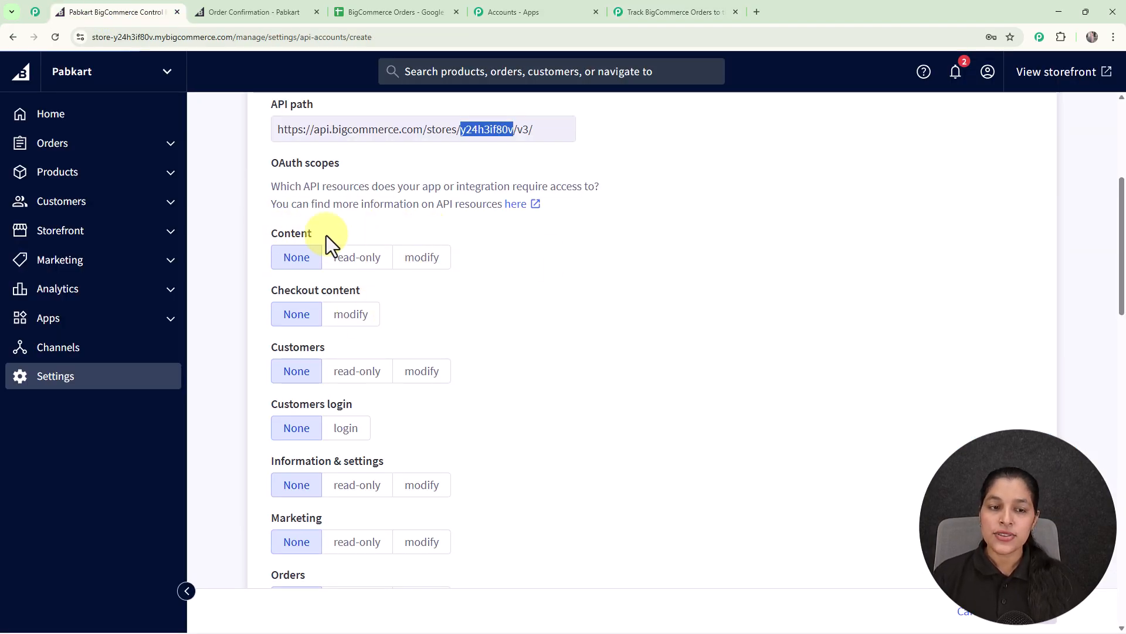
click(432, 262)
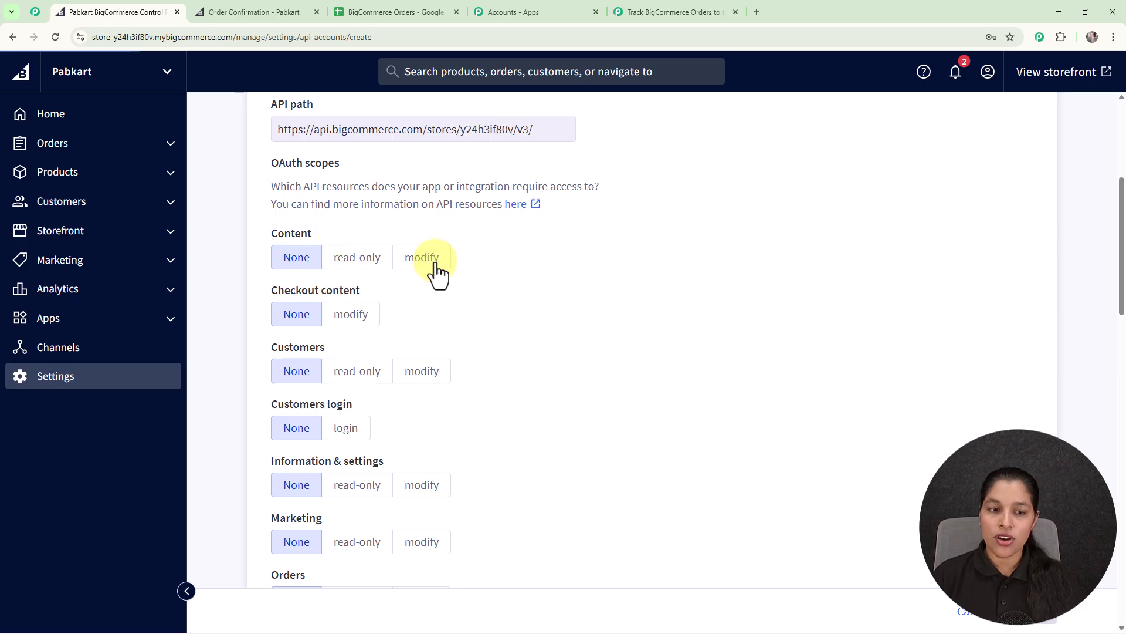
click(354, 315)
click(420, 374)
Set the Customers login scope to login, and Information & settings, Marketing, Orders and Order transactions to modify.
scroll(376, 305, down, 3)
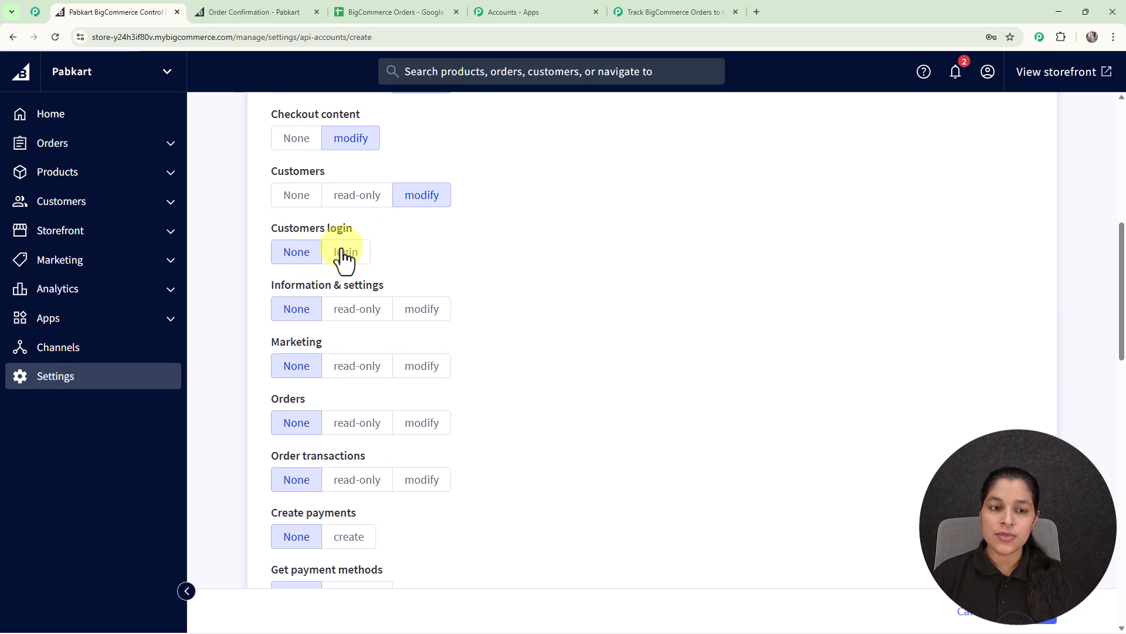
click(347, 252)
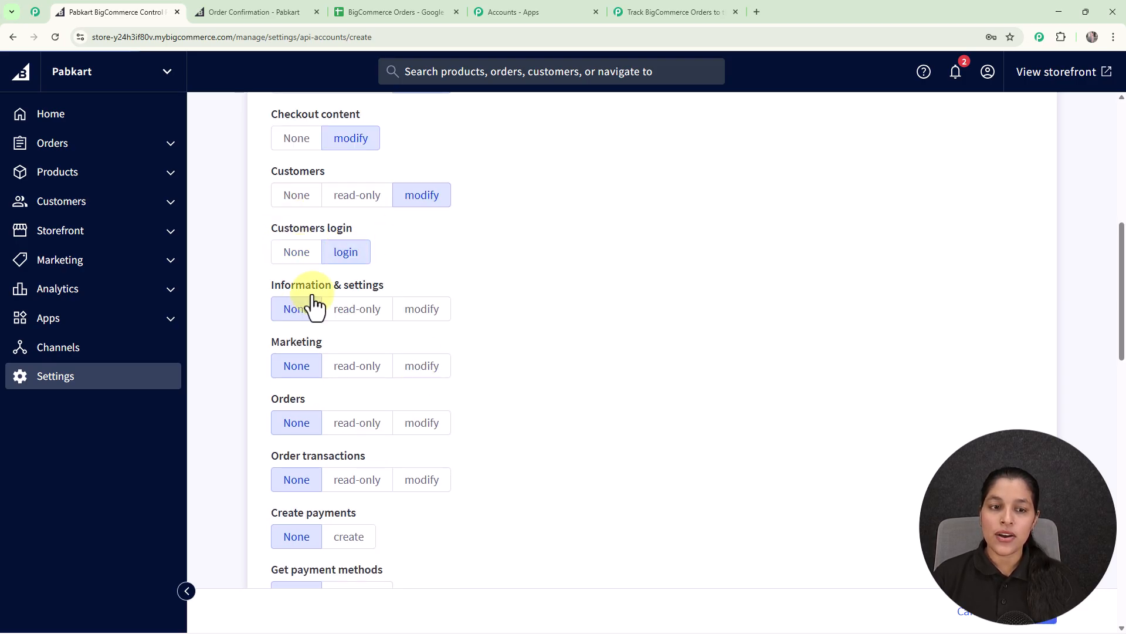
click(427, 312)
click(420, 367)
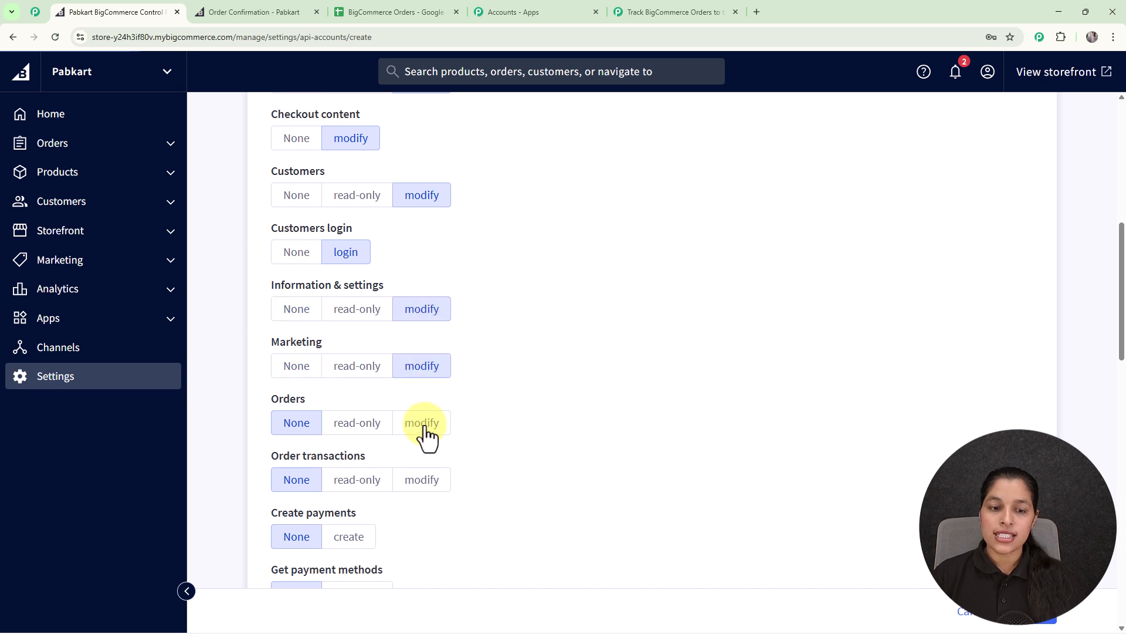
click(422, 423)
click(425, 479)
Set Create payments to create, Get payment methods to read-only, and Stored Payment Instruments and Products to modify.
scroll(410, 434, down, 3)
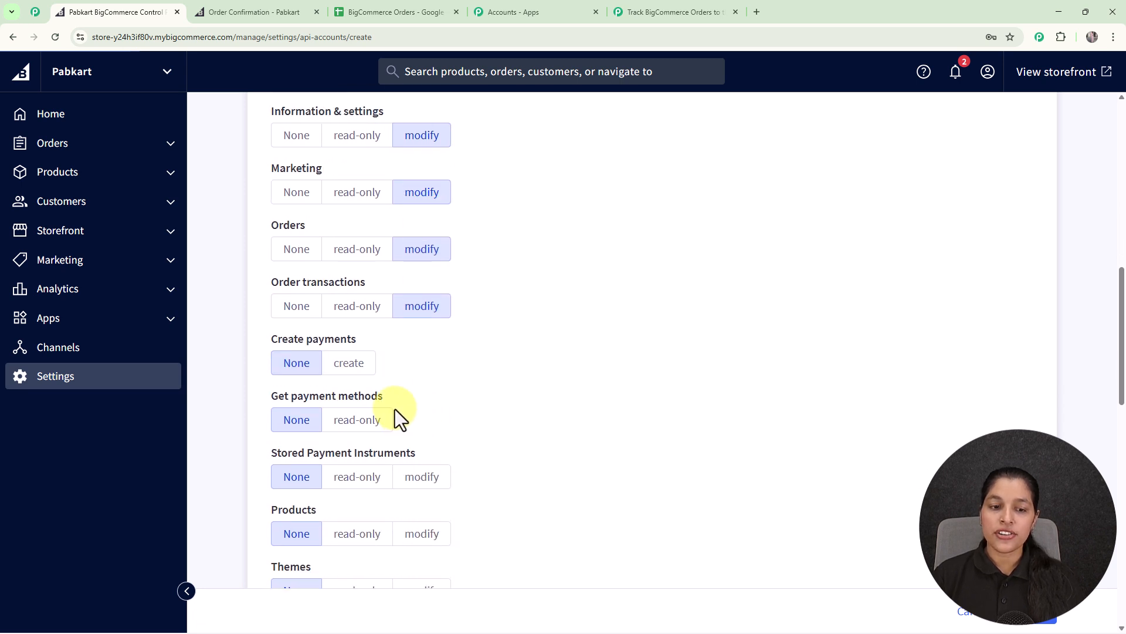
click(356, 361)
click(351, 419)
scroll(358, 427, down, 4)
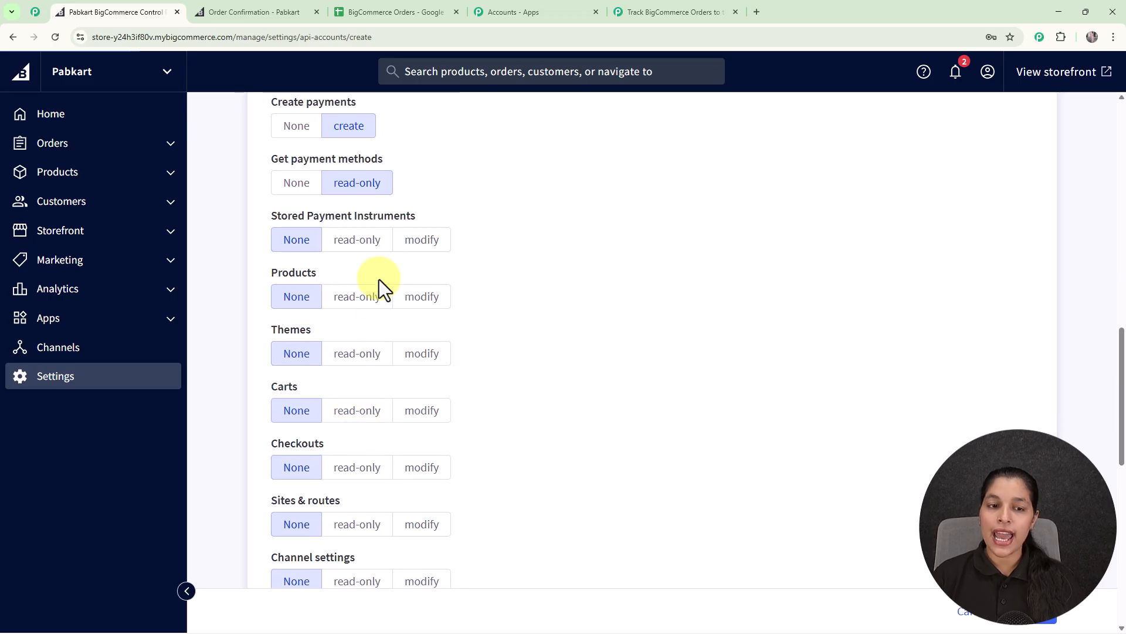
click(416, 246)
click(416, 302)
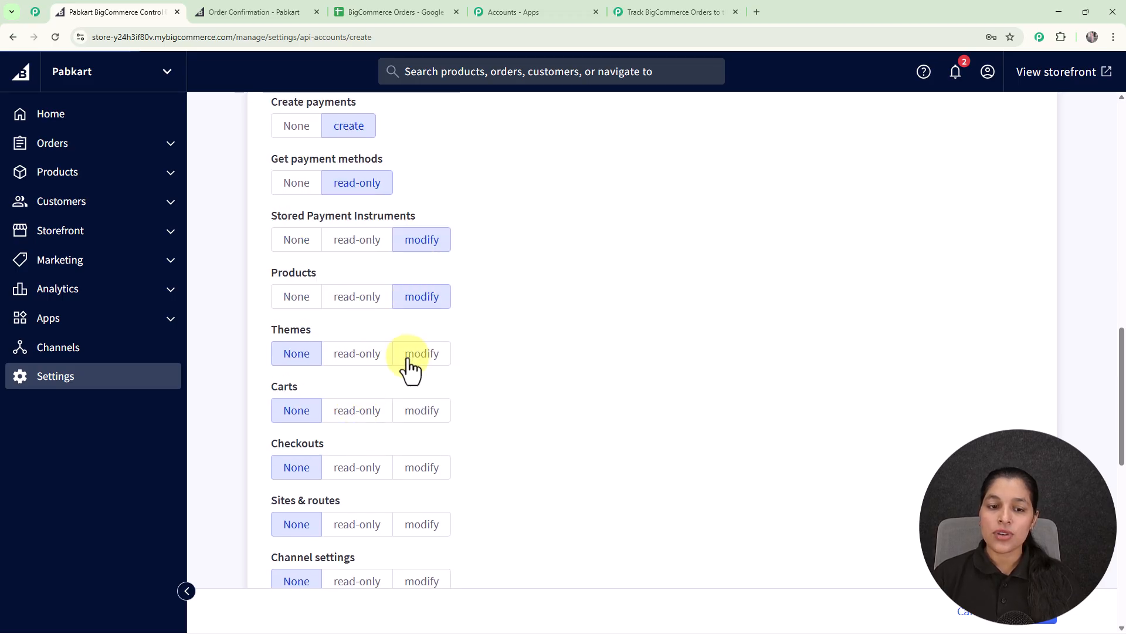
Set the Themes, Carts, Checkouts, Sites & routes, Channel settings and Channel listings scopes to modify.
click(415, 359)
click(417, 414)
scroll(460, 410, down, 3)
click(418, 292)
click(417, 349)
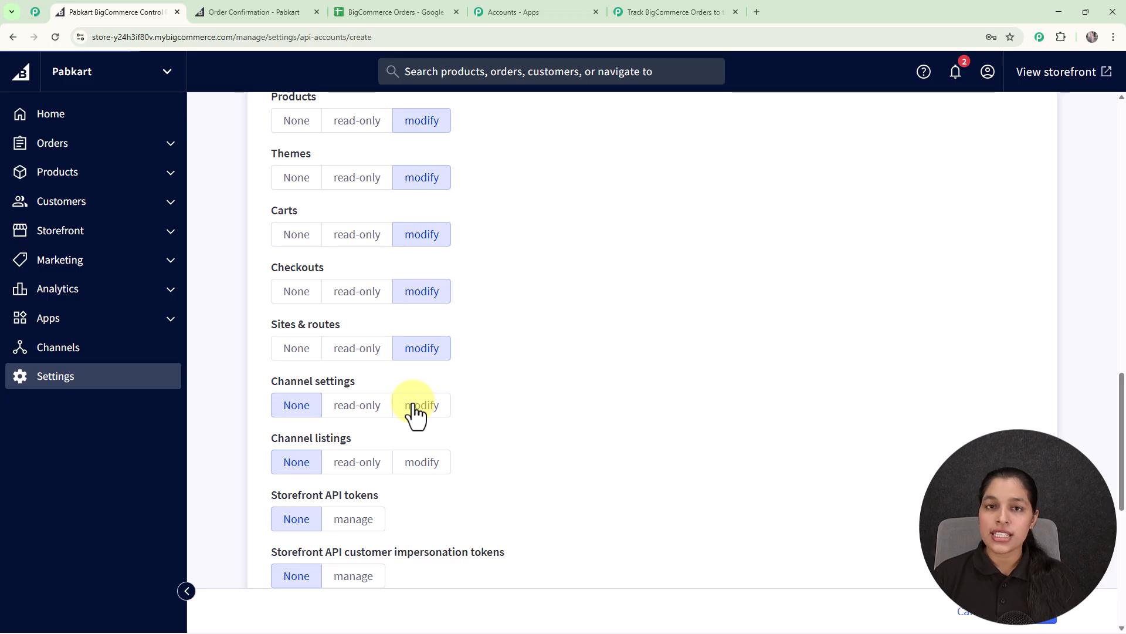
click(415, 406)
click(420, 462)
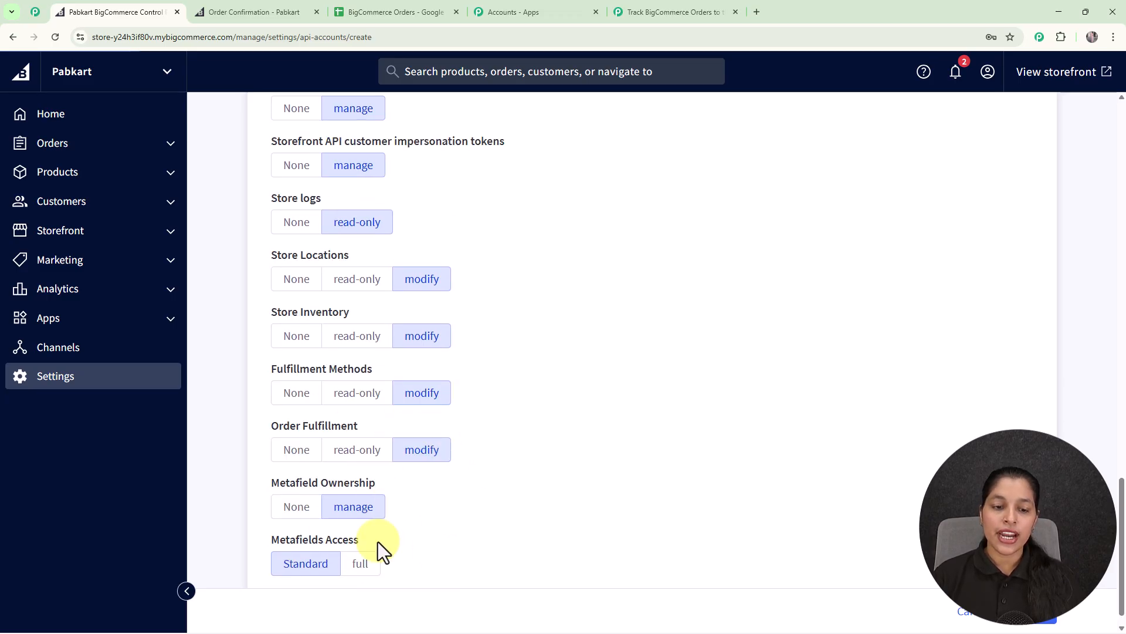
Set Metafields Access to full, review the chosen scopes, and save the API account to generate its credentials.
click(369, 570)
scroll(516, 435, down, 1)
scroll(530, 430, up, 5)
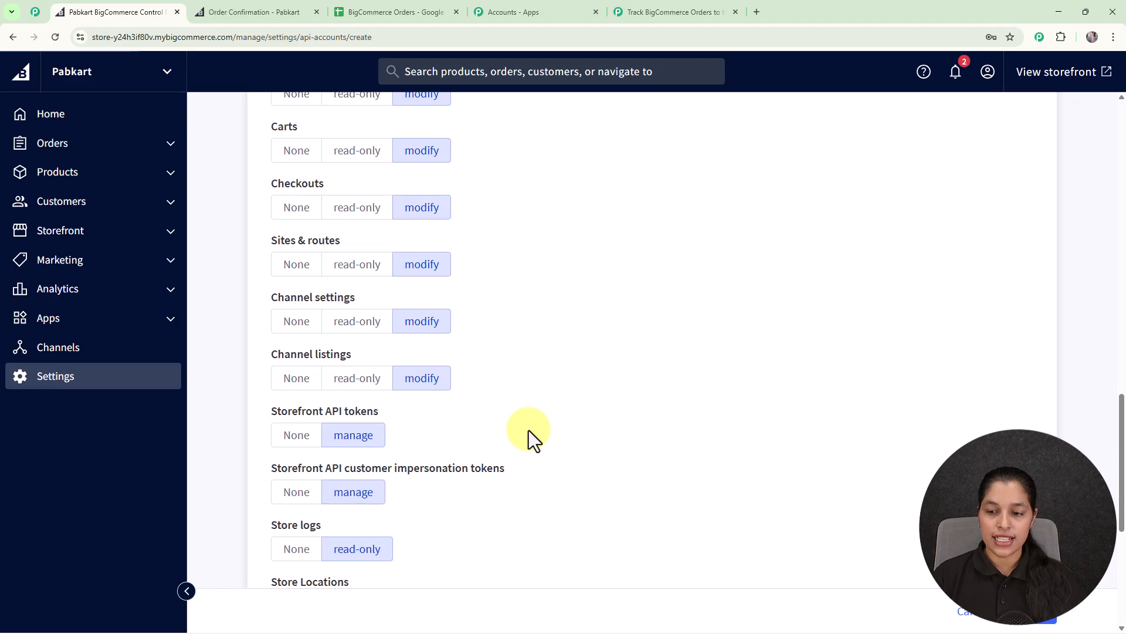
scroll(529, 431, down, 5)
scroll(604, 431, up, 11)
click(1026, 611)
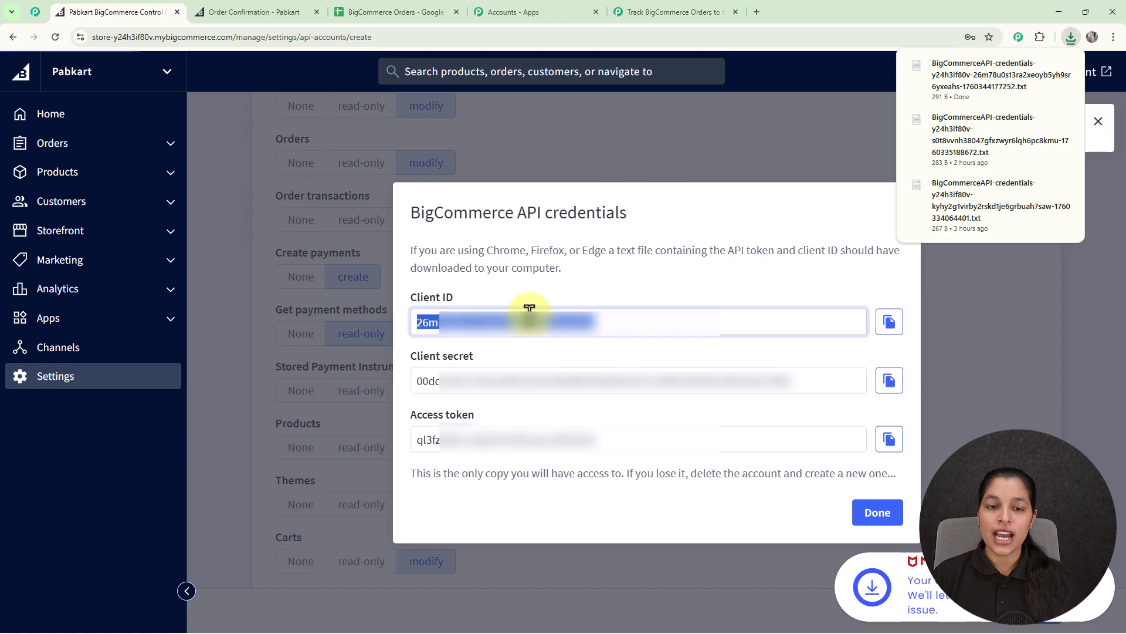
Copy the Client ID from the BigCommerce API credentials and paste it as the Client Id in the Pabbly connection form.
click(880, 329)
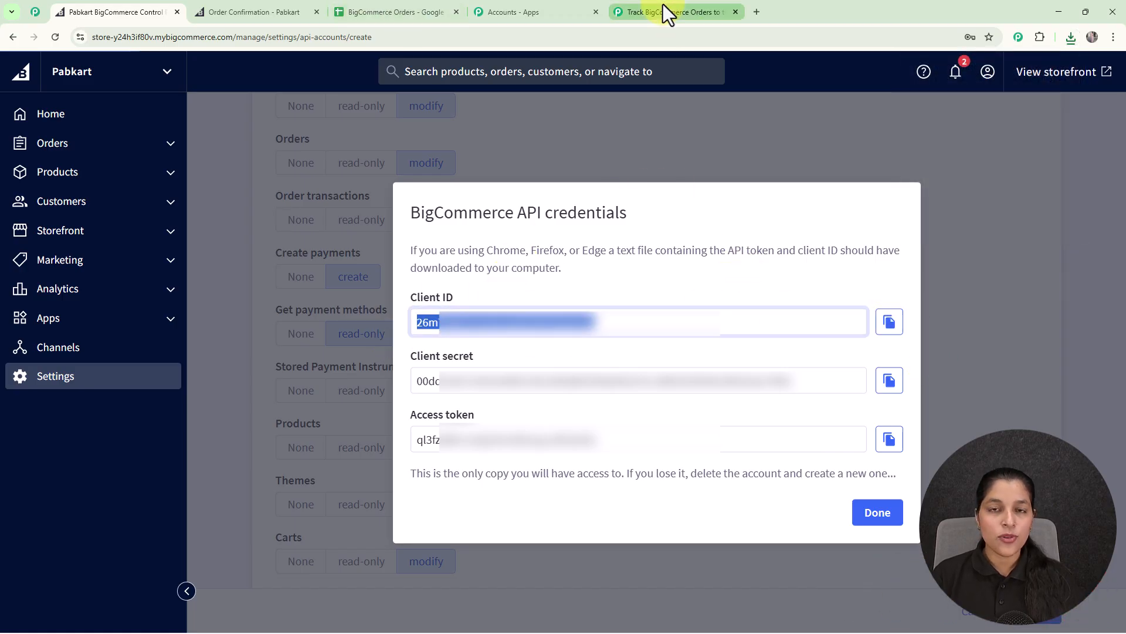
click(662, 8)
click(687, 346)
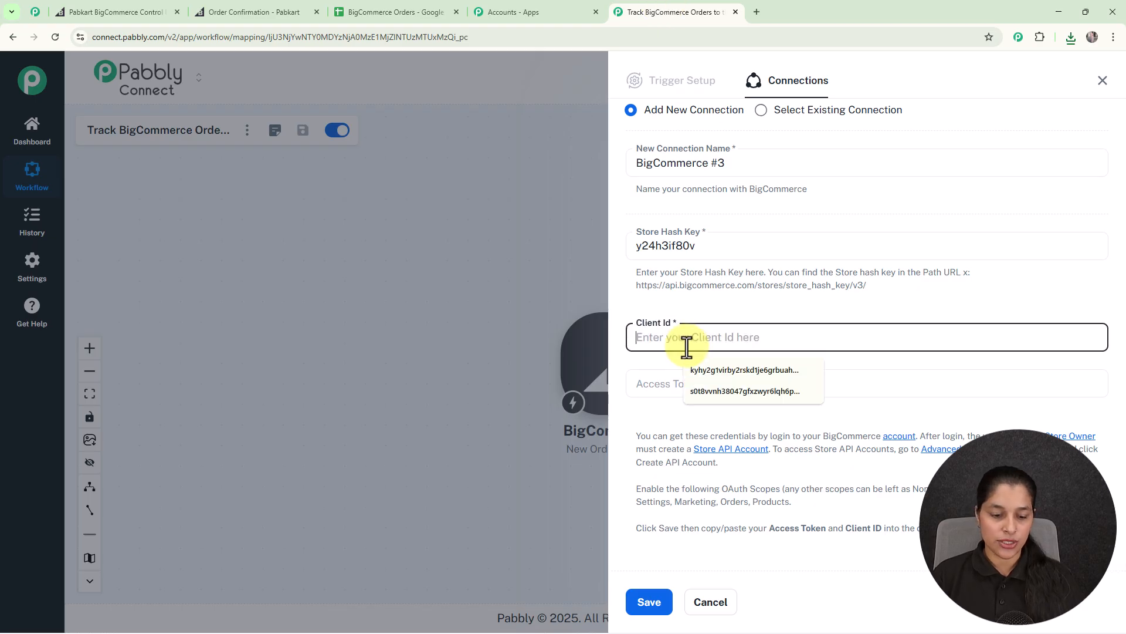
key(ctrl+v)
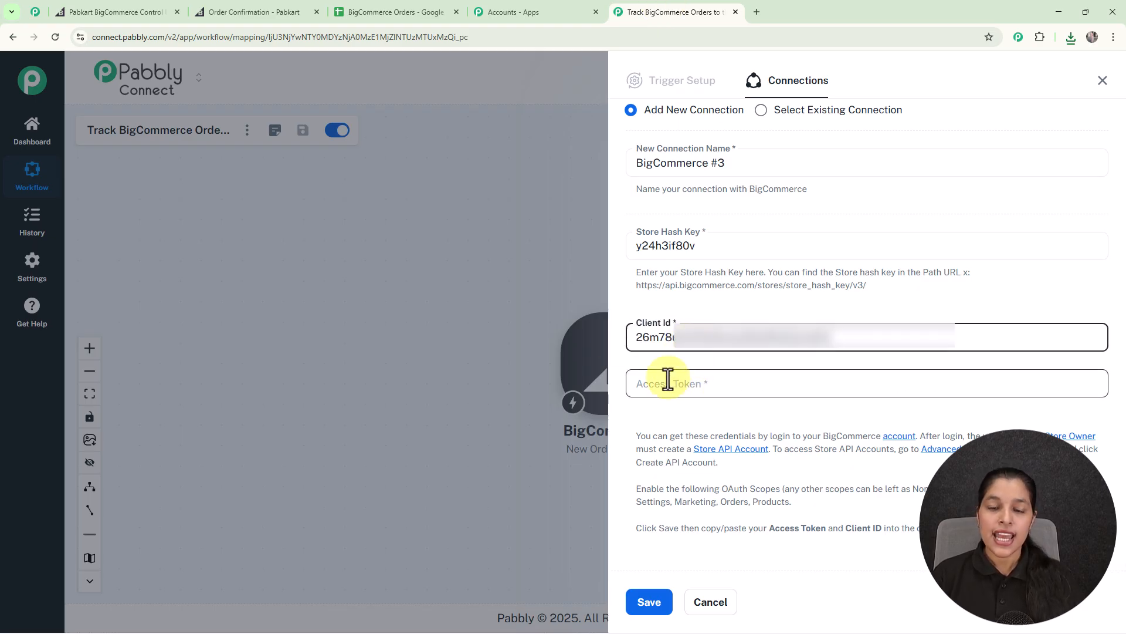
Copy the access token from the BigCommerce API credentials and paste it as the Access Token in the Pabbly connection form.
click(107, 16)
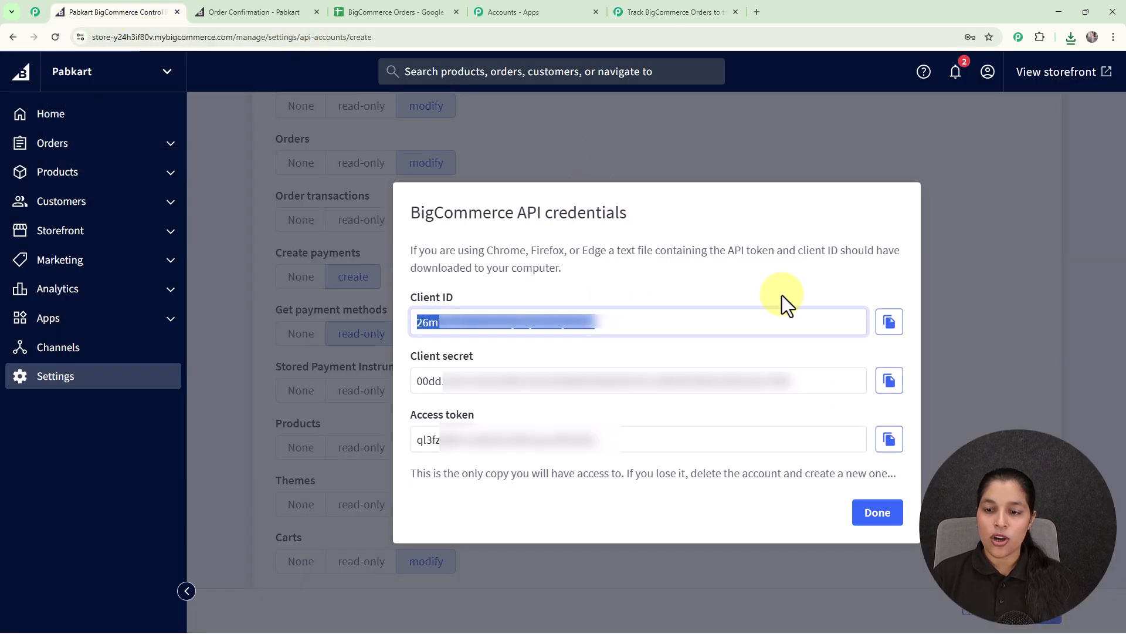
click(892, 452)
click(661, 12)
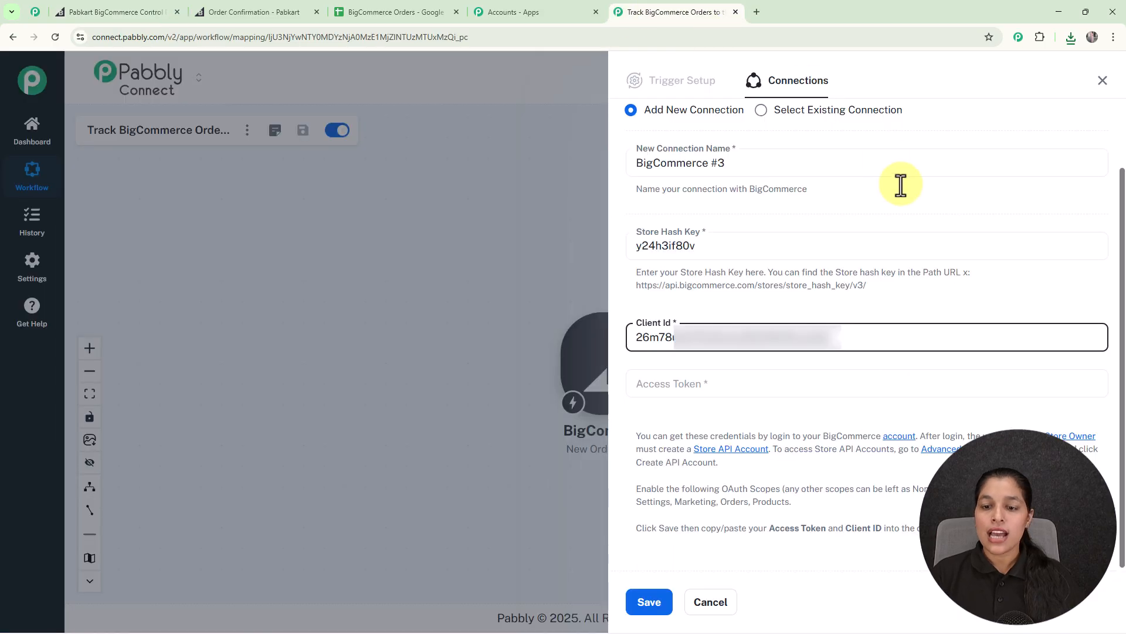
click(781, 381)
key(ctrl+v)
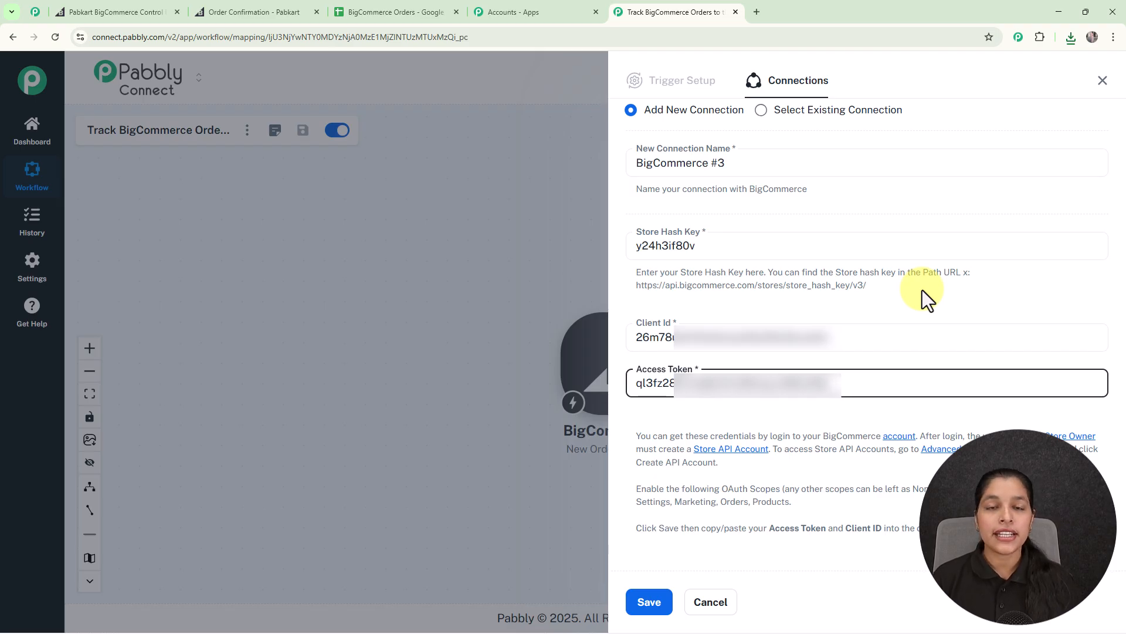
Save the BigCommerce connection, then save the New Order Created trigger and send a test request.
click(644, 604)
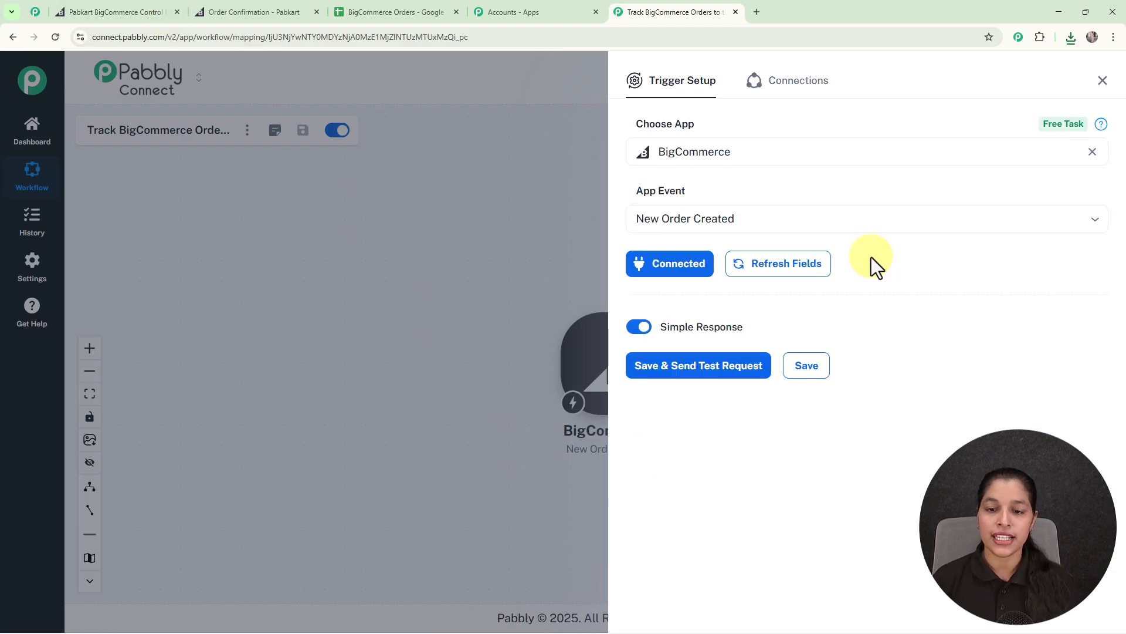
click(716, 371)
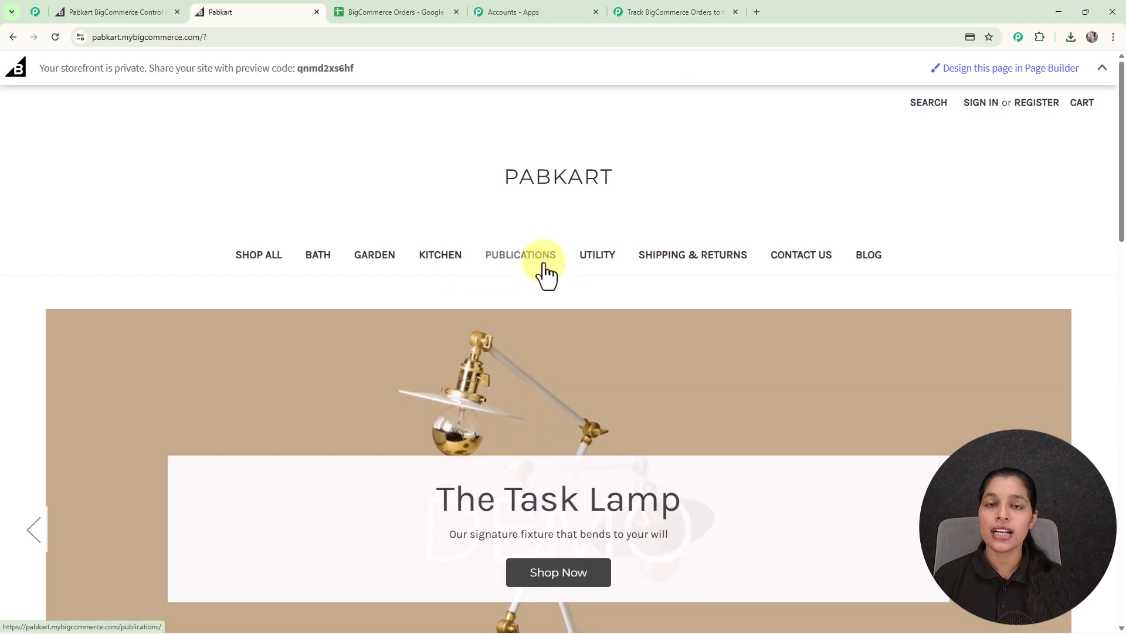
In the Pabkart storefront, add TK Mobile from the popular products to the cart and proceed to checkout.
scroll(544, 272, down, 5)
scroll(543, 273, down, 8)
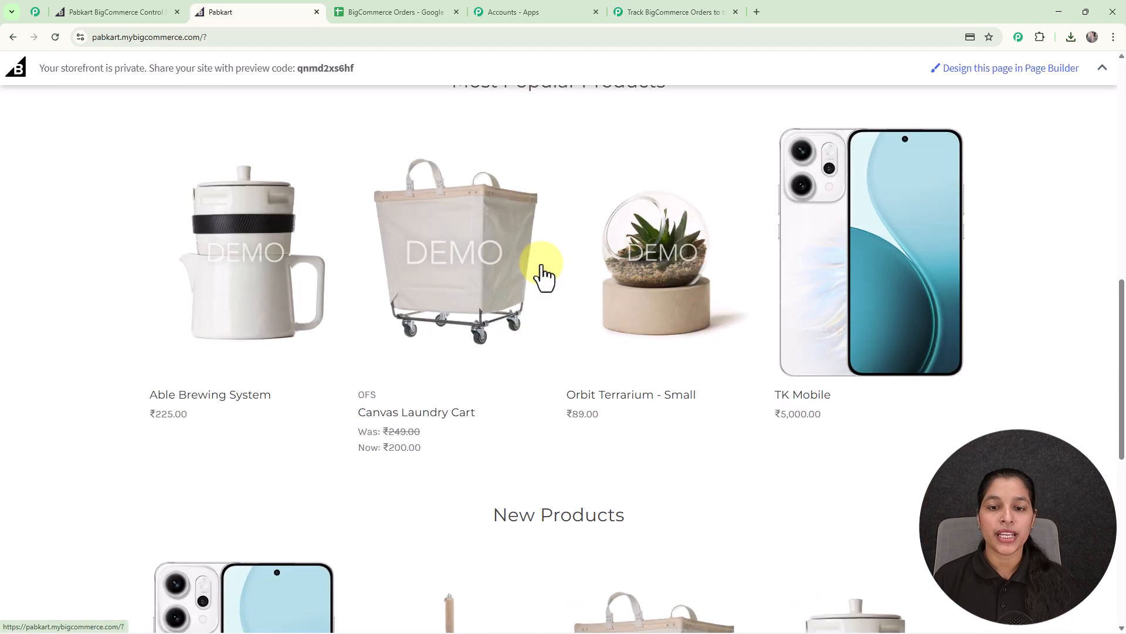
scroll(725, 320, up, 1)
scroll(725, 319, up, 2)
mouse_move(830, 334)
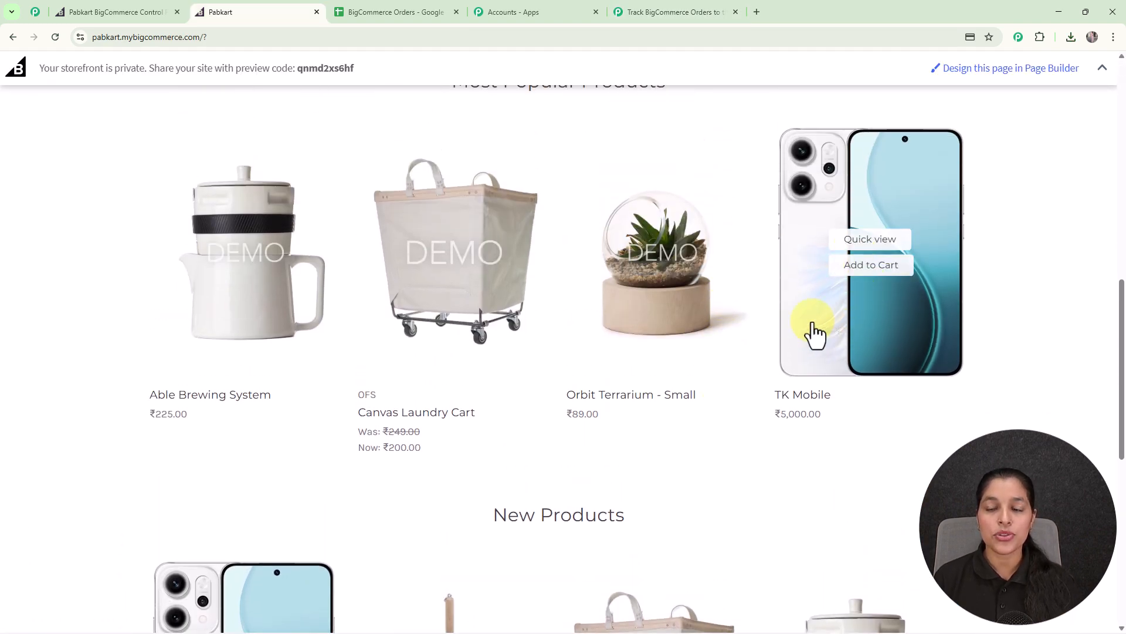
click(872, 266)
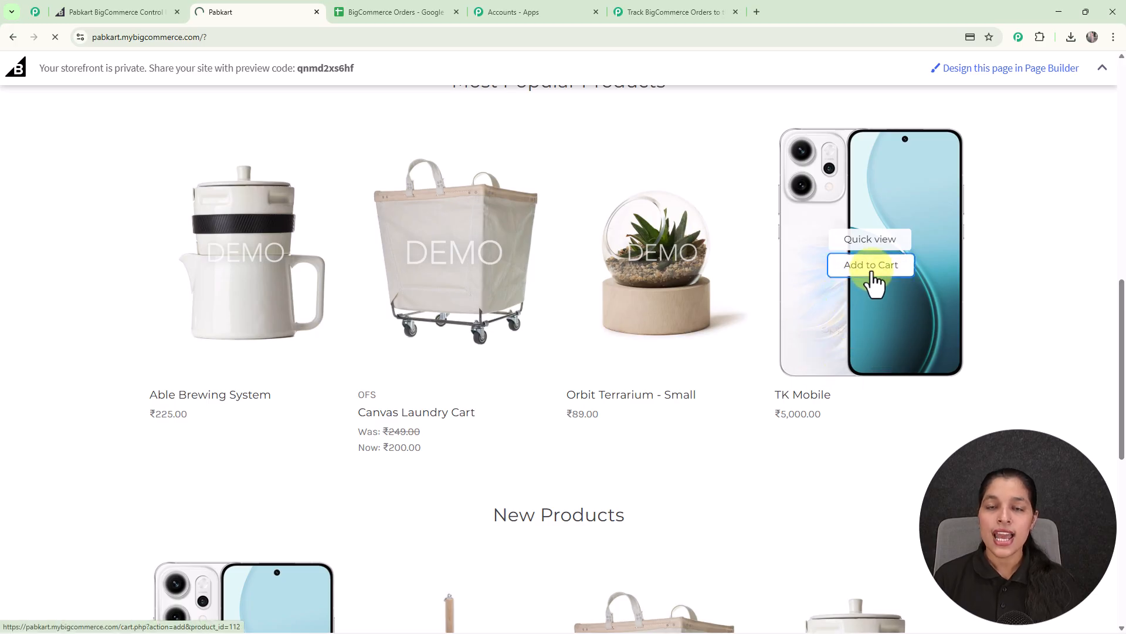
scroll(808, 352, down, 3)
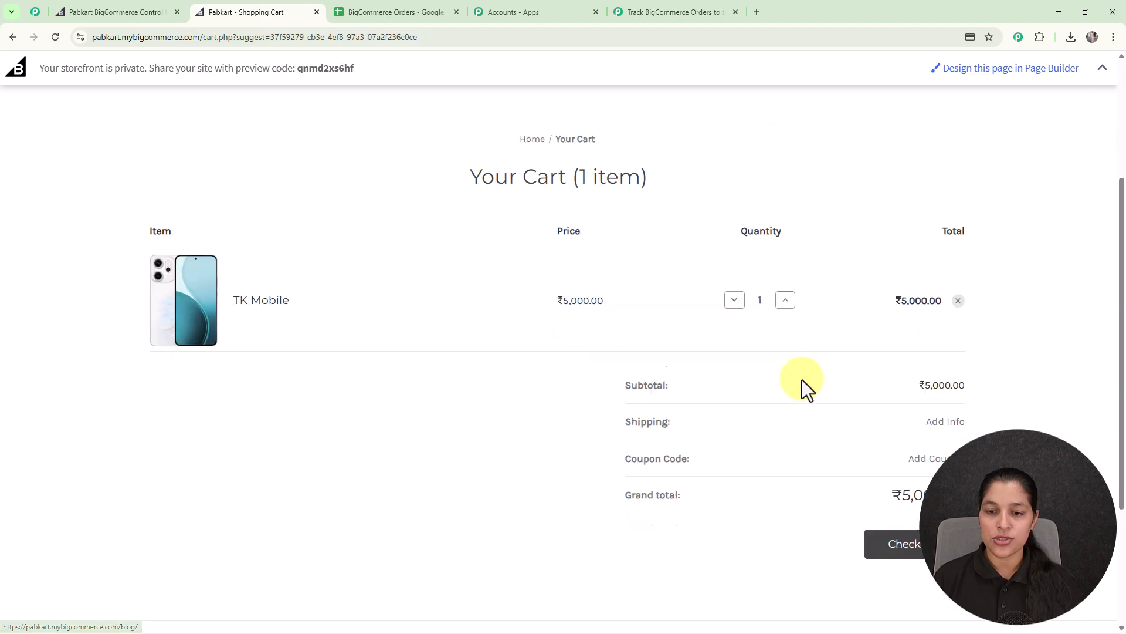
click(900, 520)
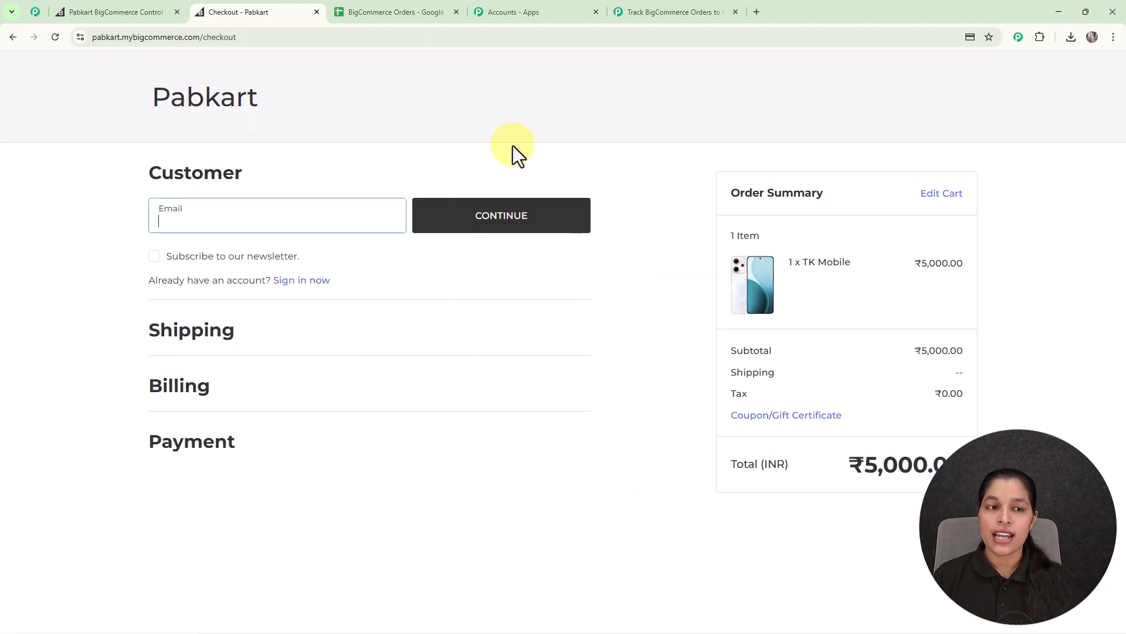
Fill in the customer's email at checkout and continue to the shipping section.
click(215, 217)
click(272, 255)
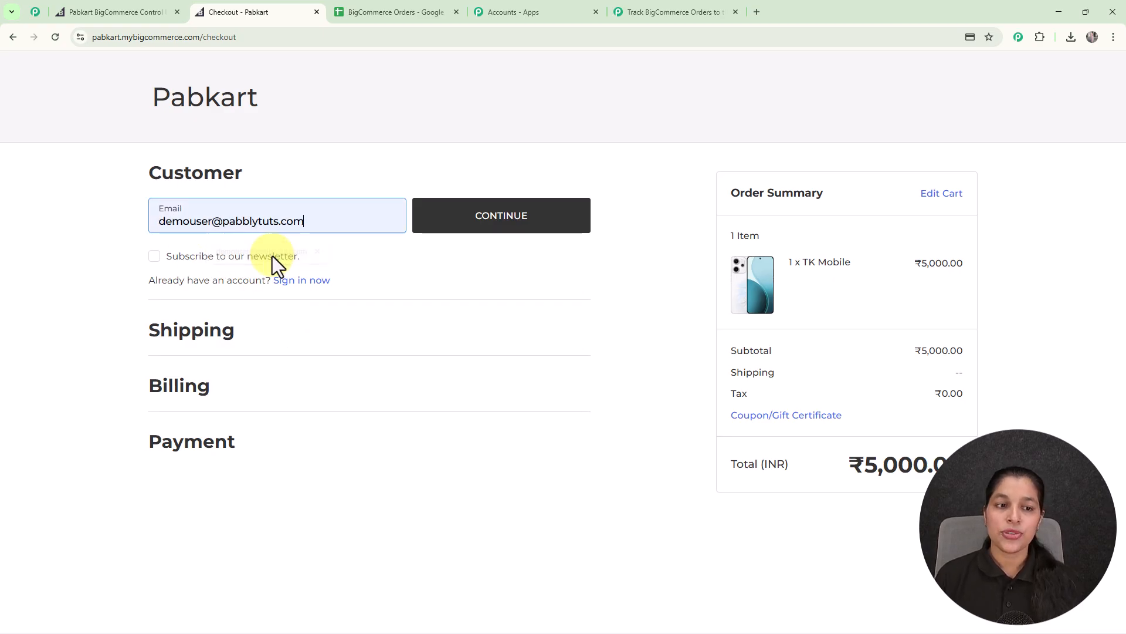
click(476, 235)
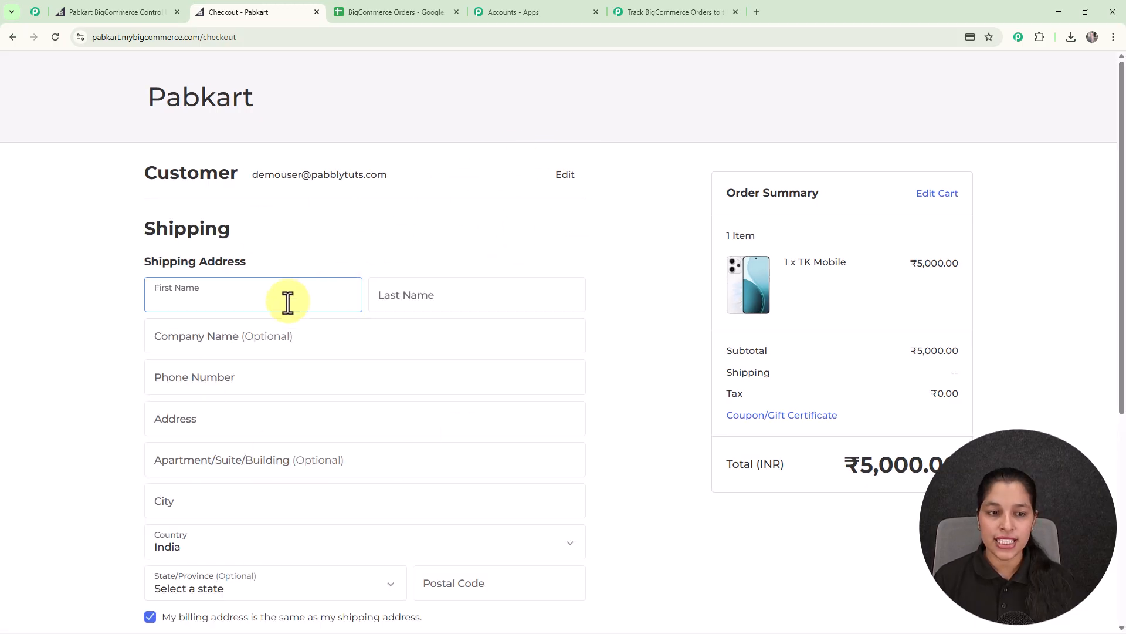
Fill in the customer's name, phone number and shipping address, keeping Free Shipping and the same billing address.
click(657, 335)
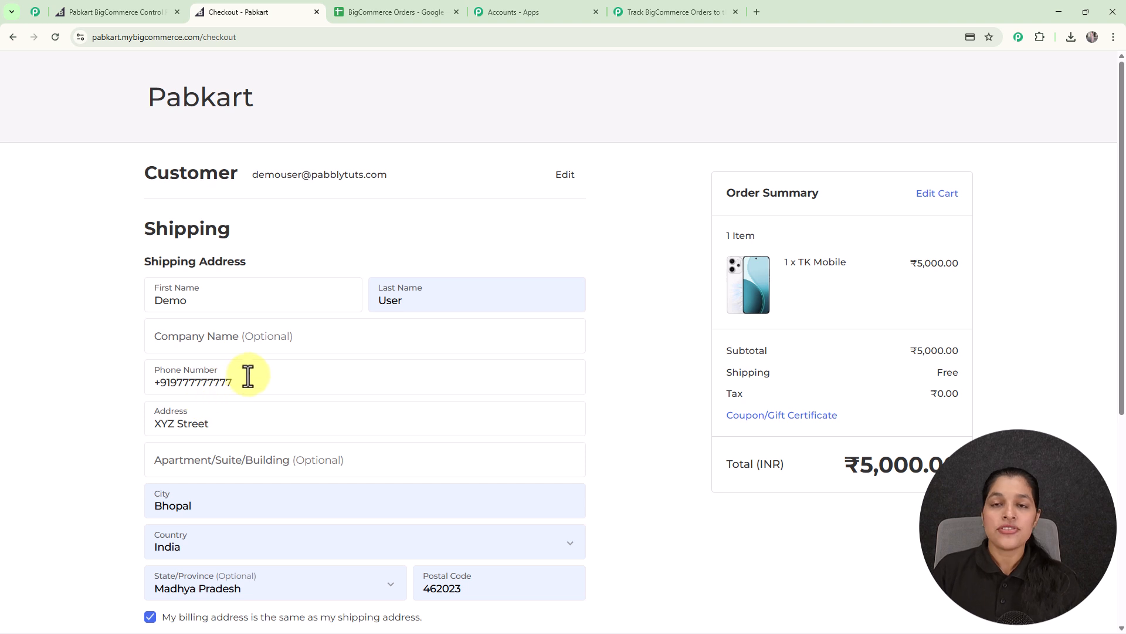
scroll(247, 377, down, 3)
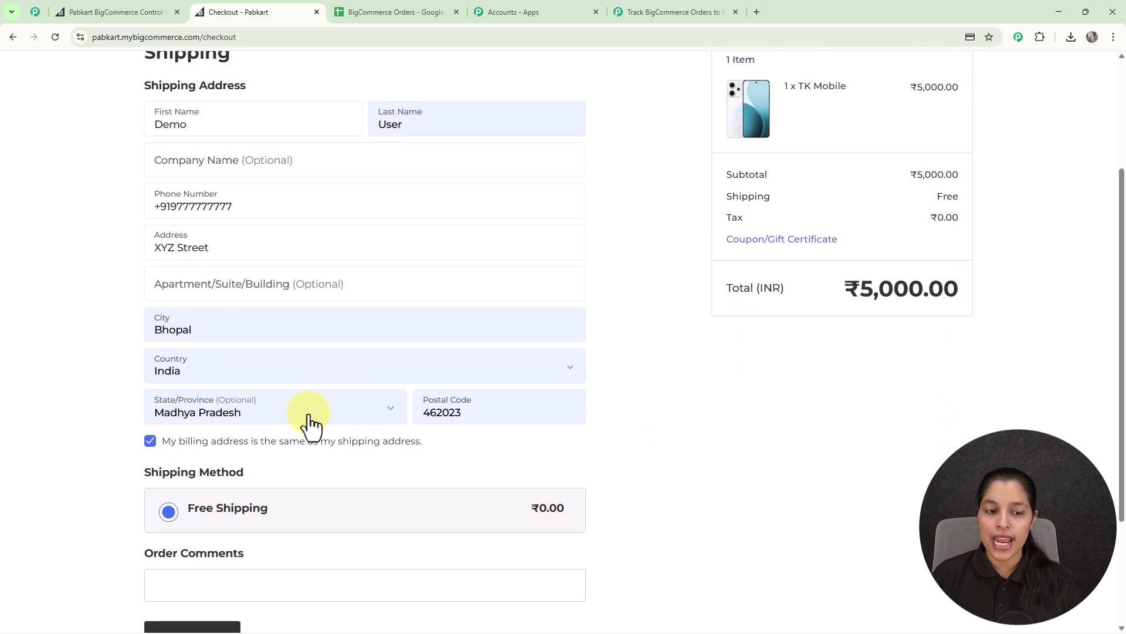
scroll(352, 420, down, 3)
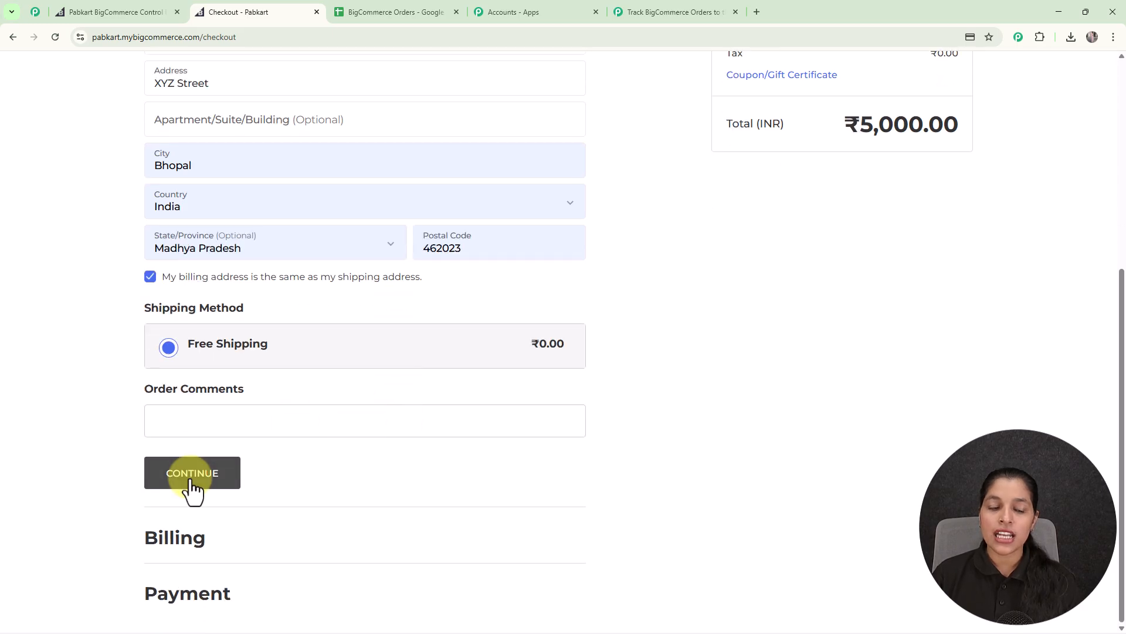
Continue to payment, fill in the card details for the Test payment provider, and place the order.
click(191, 478)
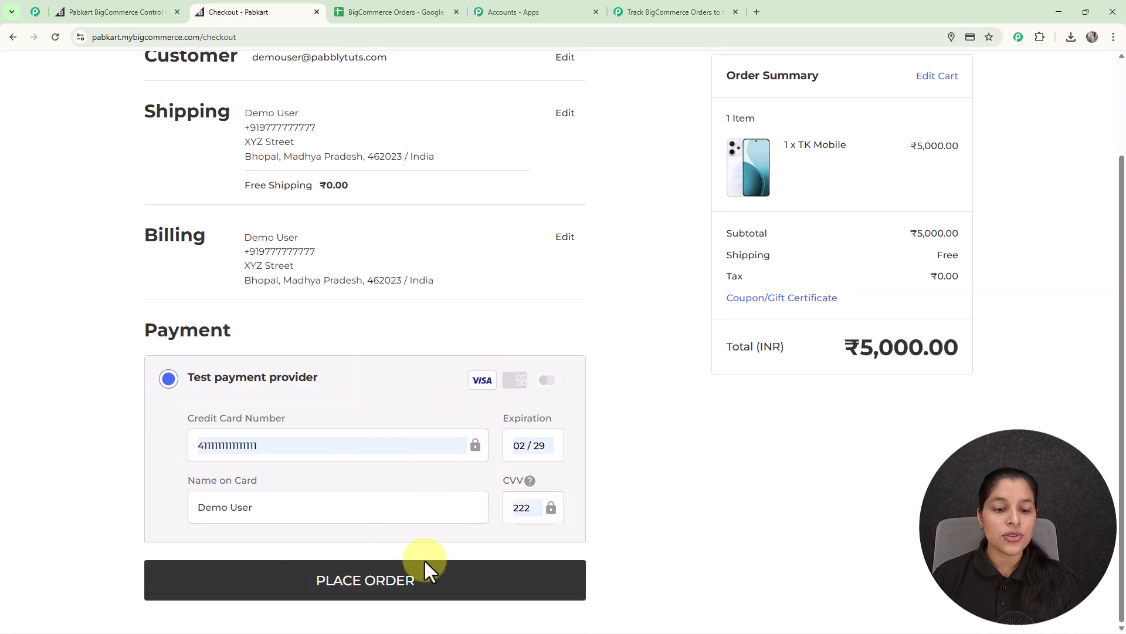
click(426, 586)
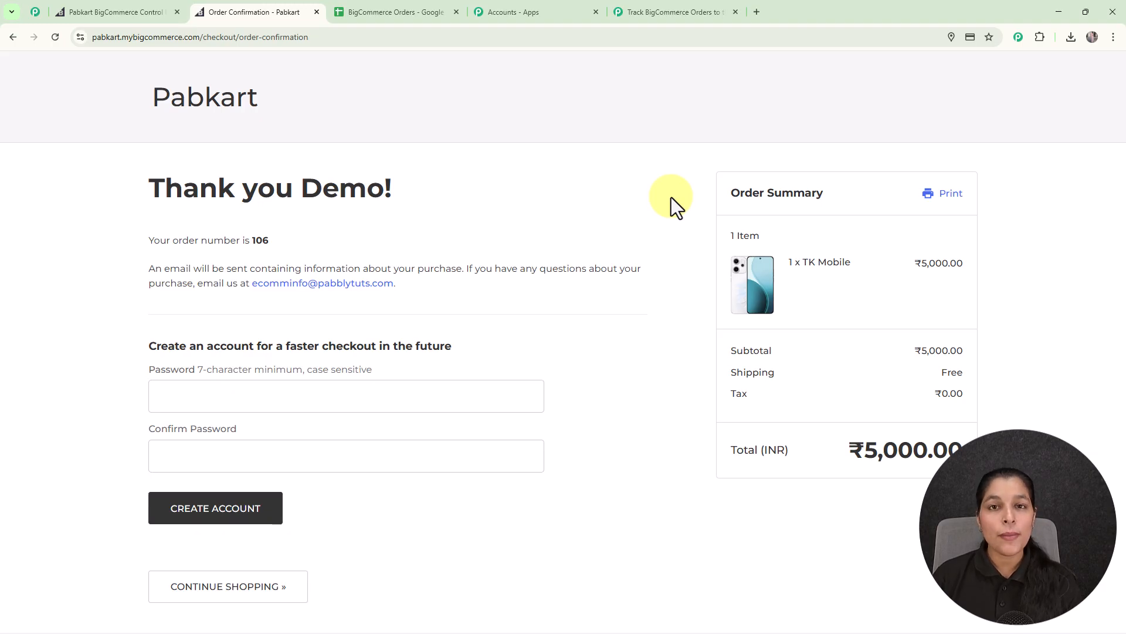
Return to the Pabbly Connect workflow and examine the order data in the trigger's received response.
click(661, 15)
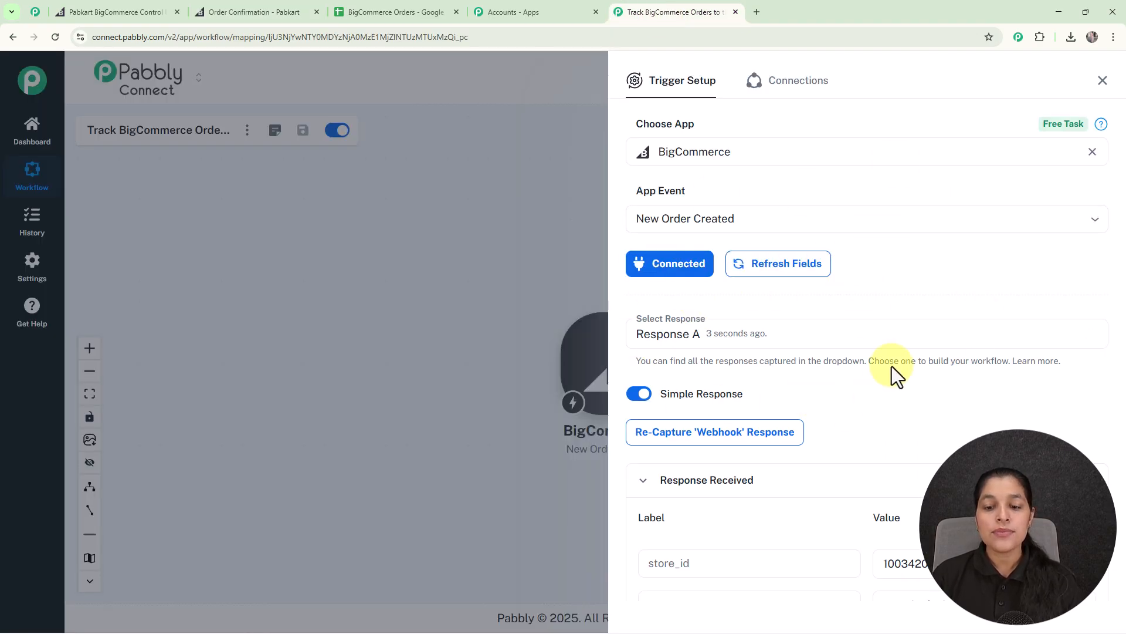
scroll(872, 344, down, 5)
click(872, 307)
scroll(885, 386, up, 1)
scroll(884, 388, down, 1)
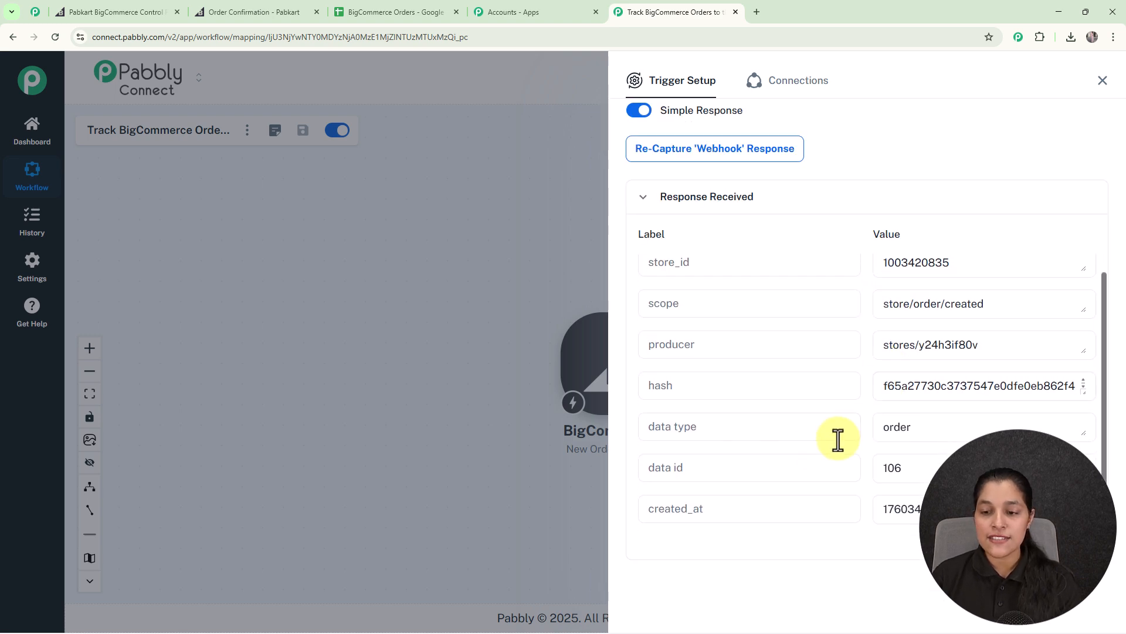
Check the column headings in the BigCommerce Orders Google Sheet, return to the Pabbly Connect workflow and close the trigger setup.
click(406, 18)
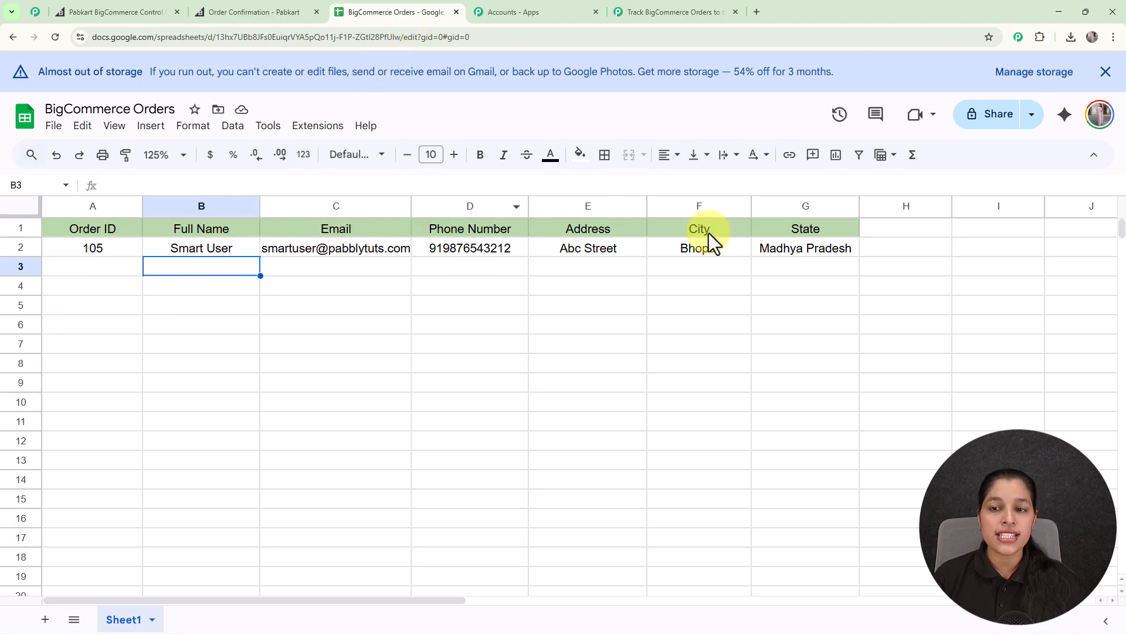
click(674, 14)
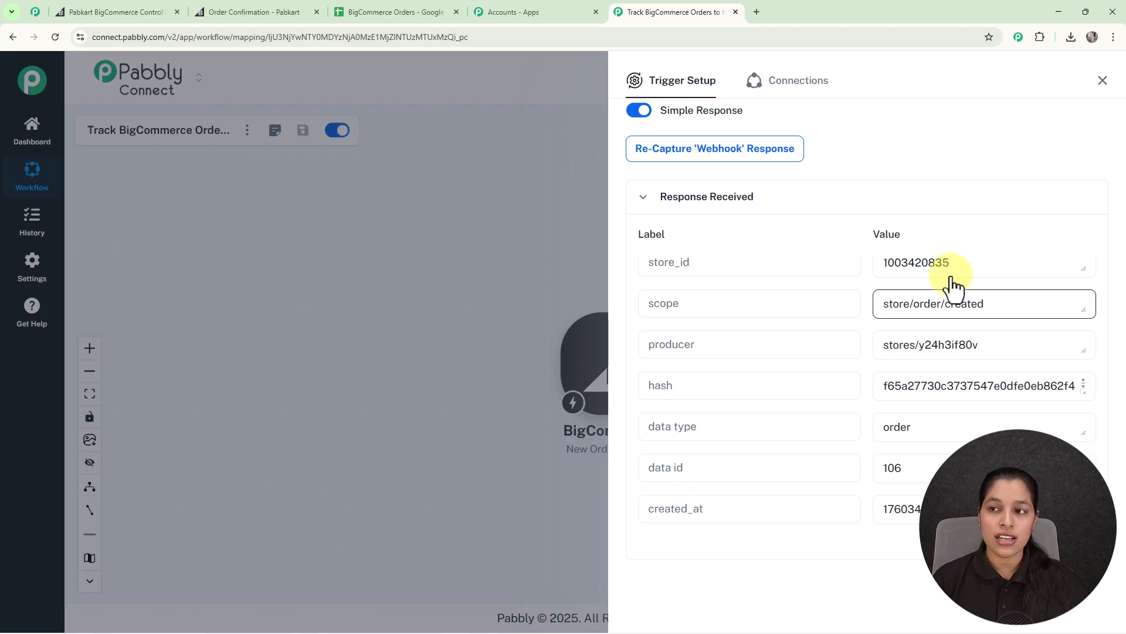
click(1103, 81)
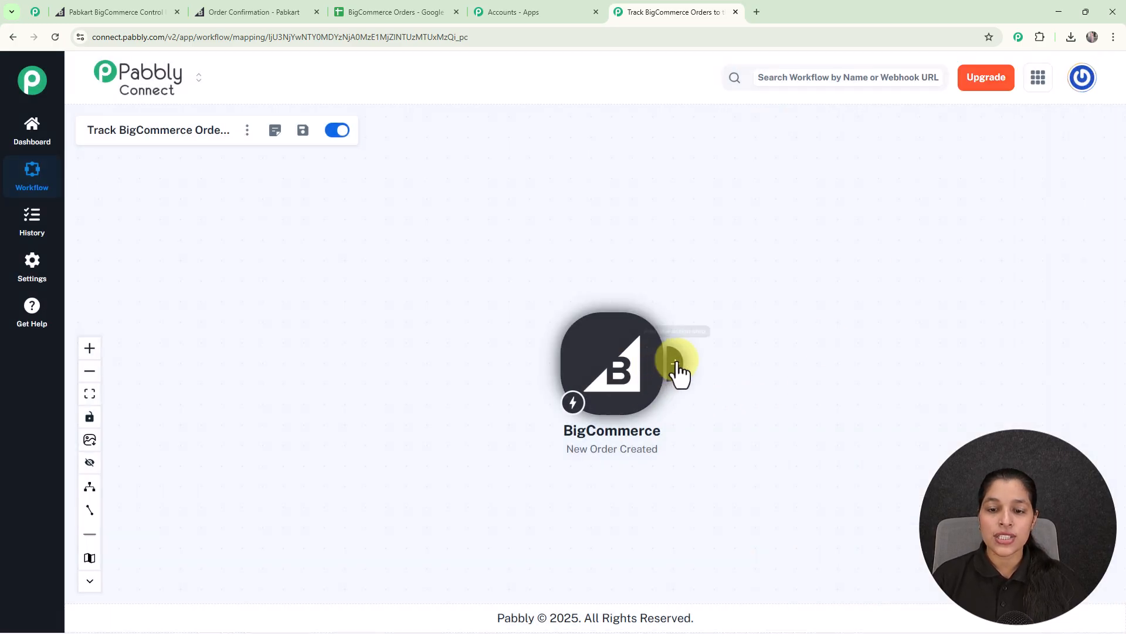
Add a BigCommerce action after the trigger with the Get Order By Id event and connect it.
click(674, 365)
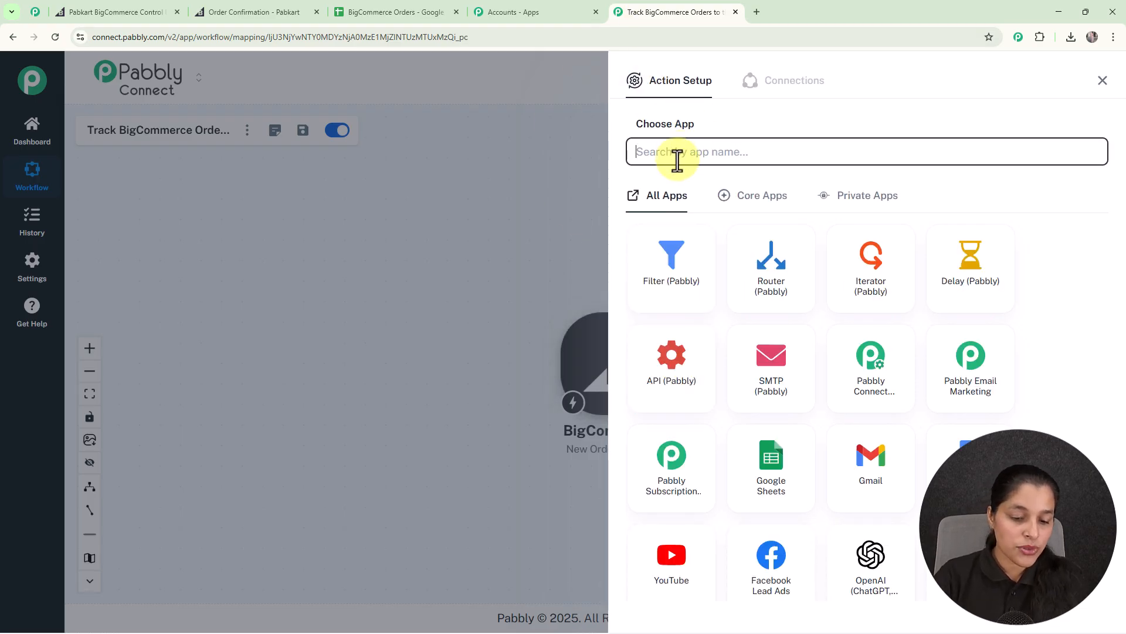
text(Big)
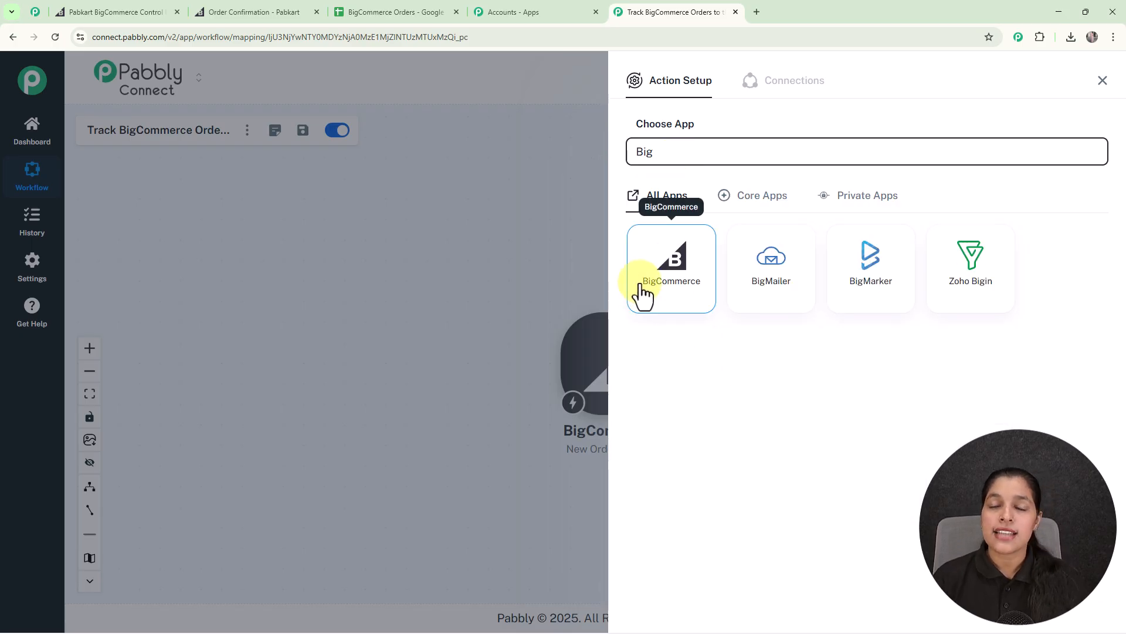
click(643, 293)
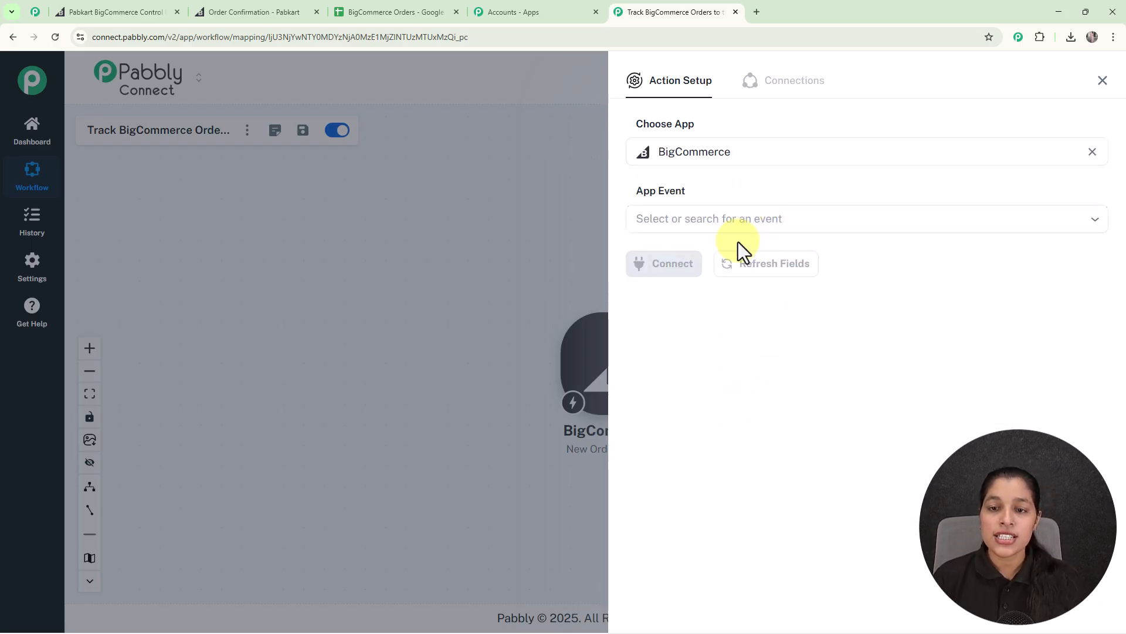
click(743, 224)
scroll(800, 377, down, 5)
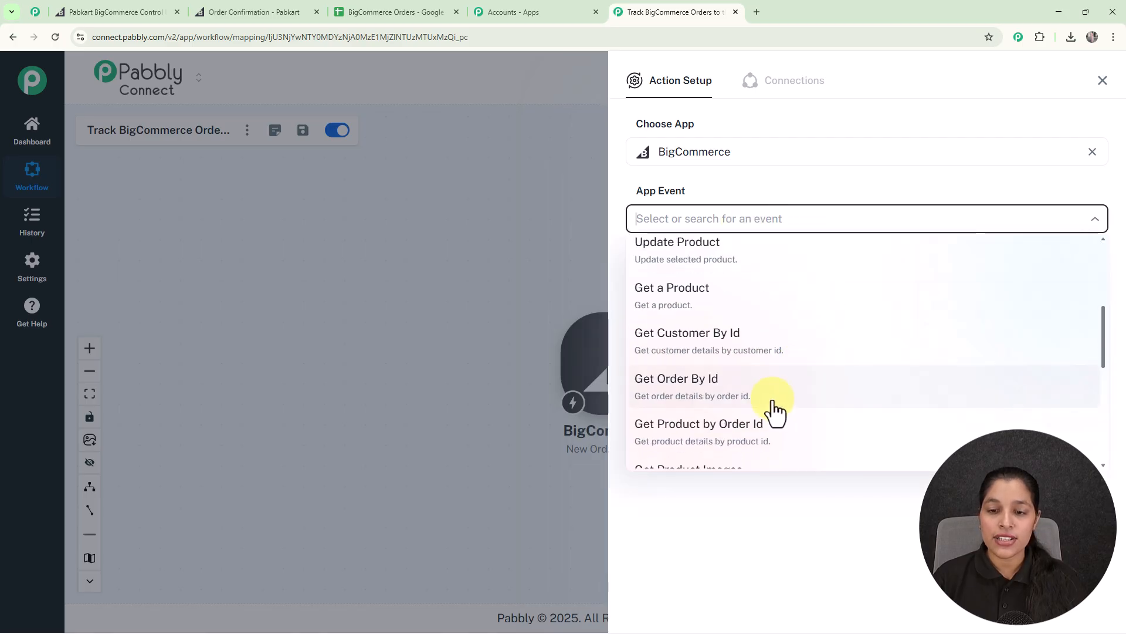
click(749, 396)
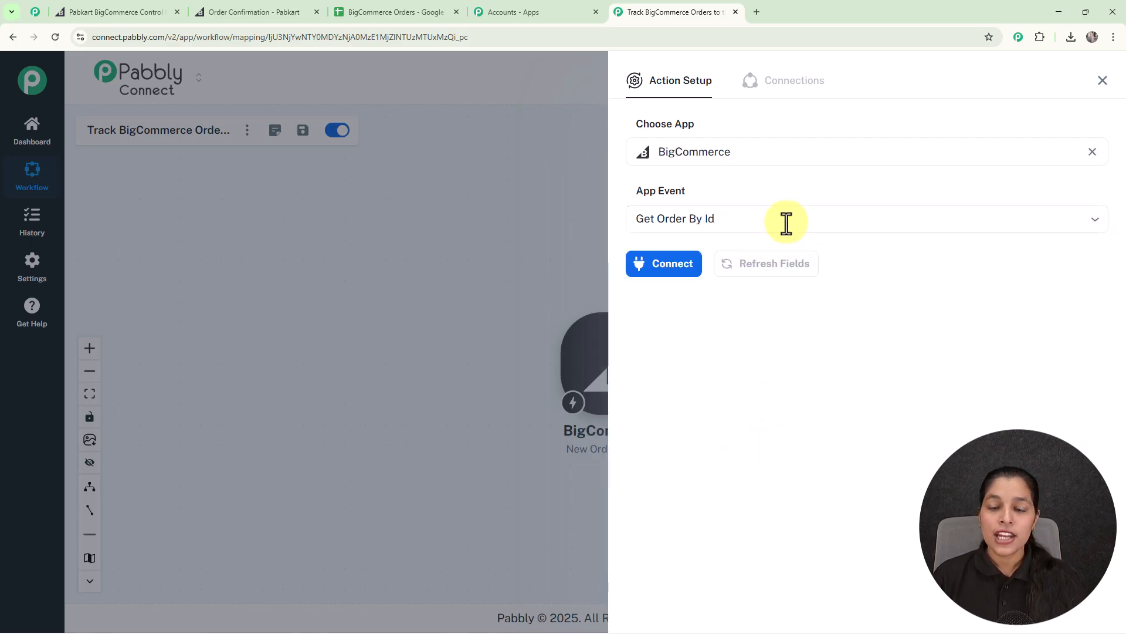
click(690, 270)
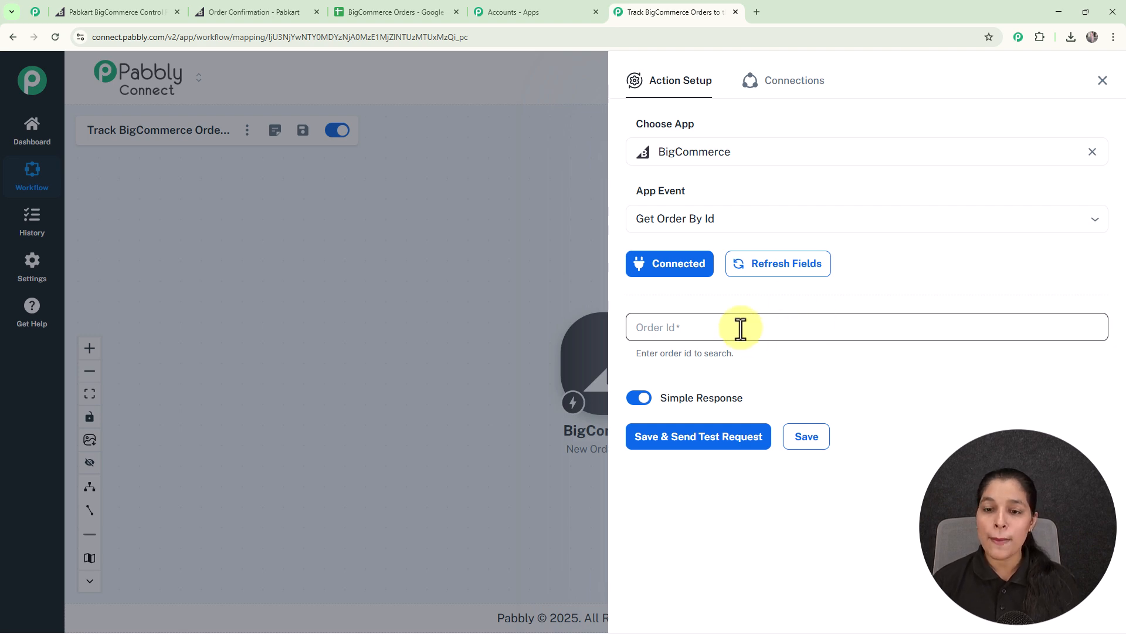
Map the Order Id field to the New Order Created trigger's data id, save the action and send a test request.
click(718, 330)
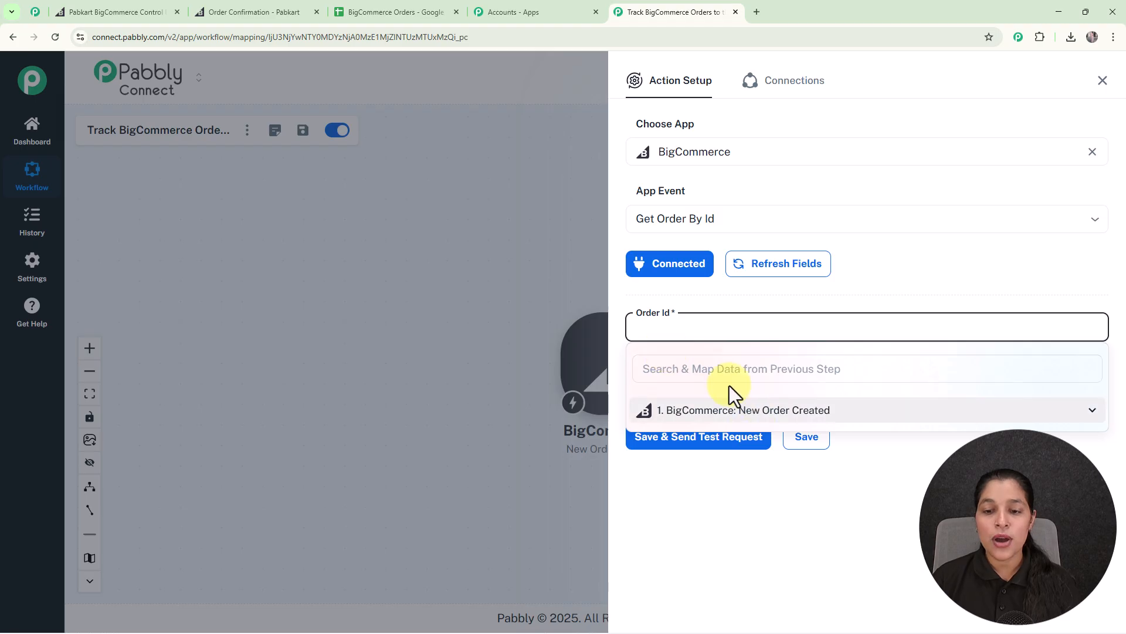
click(727, 414)
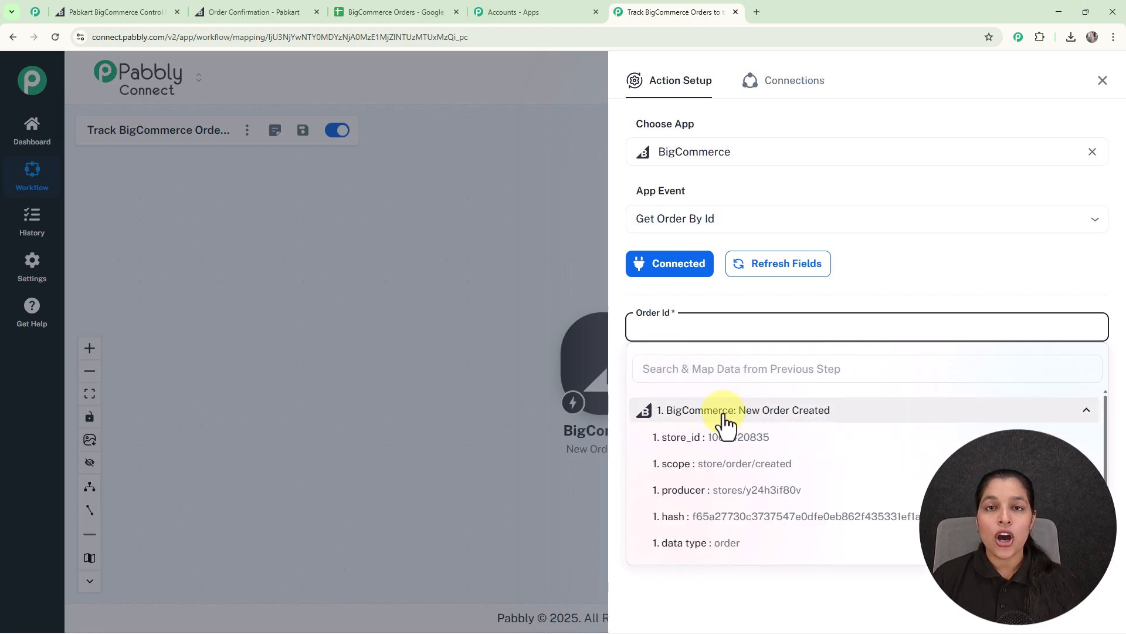
scroll(772, 513, down, 1)
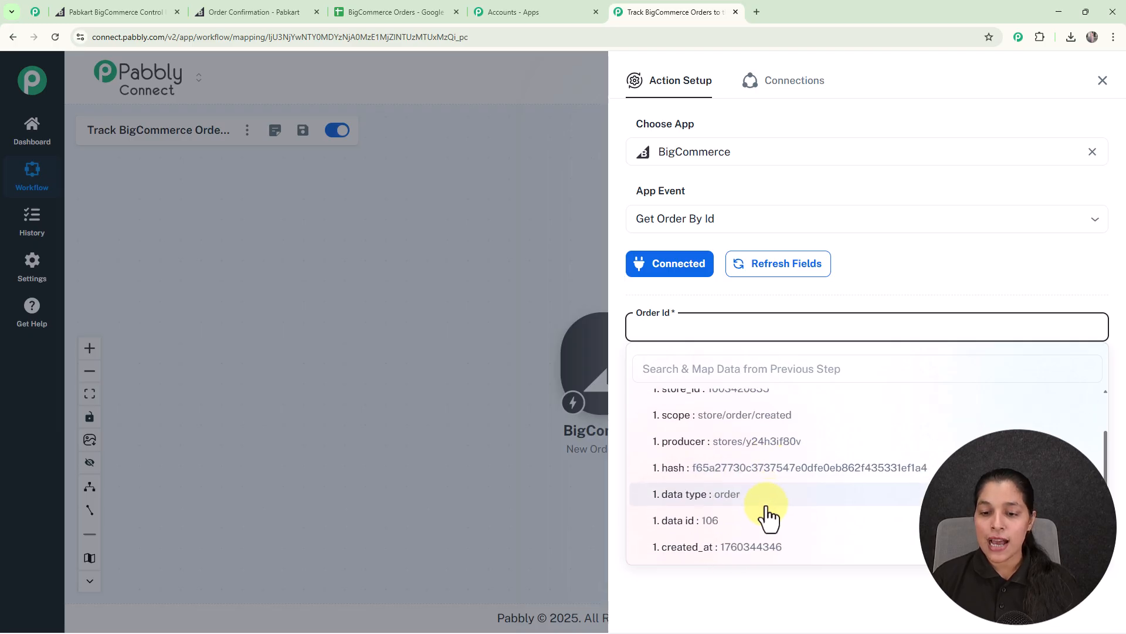
click(764, 521)
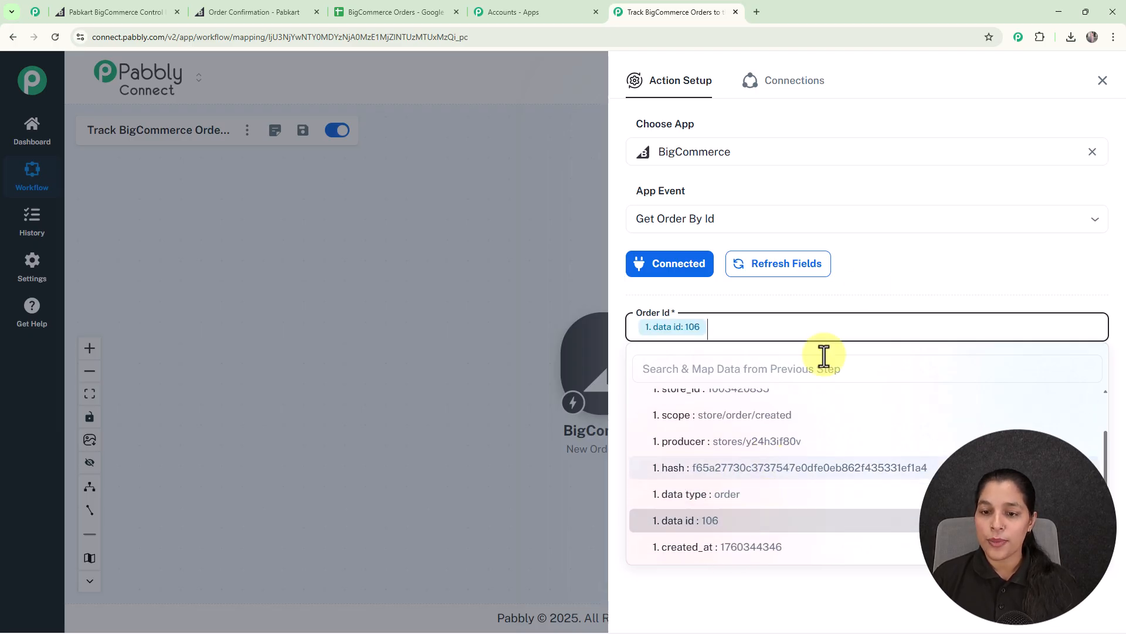
click(888, 266)
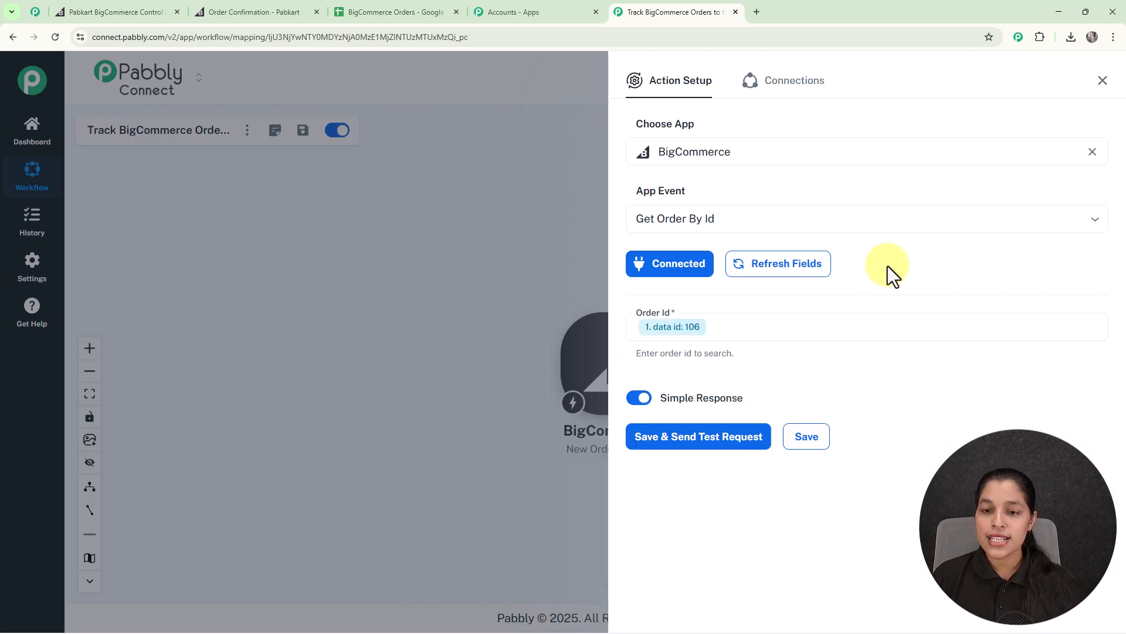
click(683, 440)
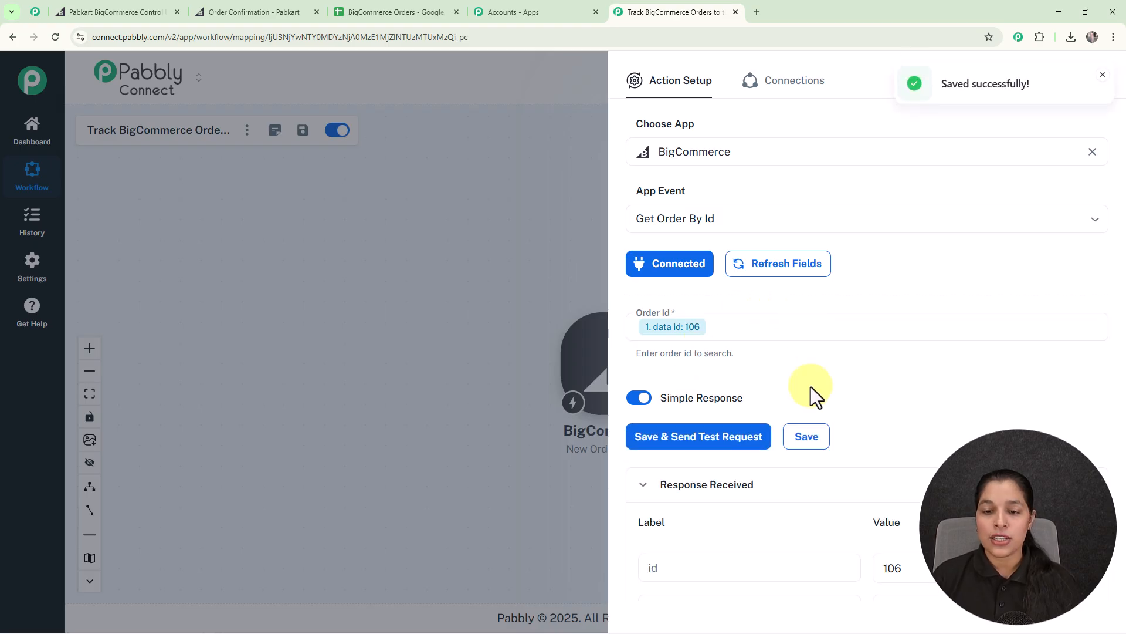
Examine the order and billing address details in the Get Order By Id response and close the action setup.
scroll(811, 387, down, 5)
scroll(811, 387, down, 10)
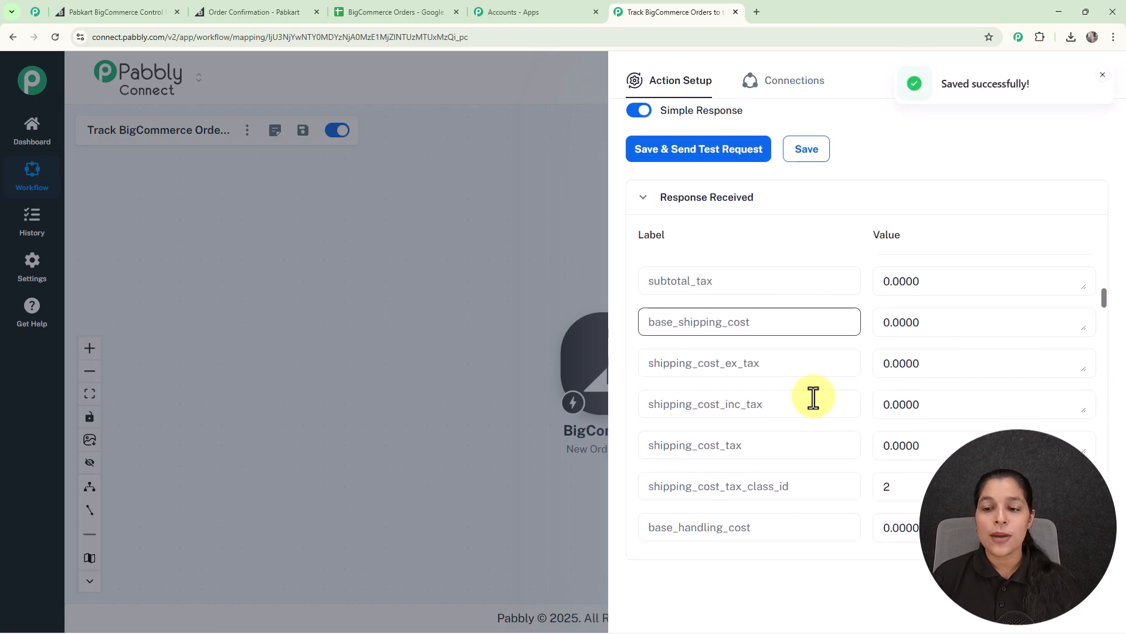
scroll(813, 398, down, 10)
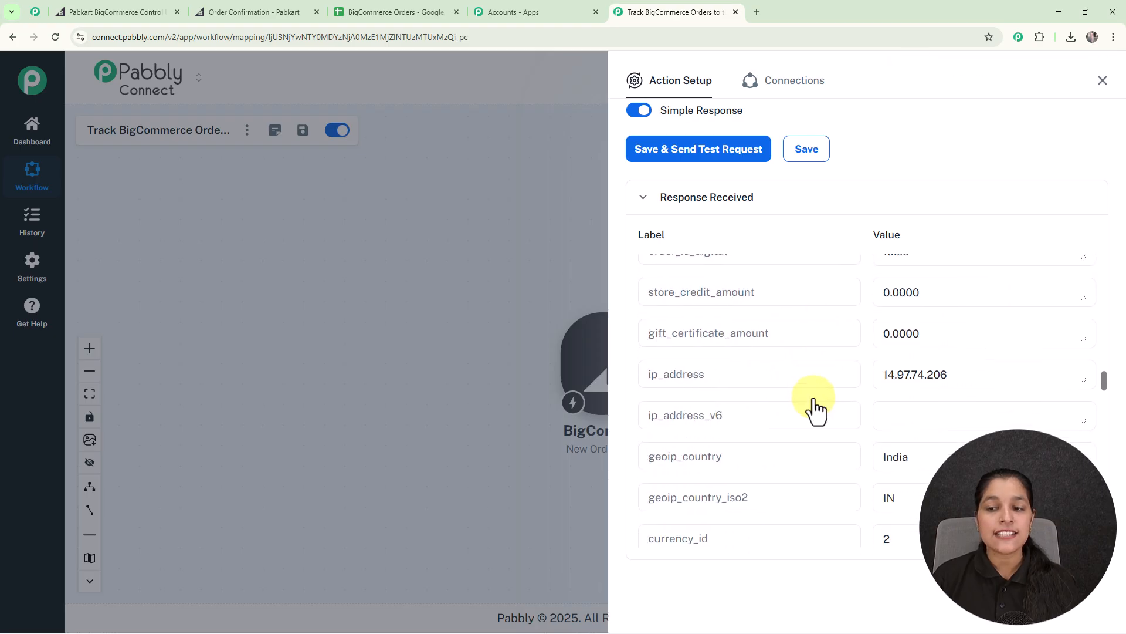
scroll(815, 409, down, 10)
scroll(818, 402, up, 5)
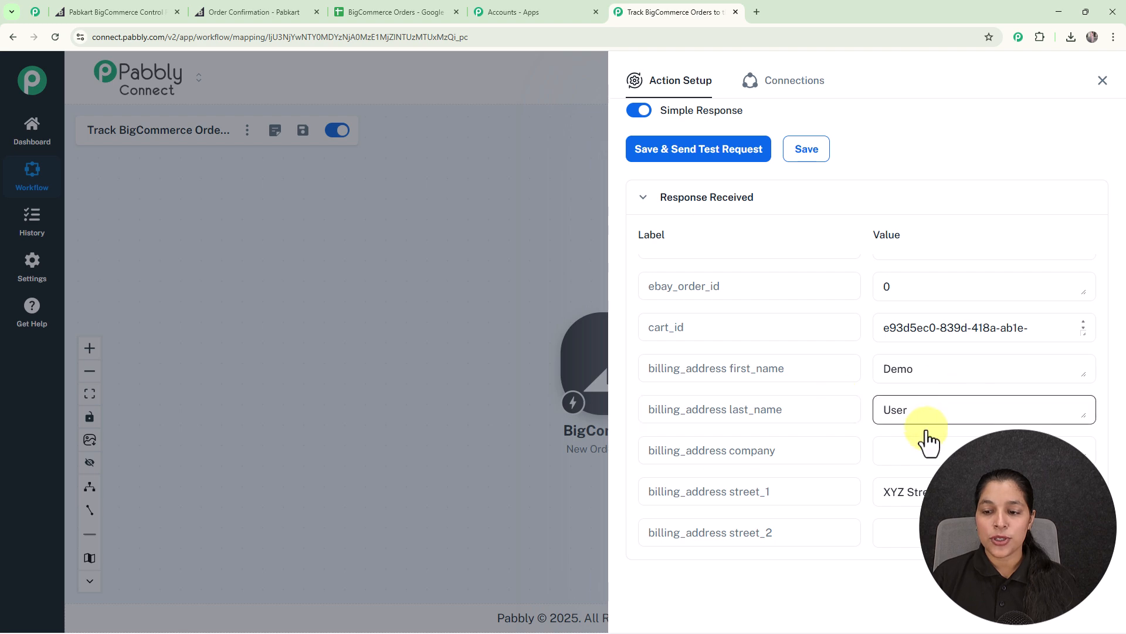
scroll(851, 364, down, 4)
scroll(869, 452, down, 1)
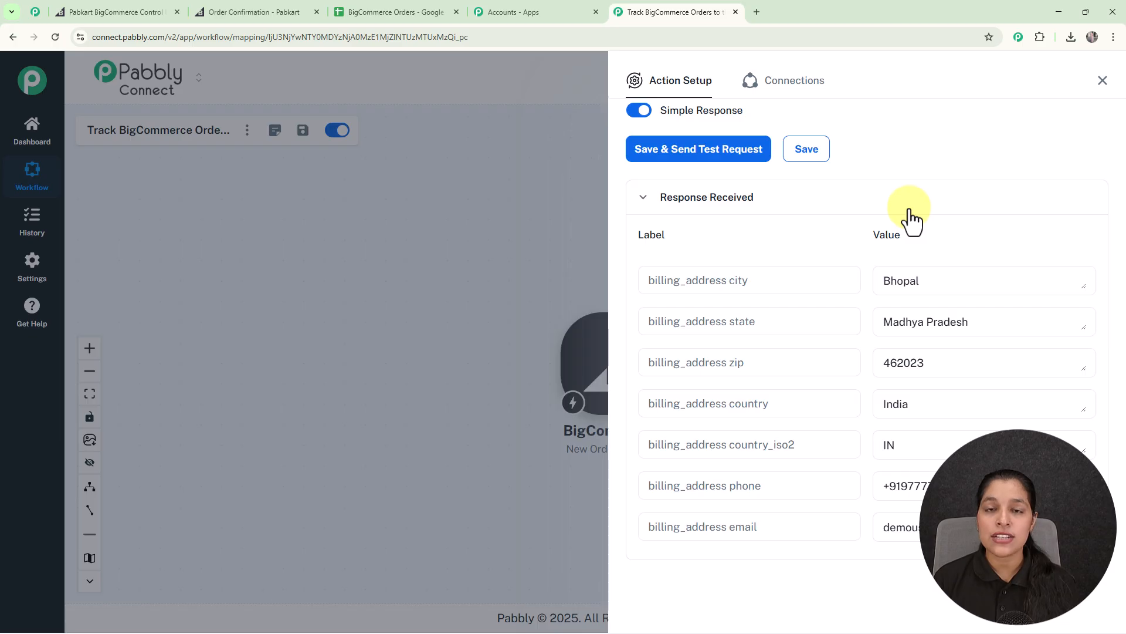
click(1104, 82)
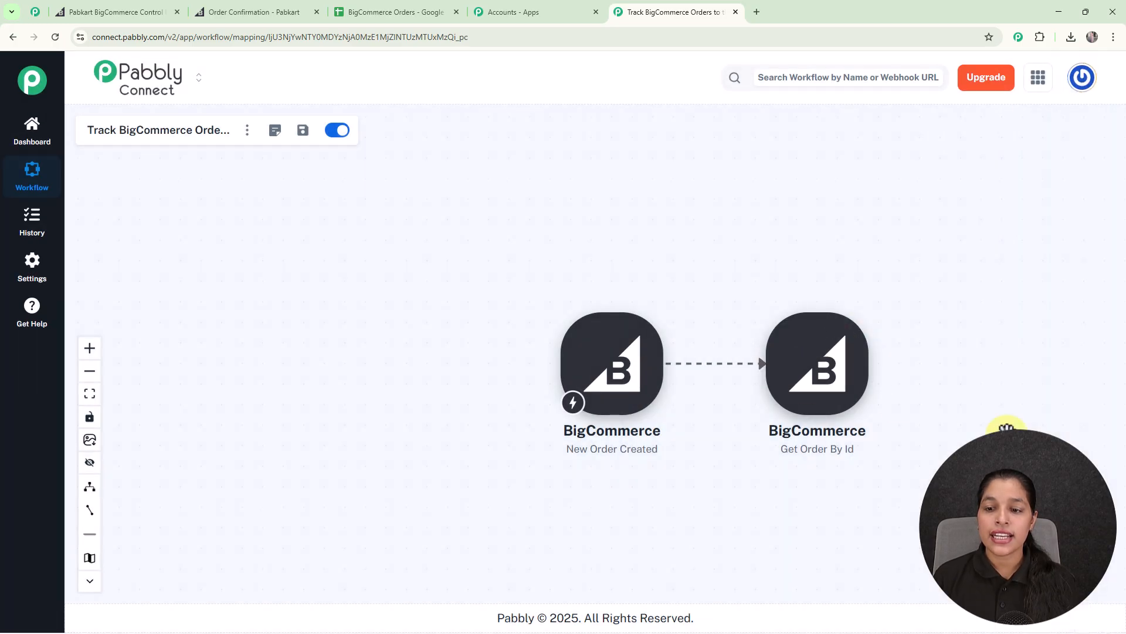
Add a Google Sheets action after Get Order By Id with the Add New Row event.
drag(983, 420, 767, 415)
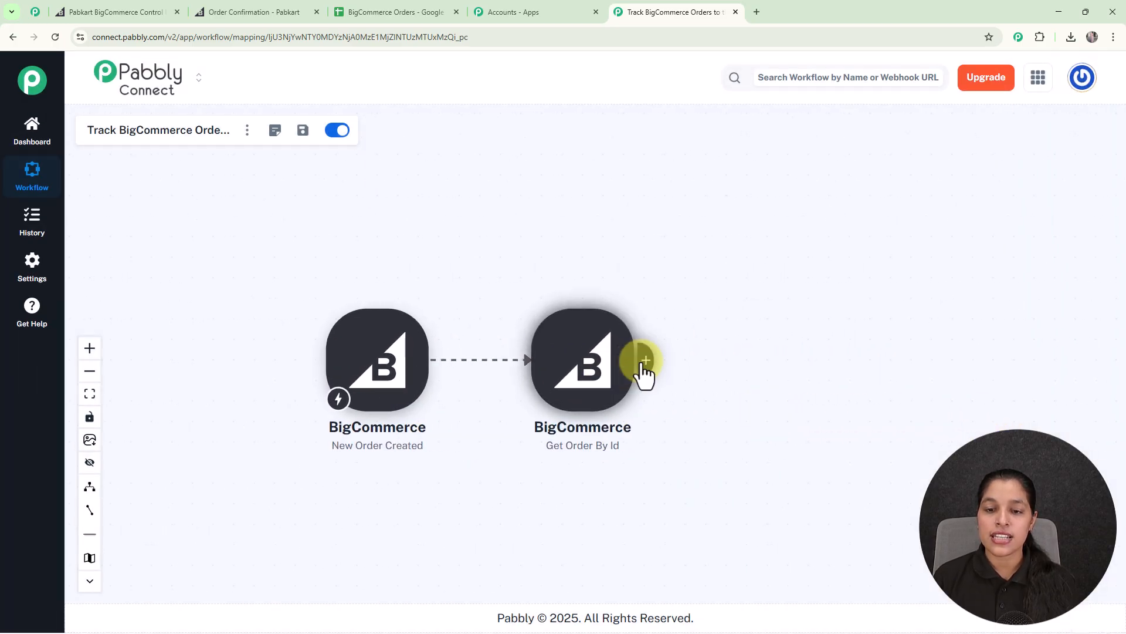
click(639, 365)
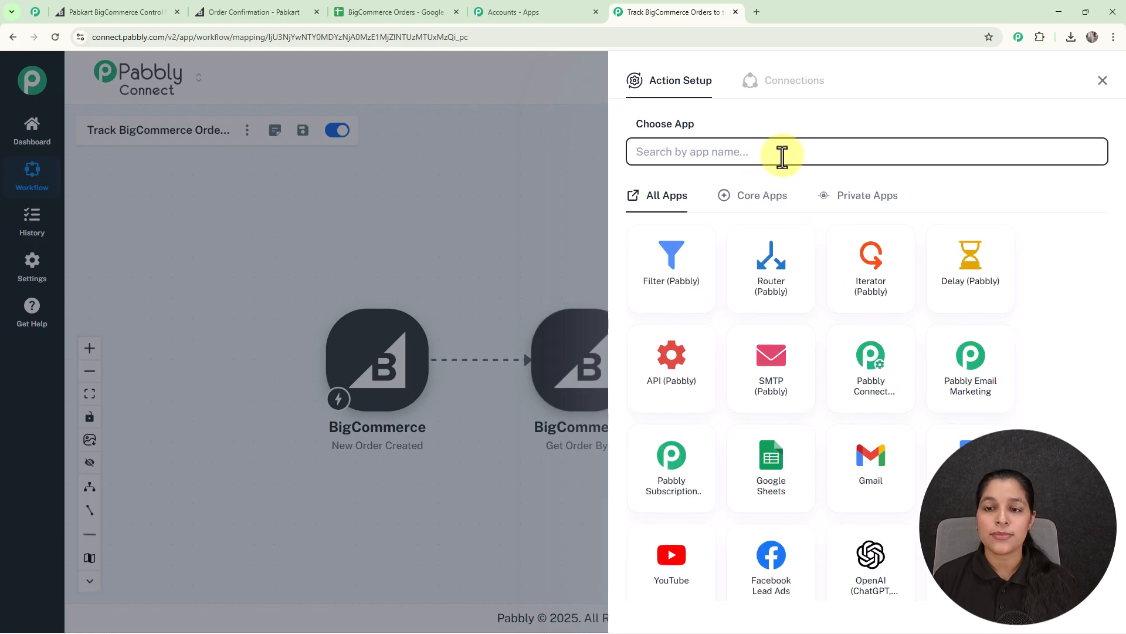
click(773, 462)
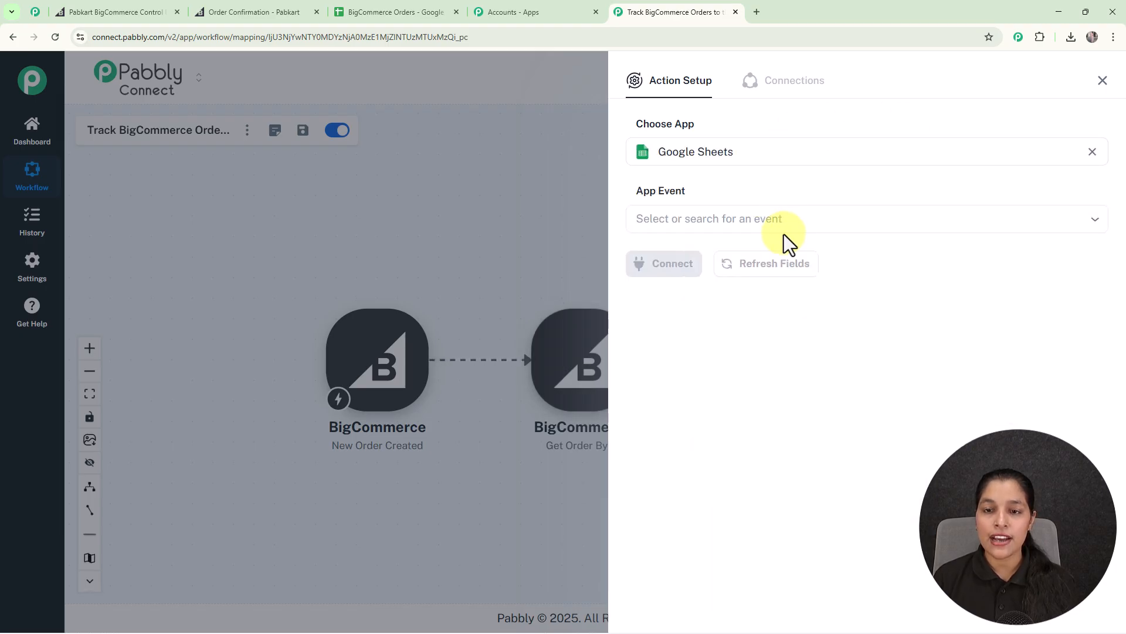
click(742, 219)
click(732, 266)
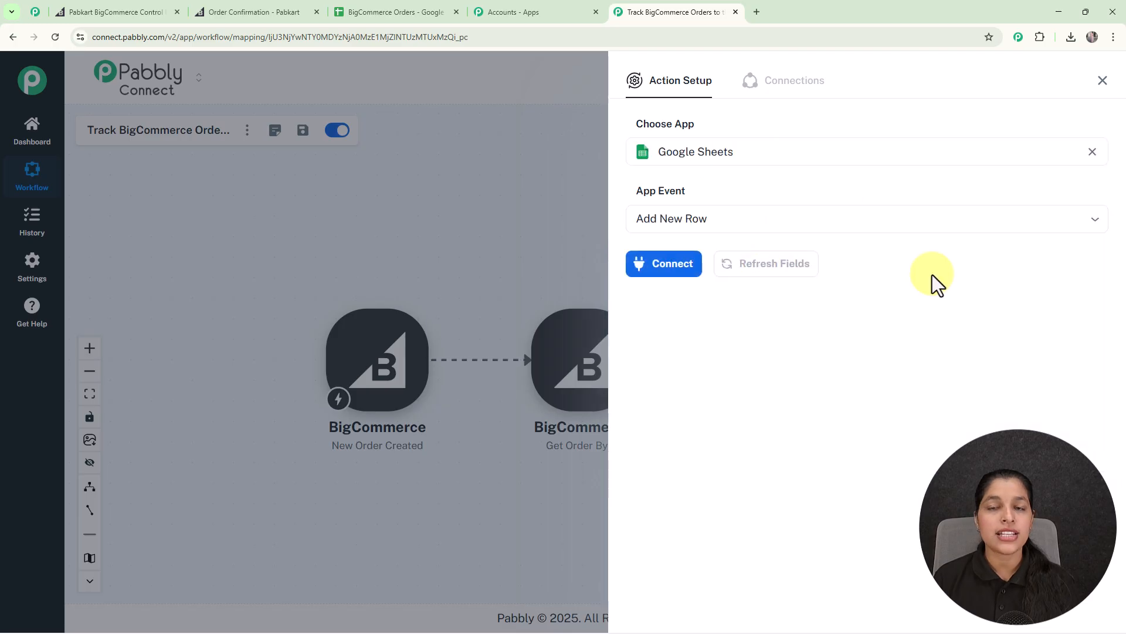
Connect the Google Sheets action using the existing Google Sheets #11 connection and save it.
click(659, 269)
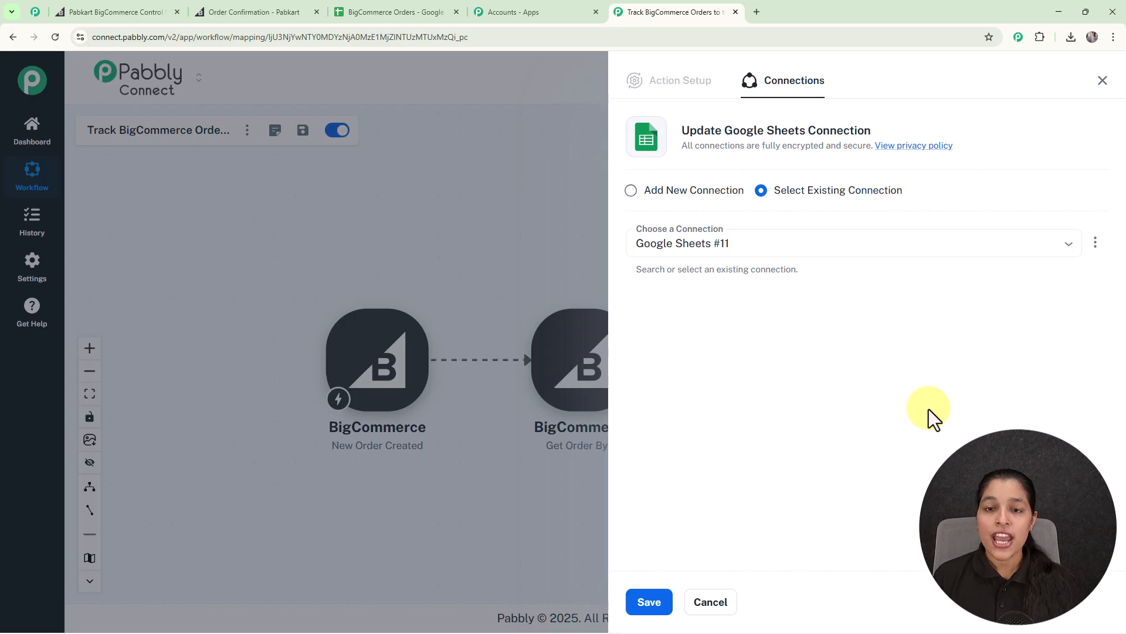
click(631, 191)
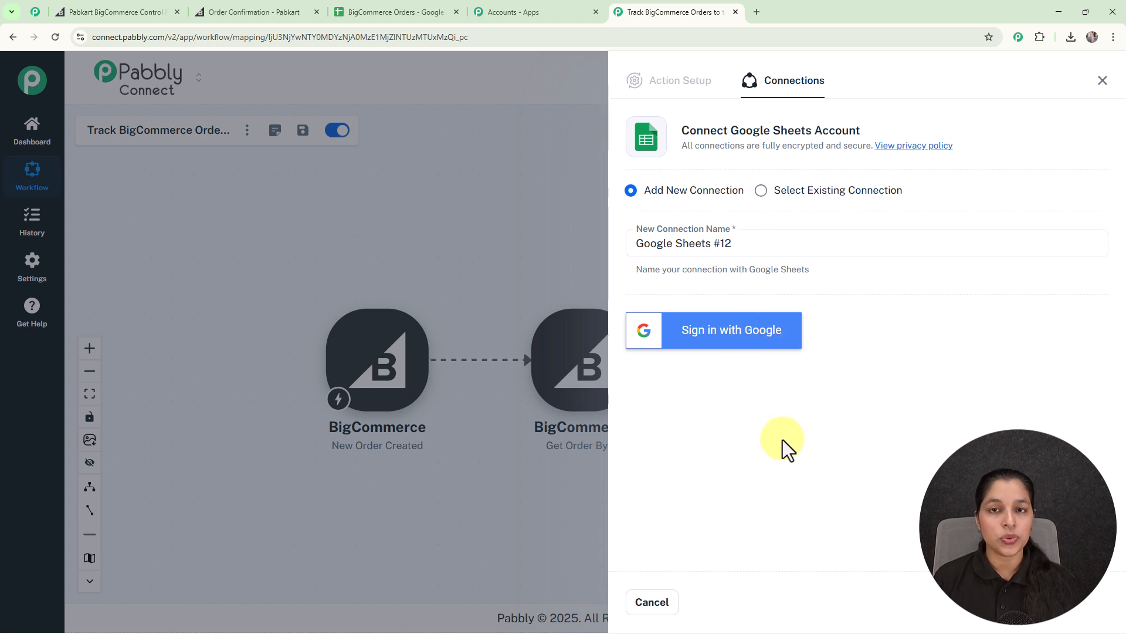
click(757, 197)
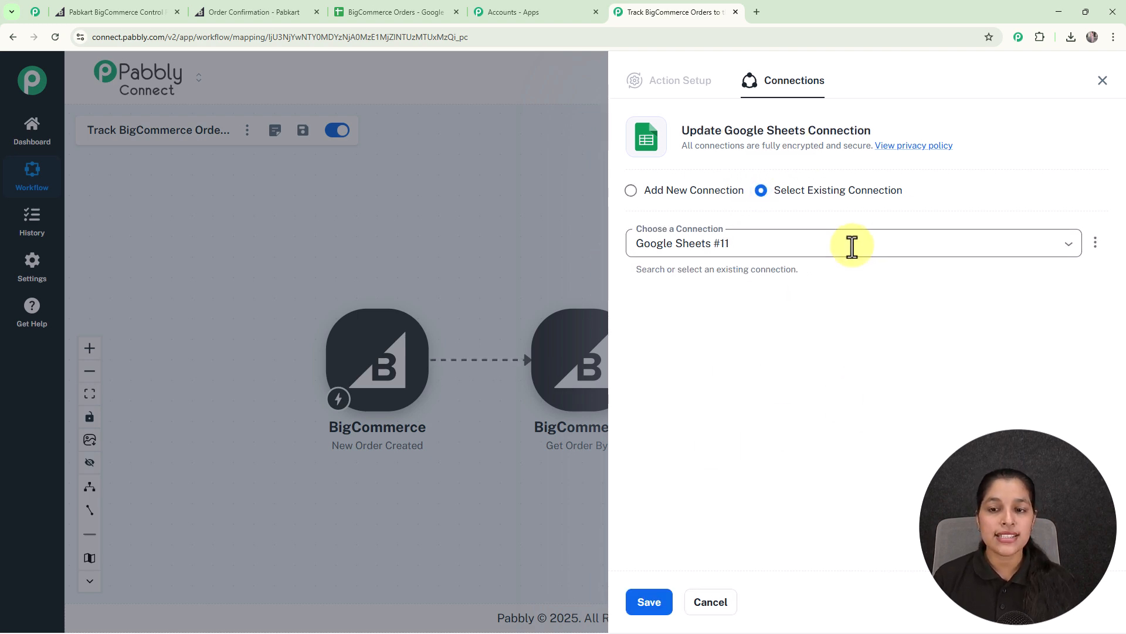
click(649, 602)
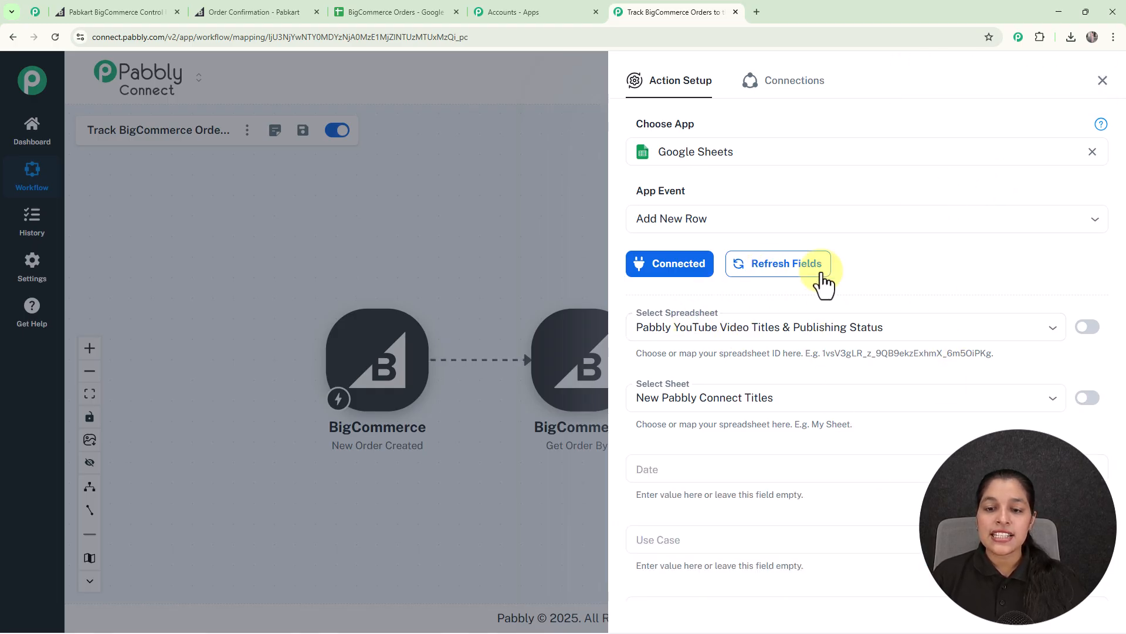
Choose the BigCommerce Orders spreadsheet with Sheet1 for the new row and review its column fields.
click(1050, 327)
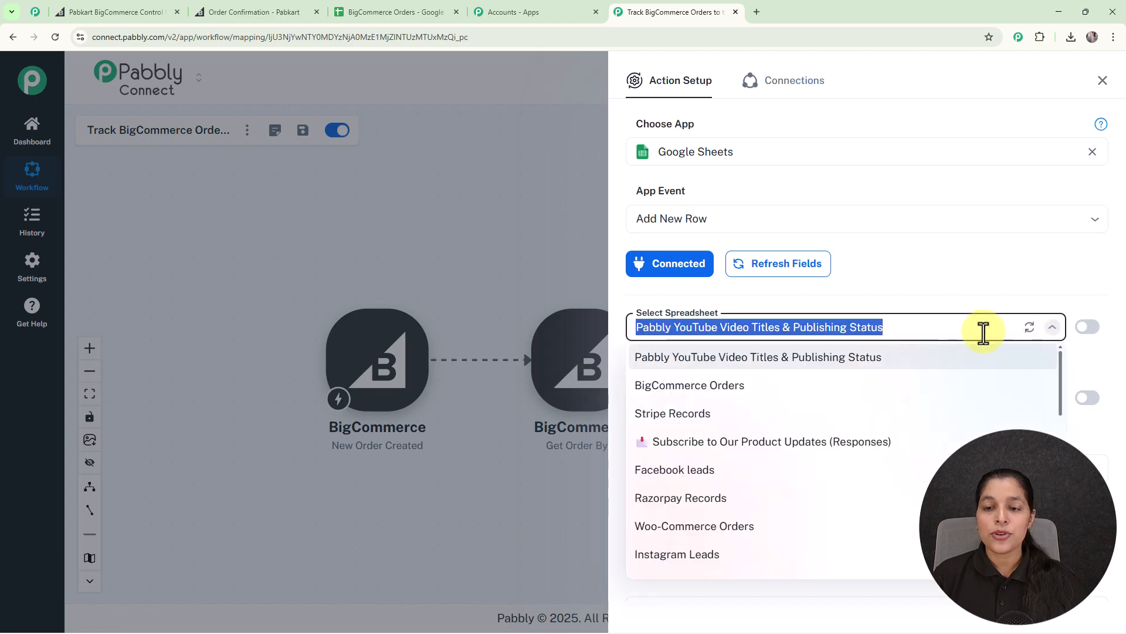
click(732, 398)
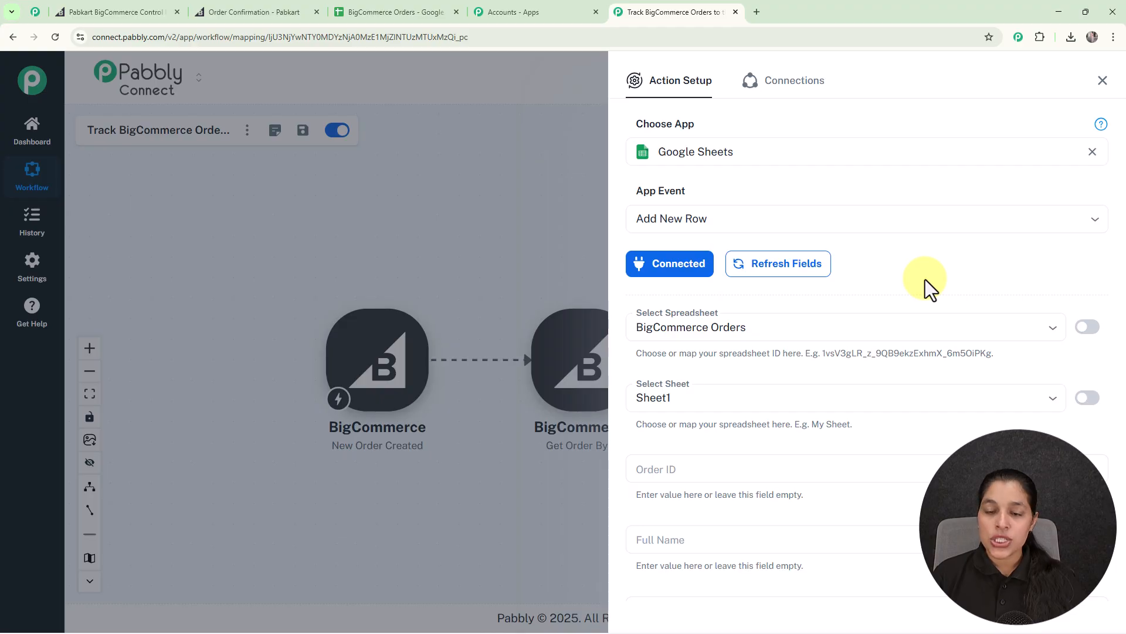
scroll(925, 279, down, 8)
scroll(927, 333, up, 7)
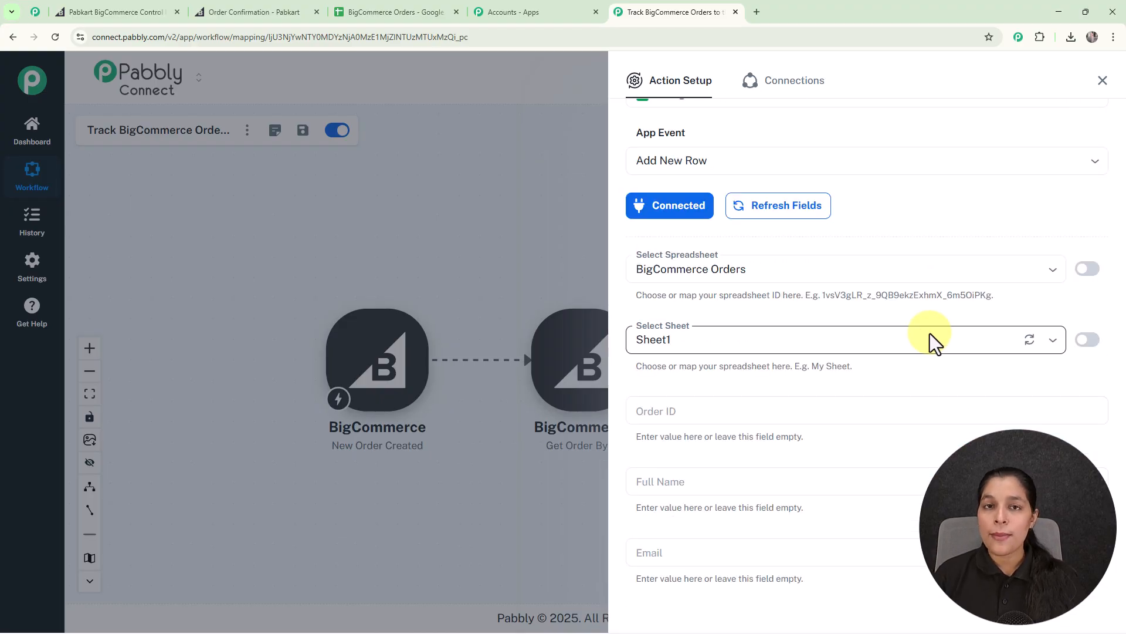
Map the new row's Order ID field to the id value from the Get Order By Id response.
scroll(852, 352, down, 4)
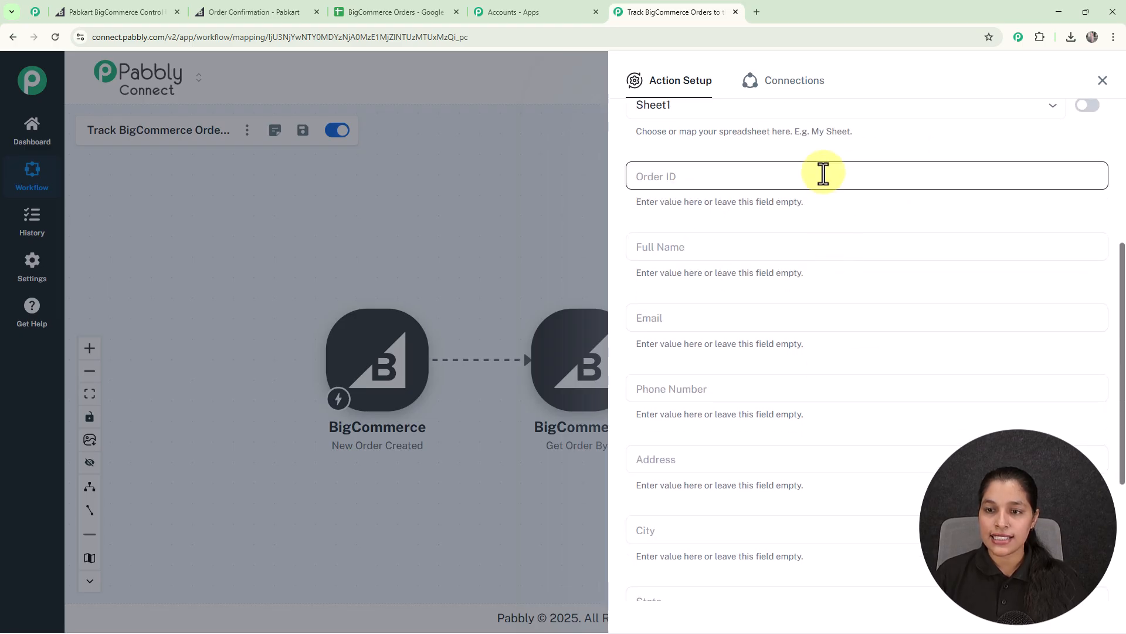
click(823, 175)
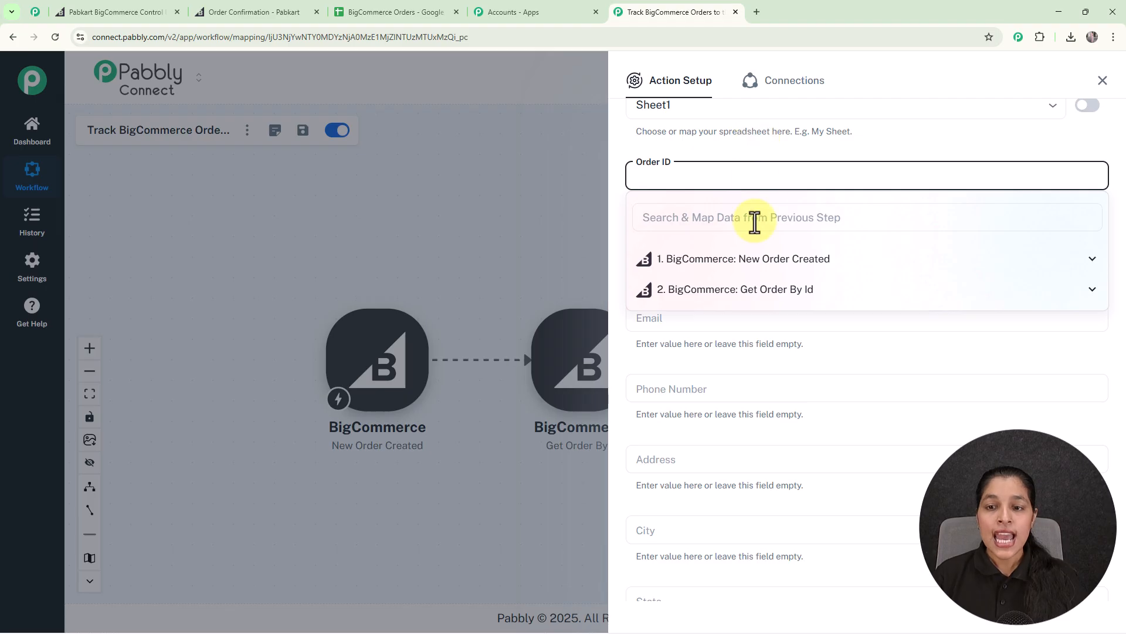
click(782, 298)
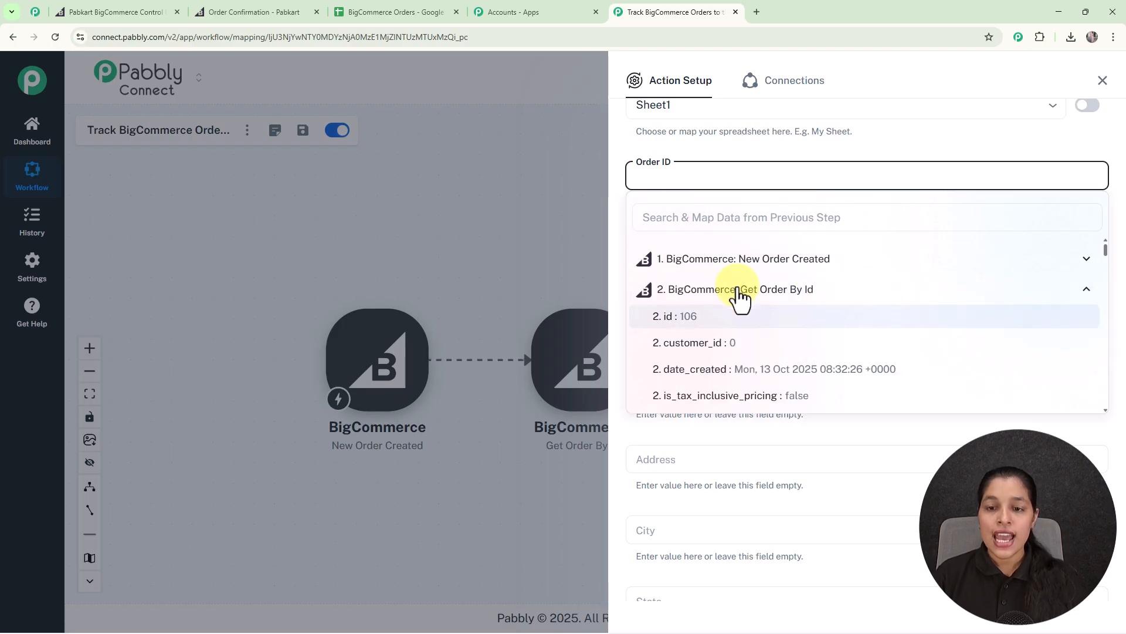
click(774, 217)
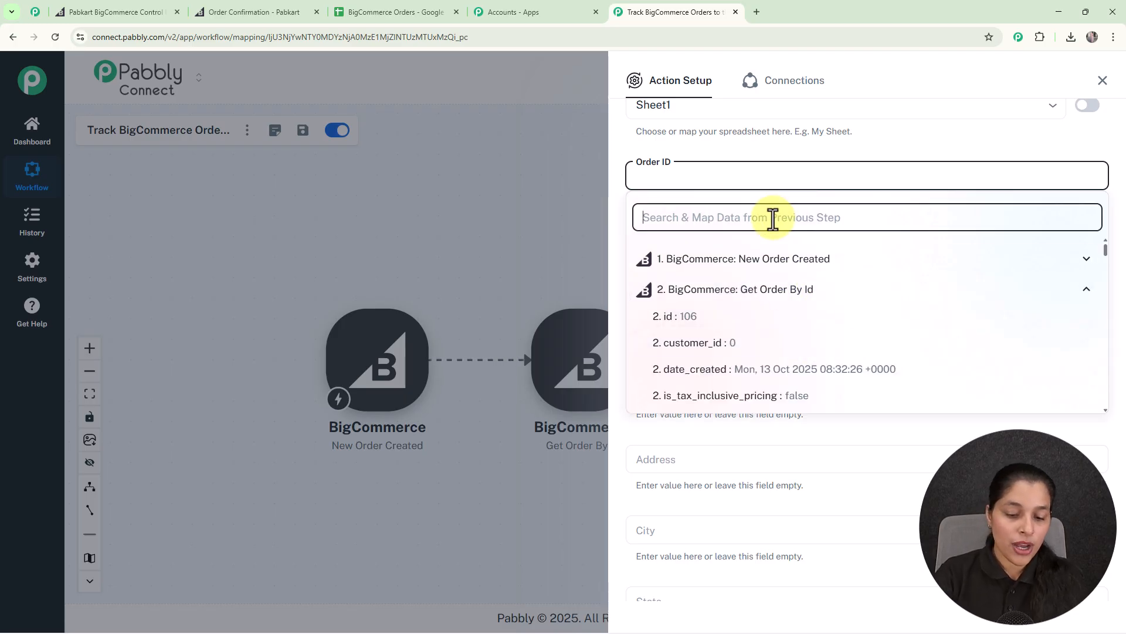
text(id)
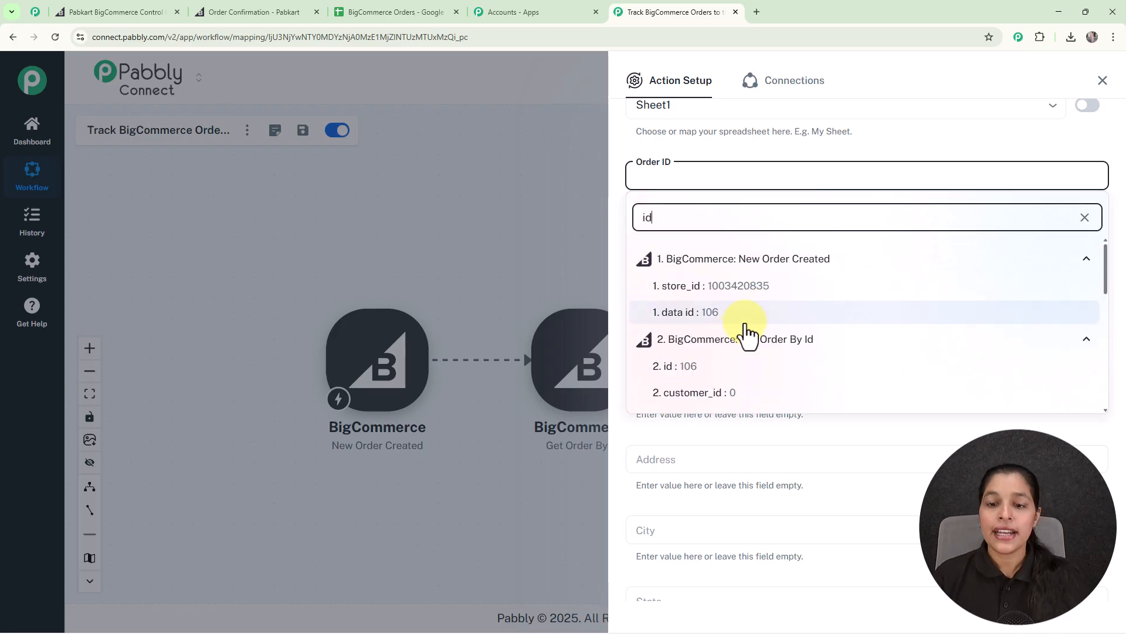
click(710, 371)
click(549, 294)
Map the Full Name field to billing_address first_name followed by billing_address last_name from Get Order By Id.
click(676, 246)
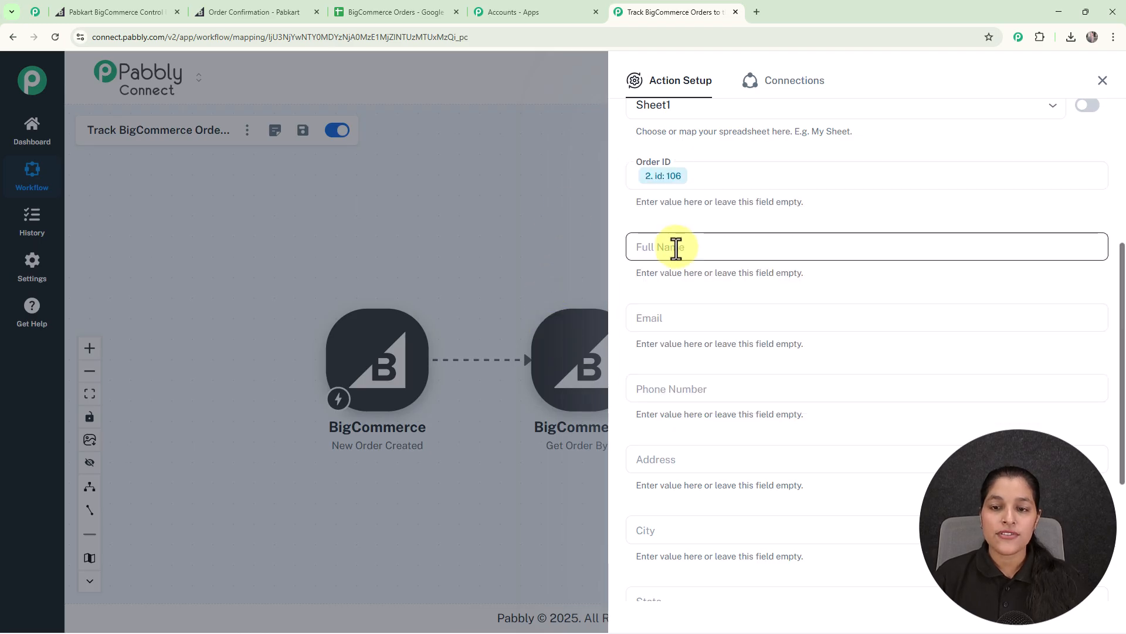
click(718, 361)
click(703, 288)
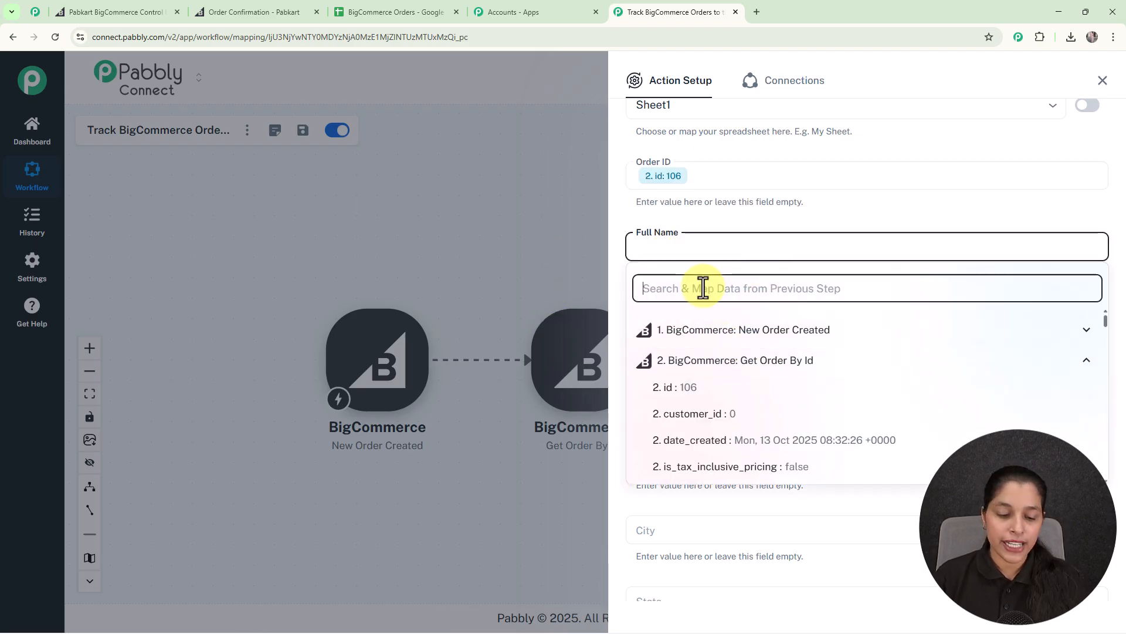
text(nam)
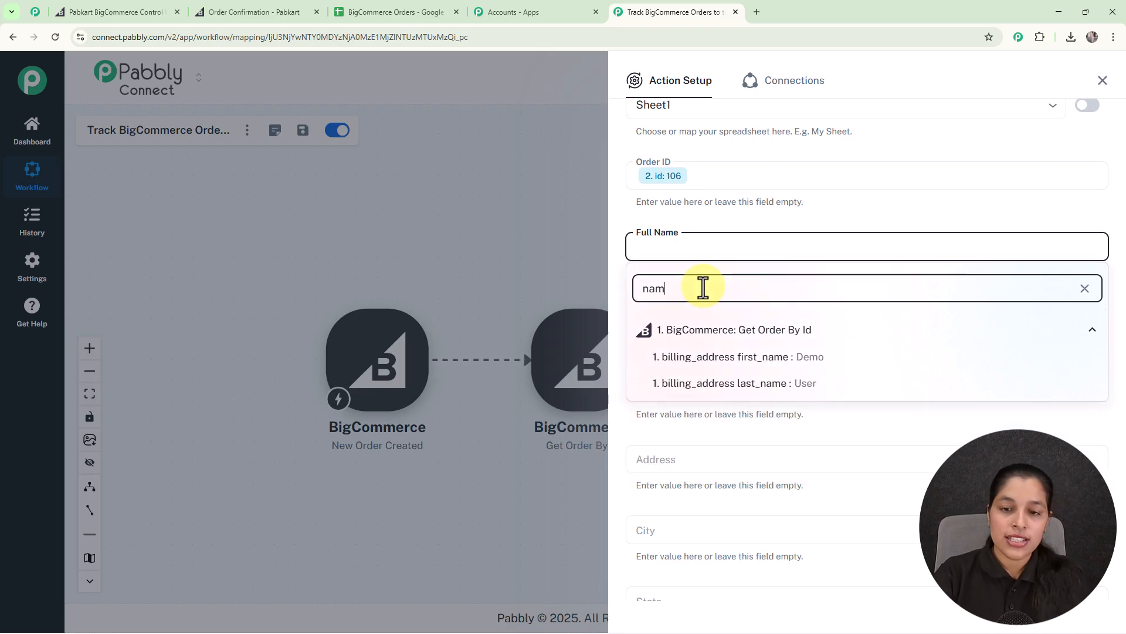
click(748, 365)
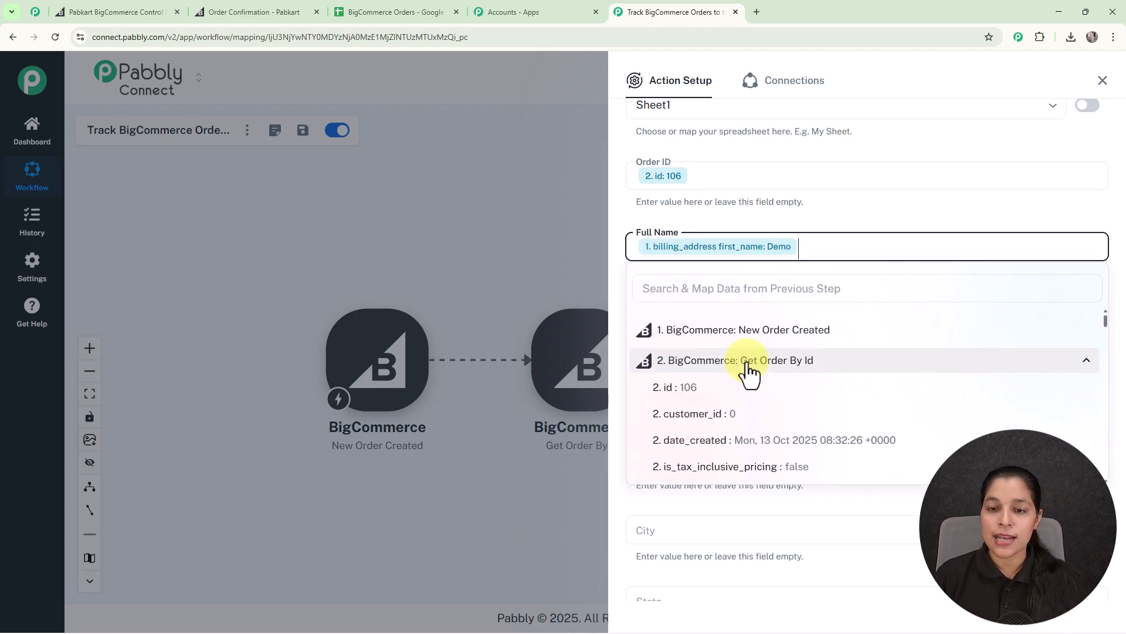
click(717, 287)
text(nam)
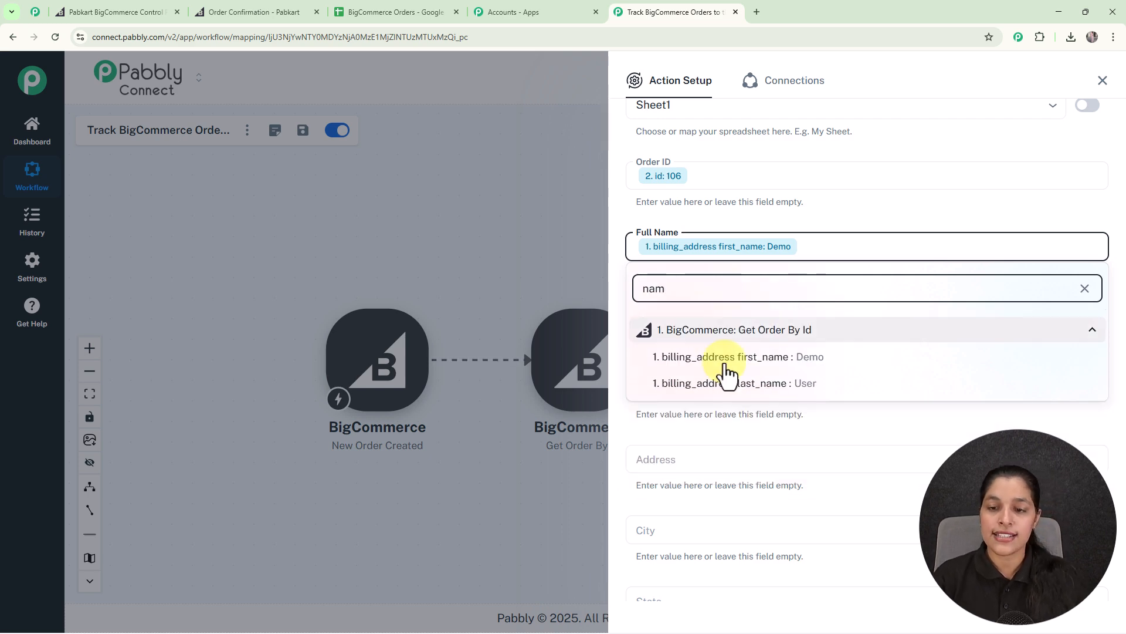
click(727, 387)
click(882, 199)
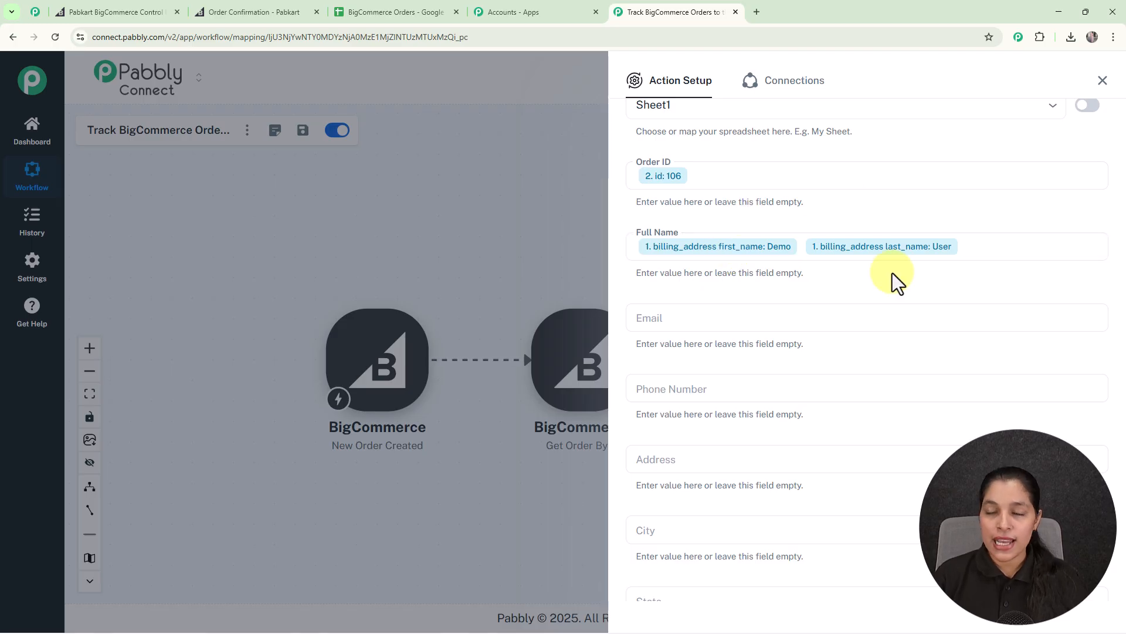
Map the Email field to billing_address email and the Phone Number field to billing_address phone.
click(692, 320)
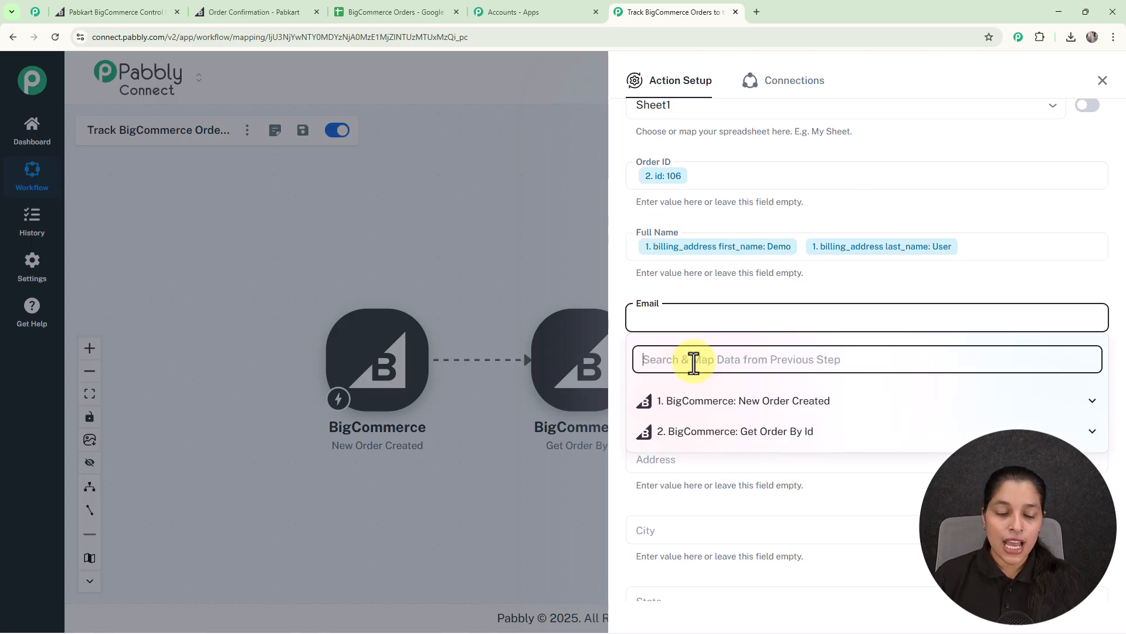
text(ema)
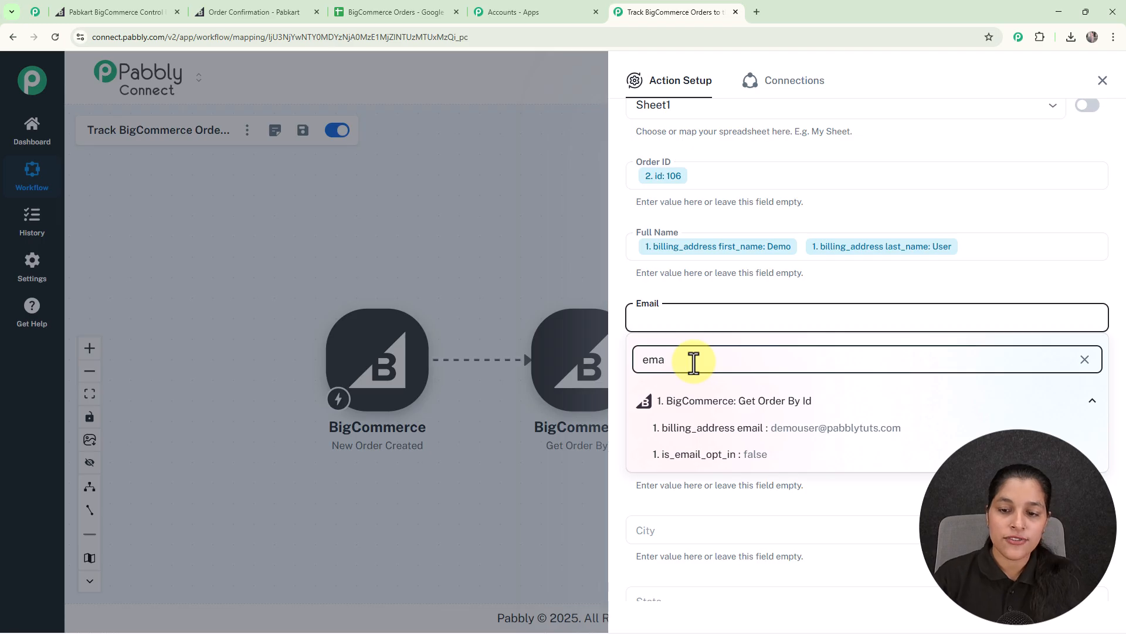
click(744, 433)
click(553, 270)
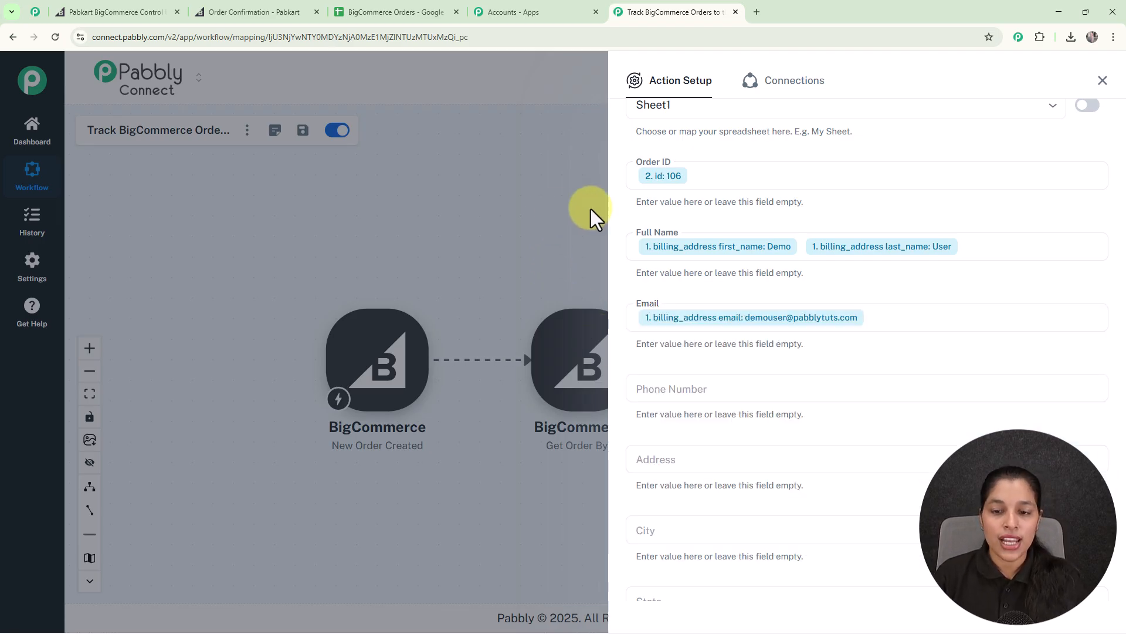
click(699, 387)
click(702, 437)
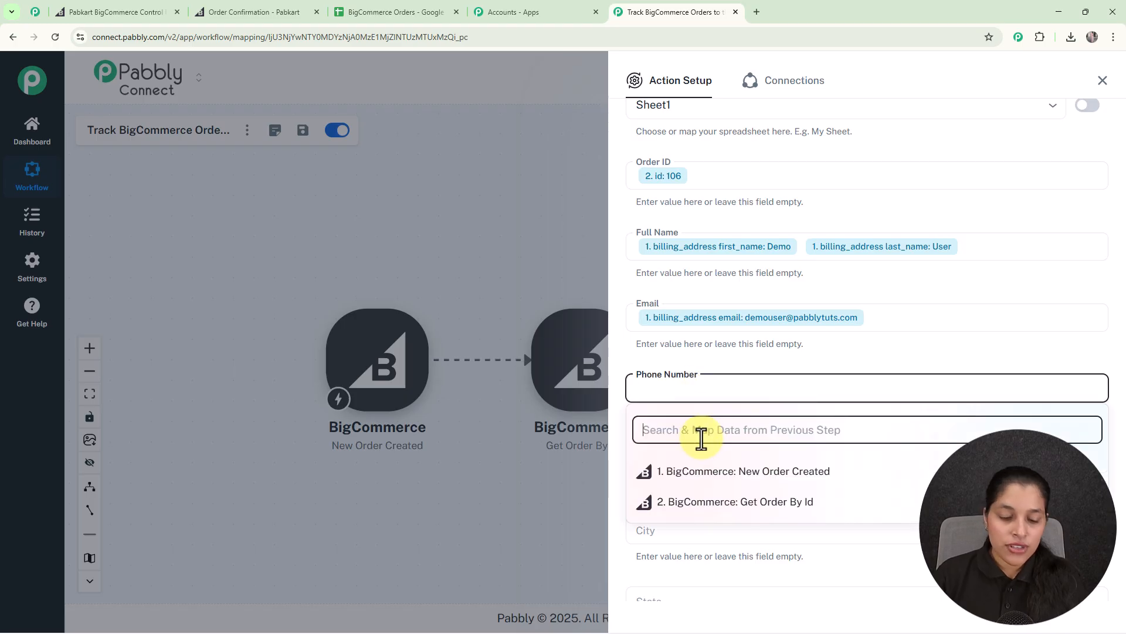
text(ph)
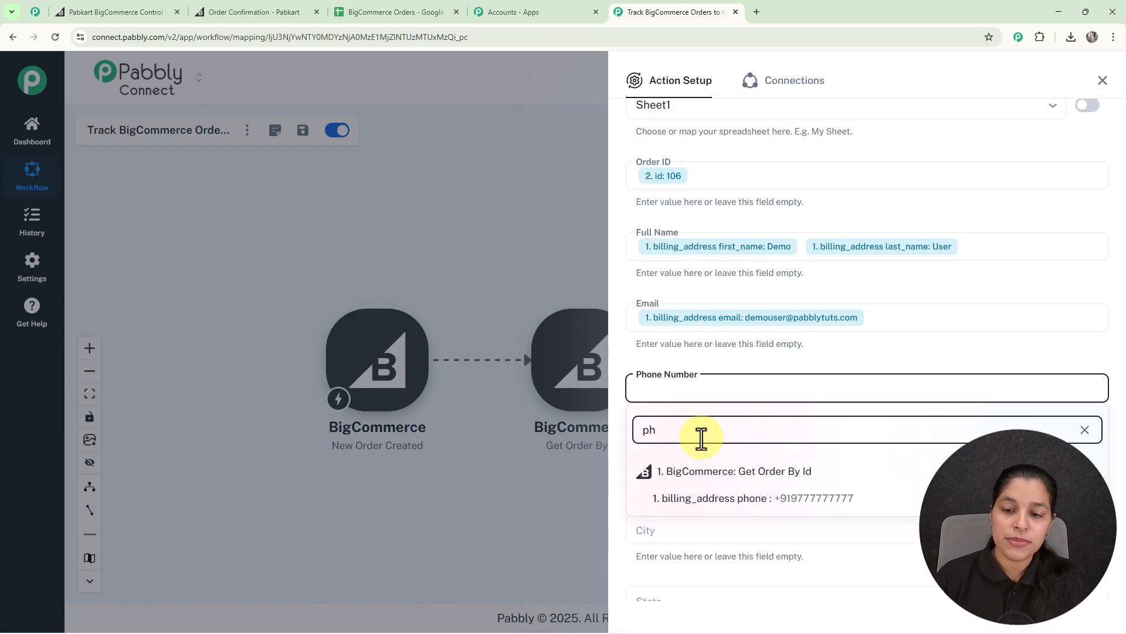
click(738, 509)
Map the Address field to billing_address street_1 from the Get Order By Id response.
scroll(714, 326, down, 4)
click(687, 231)
click(692, 276)
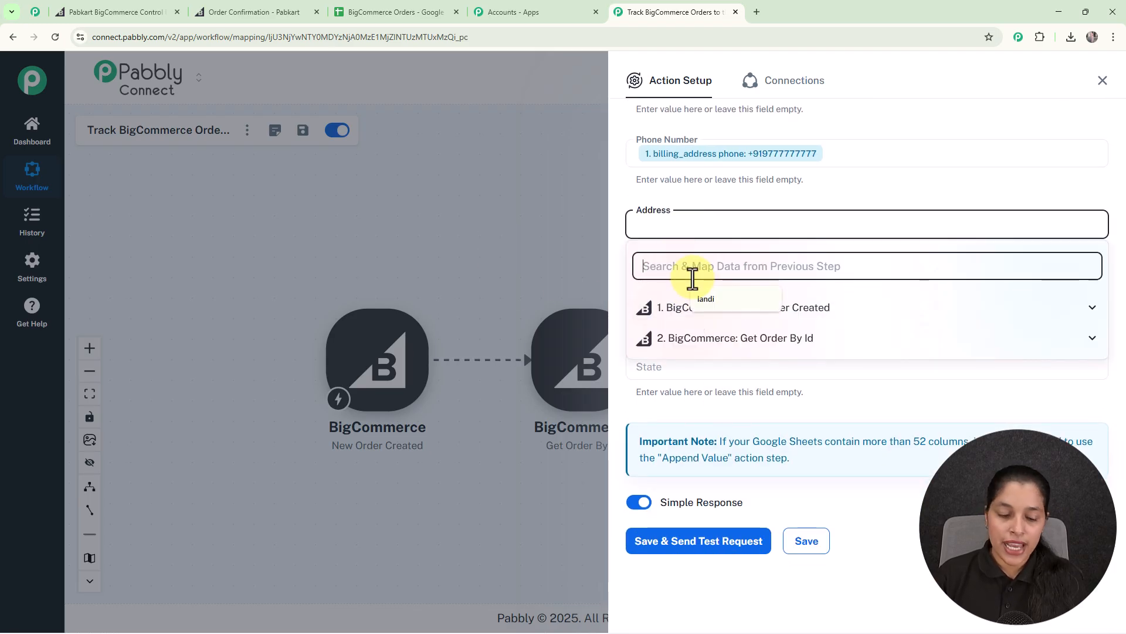
text(ad)
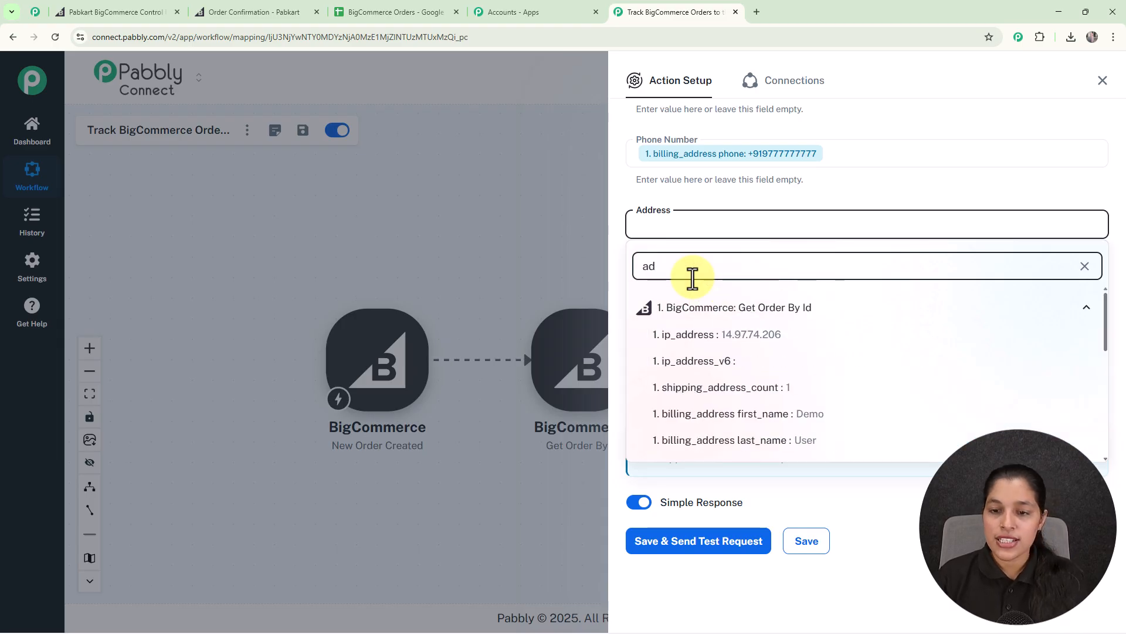
text(d)
scroll(658, 344, down, 5)
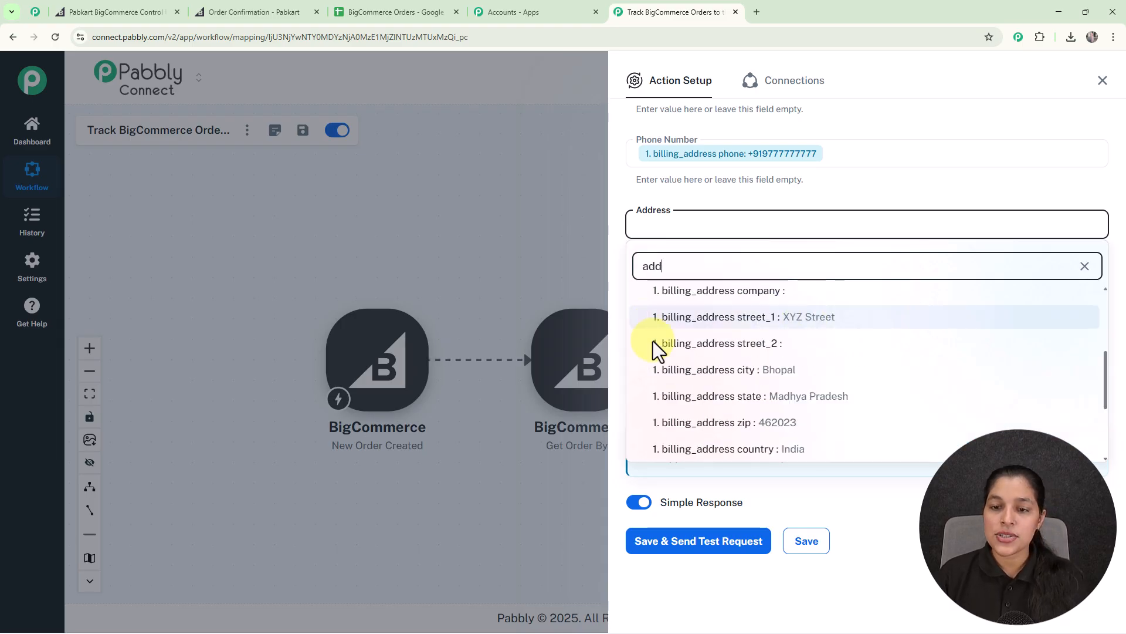
click(767, 320)
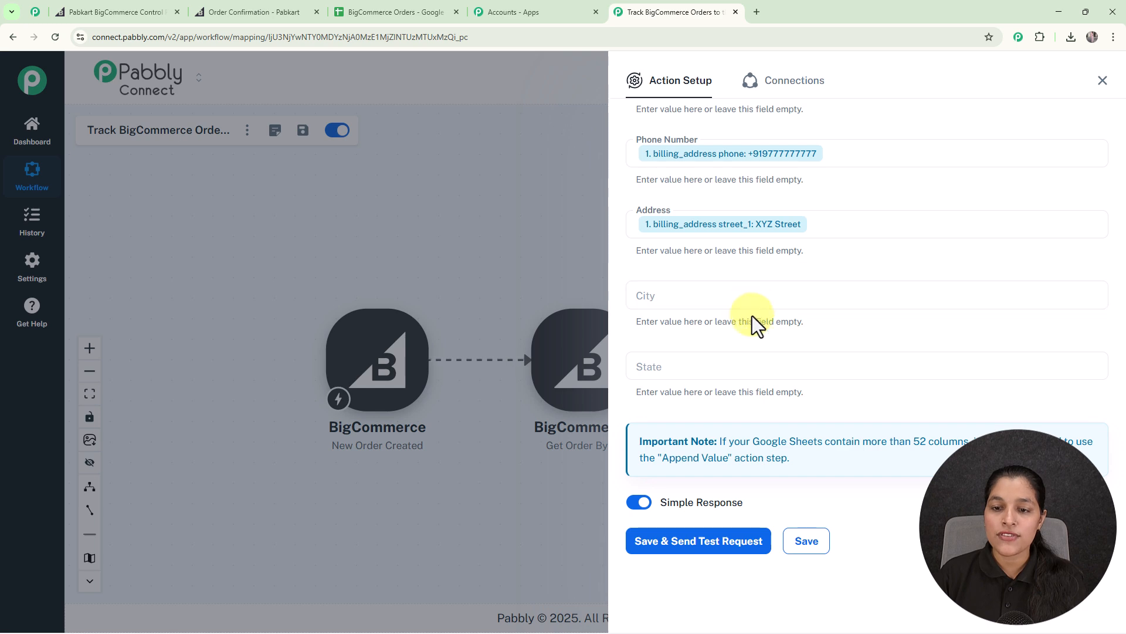
Map the City field to billing_address city and the State field to billing_address state.
click(748, 291)
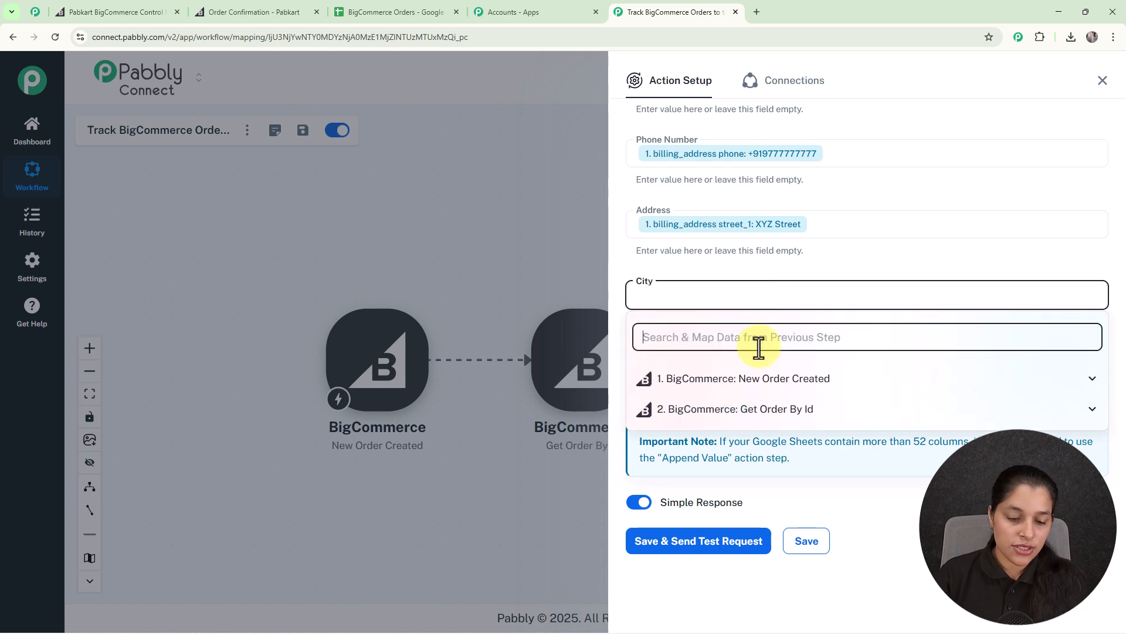
text(cit)
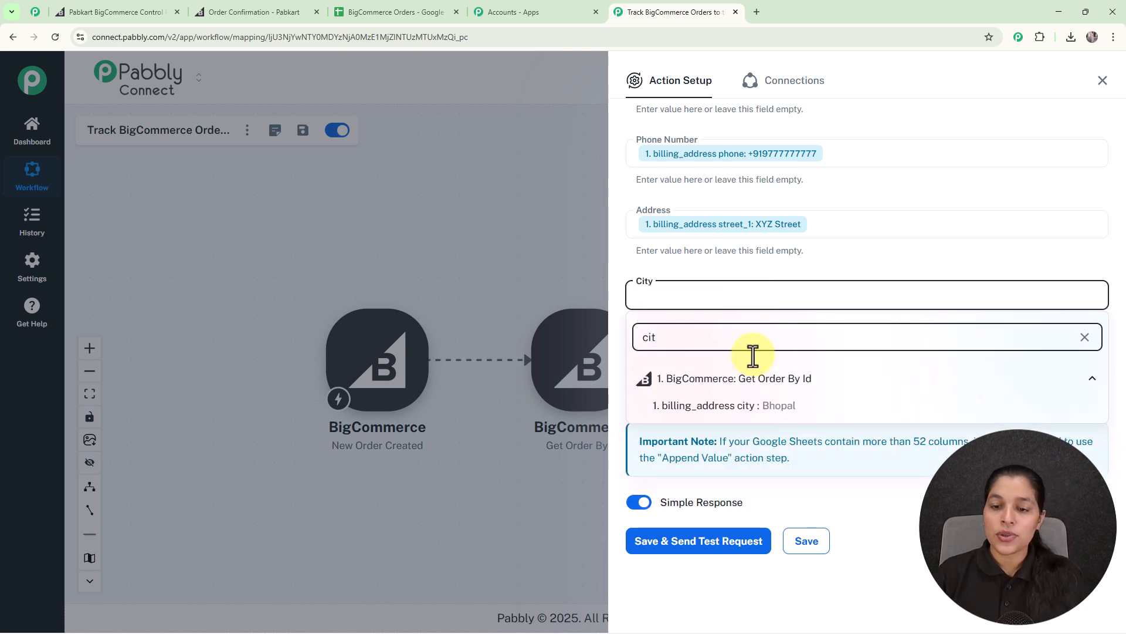
click(745, 407)
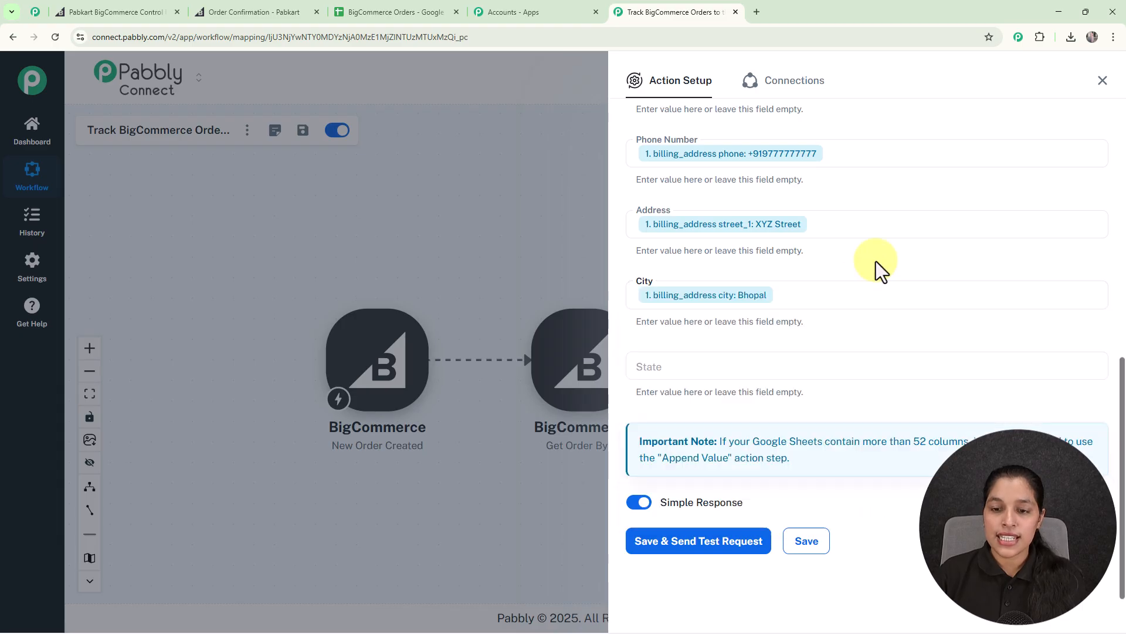
click(747, 367)
click(729, 406)
text(s)
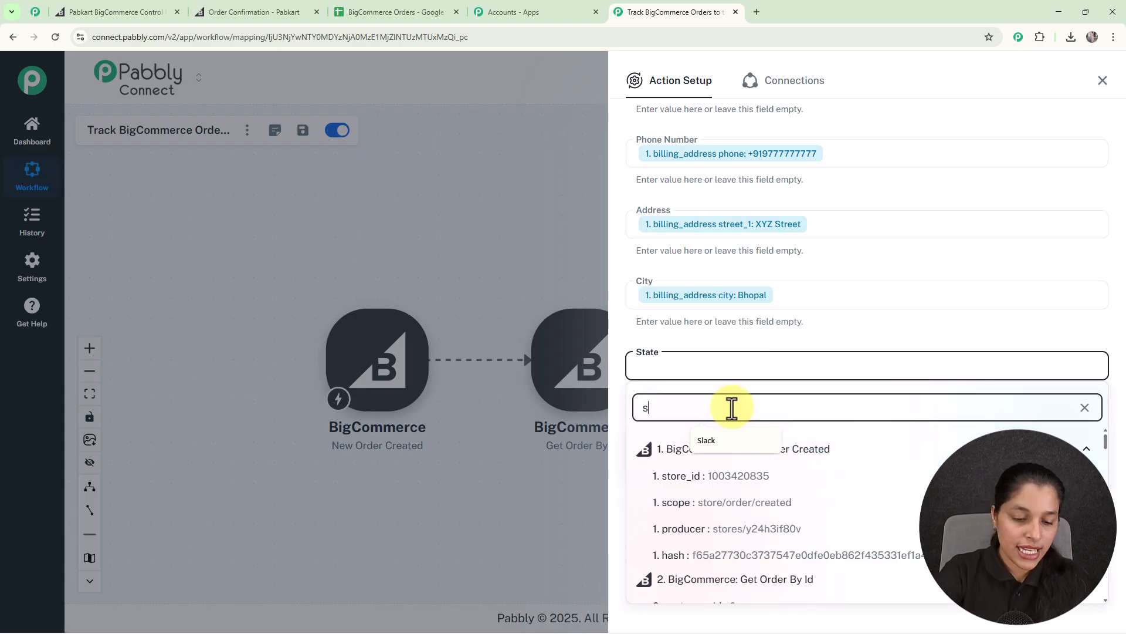
text(tate)
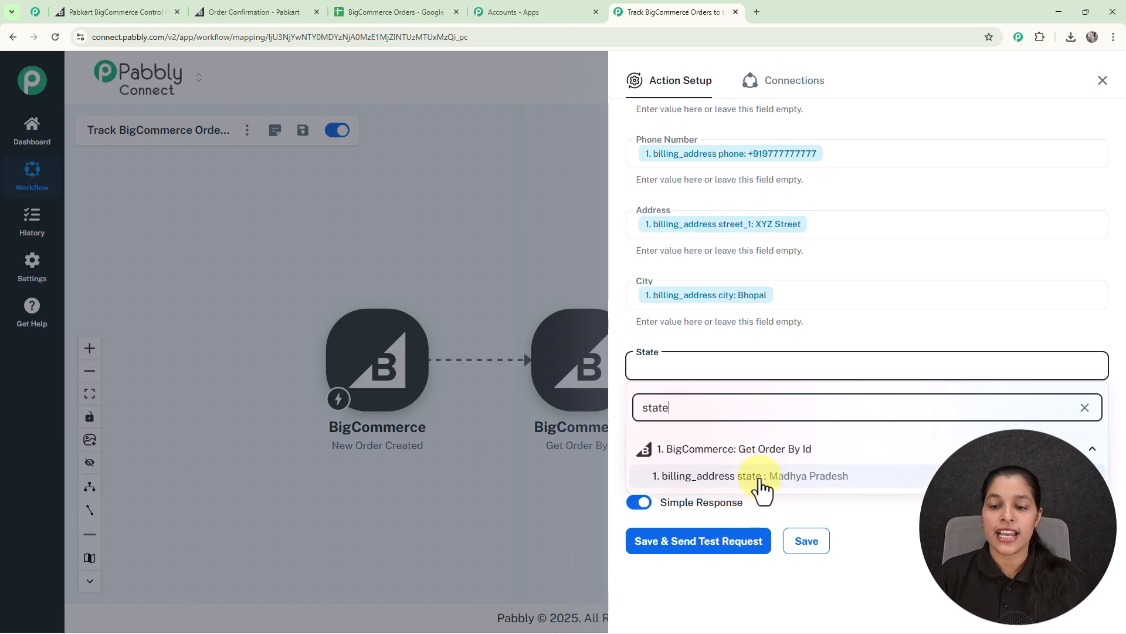
click(762, 476)
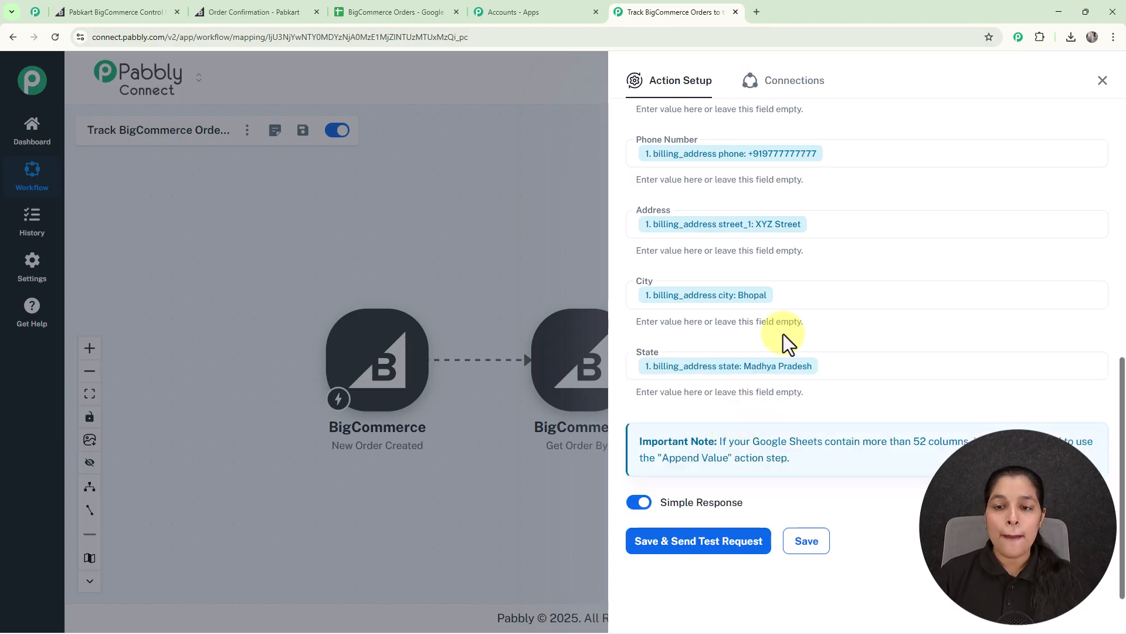
Review the mapped fields, save the Google Sheets action with a test request and look over its response.
scroll(783, 334, up, 3)
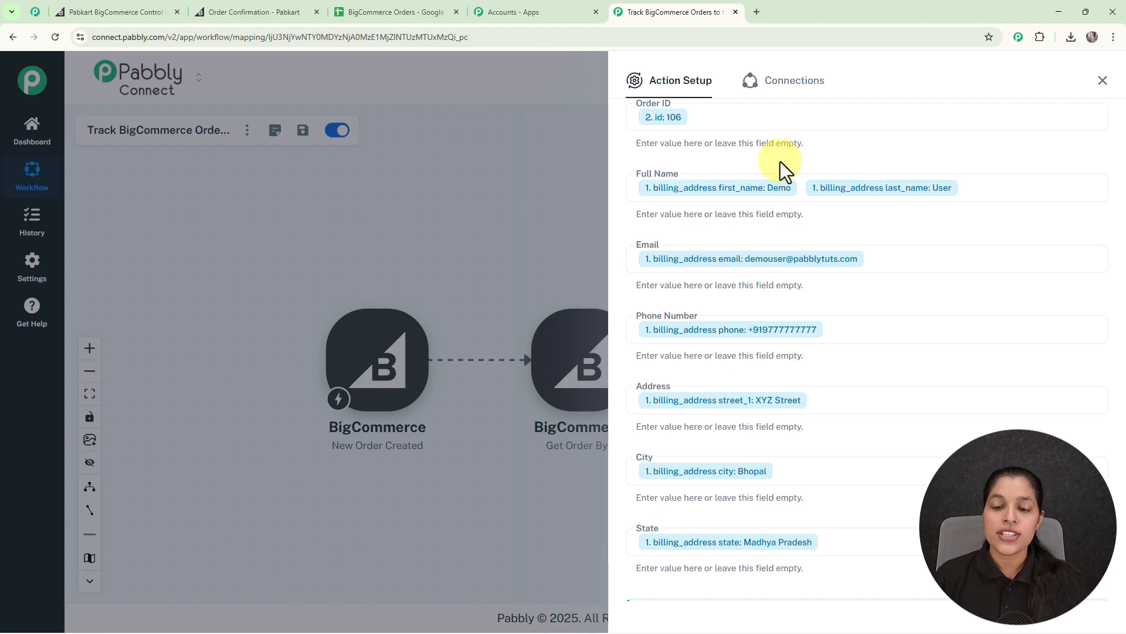
scroll(780, 161, down, 3)
click(704, 540)
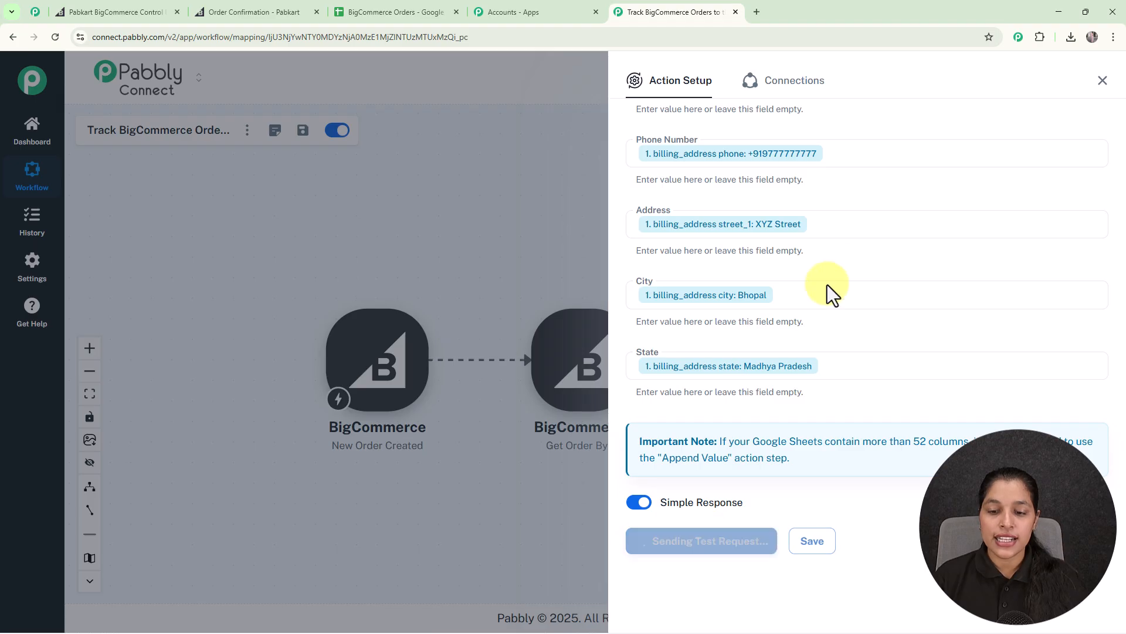
scroll(832, 293, down, 7)
scroll(829, 316, up, 7)
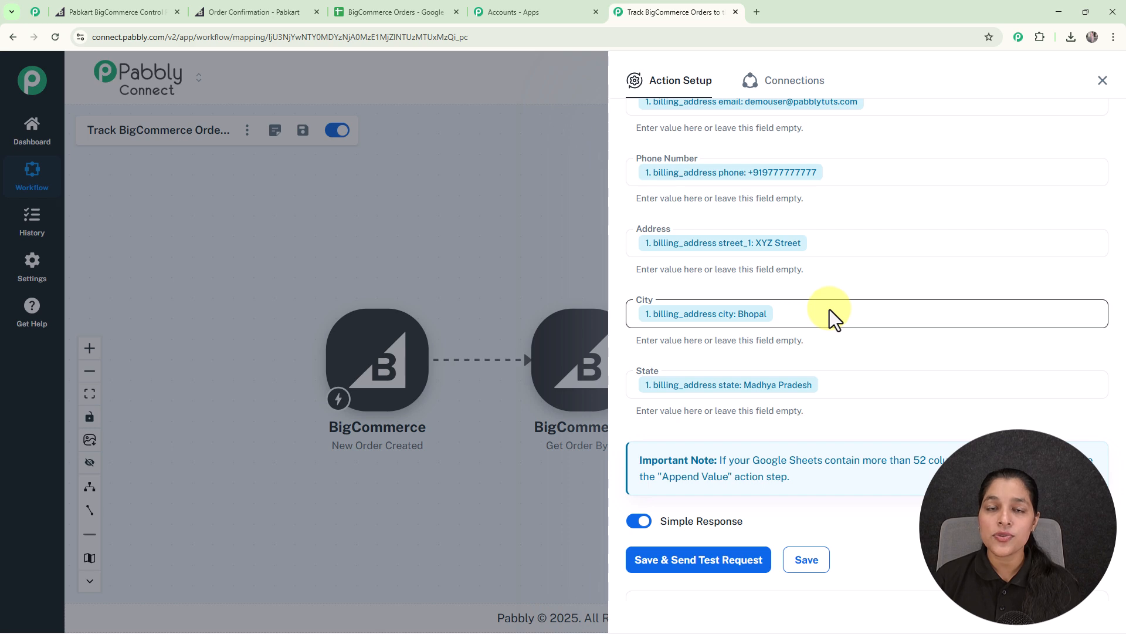
Check the added order row in the BigCommerce Orders spreadsheet, and return to the Pabbly Connect workflow and close the action setup.
click(376, 12)
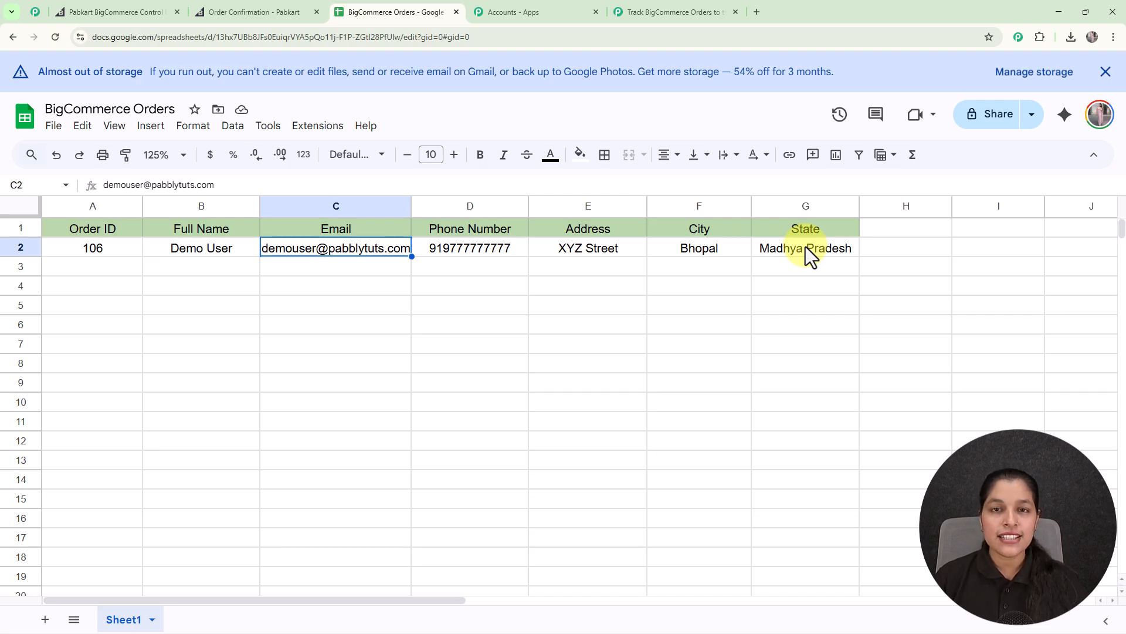
click(680, 12)
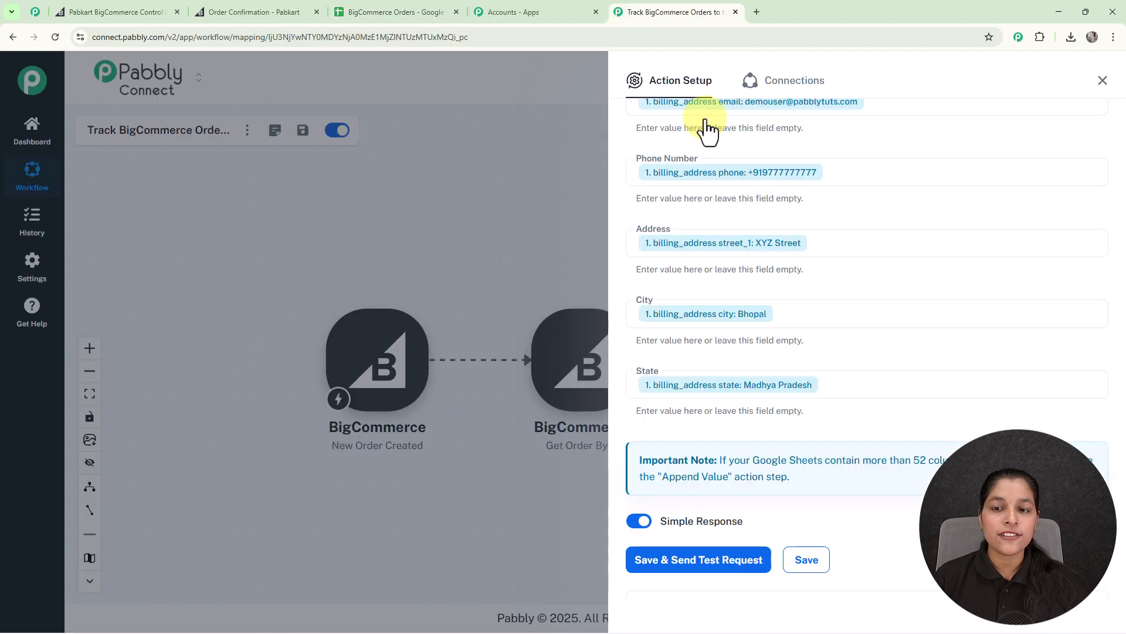
click(1103, 81)
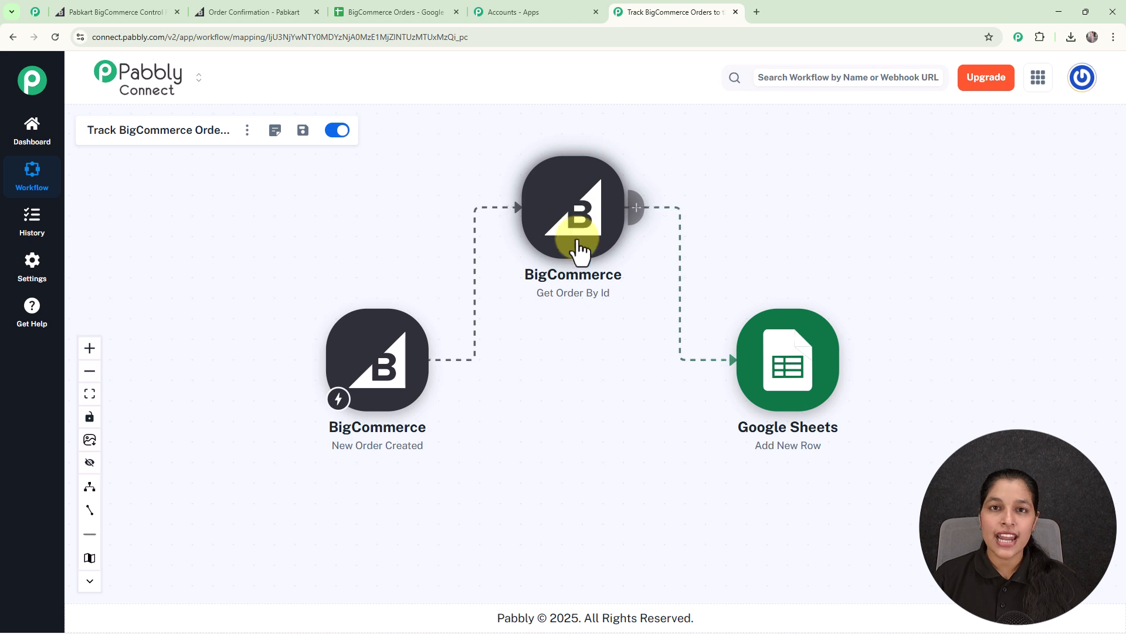
drag(581, 340, 581, 362)
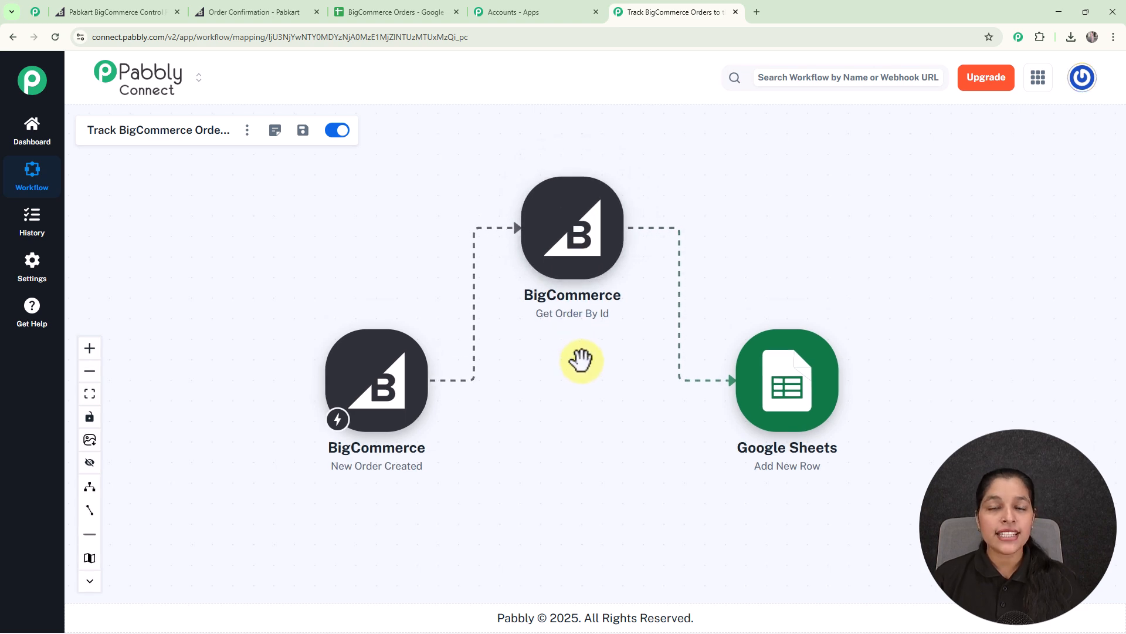